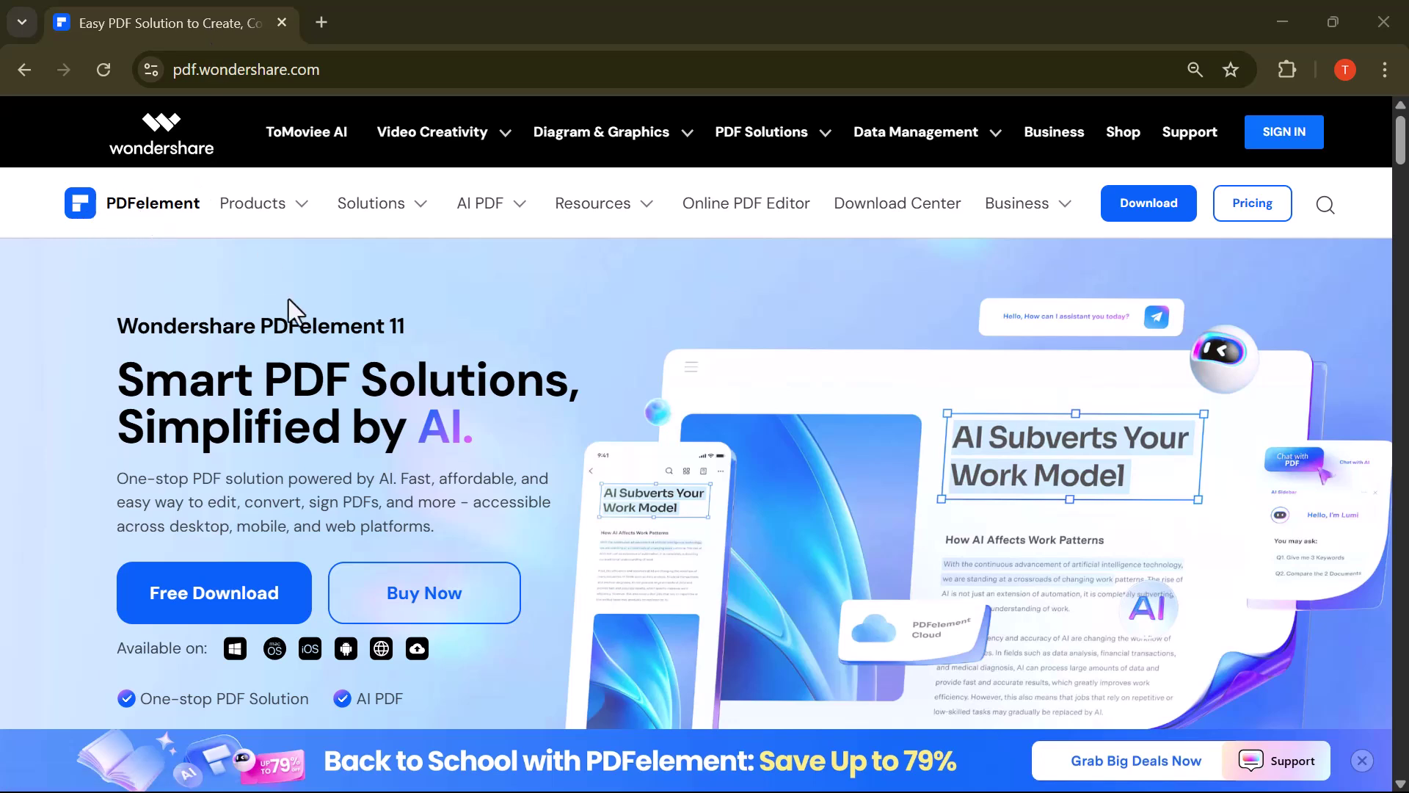
# Step: Scroll through the PDFelement site's features and dismiss the Back to School promo banner
pyautogui.scroll(-2, 370, 523)
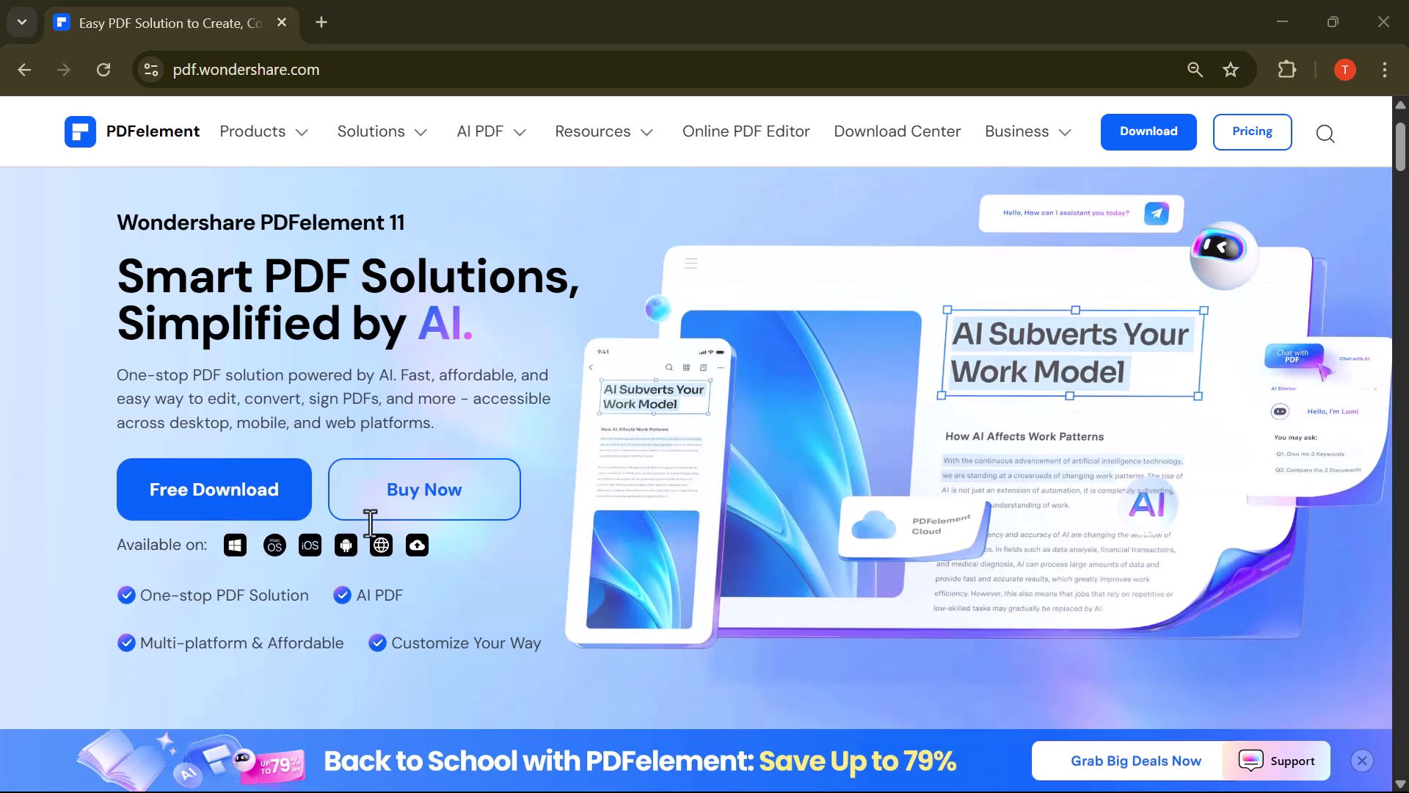
pyautogui.scroll(-1, 370, 524)
pyautogui.scroll(-1, 370, 524)
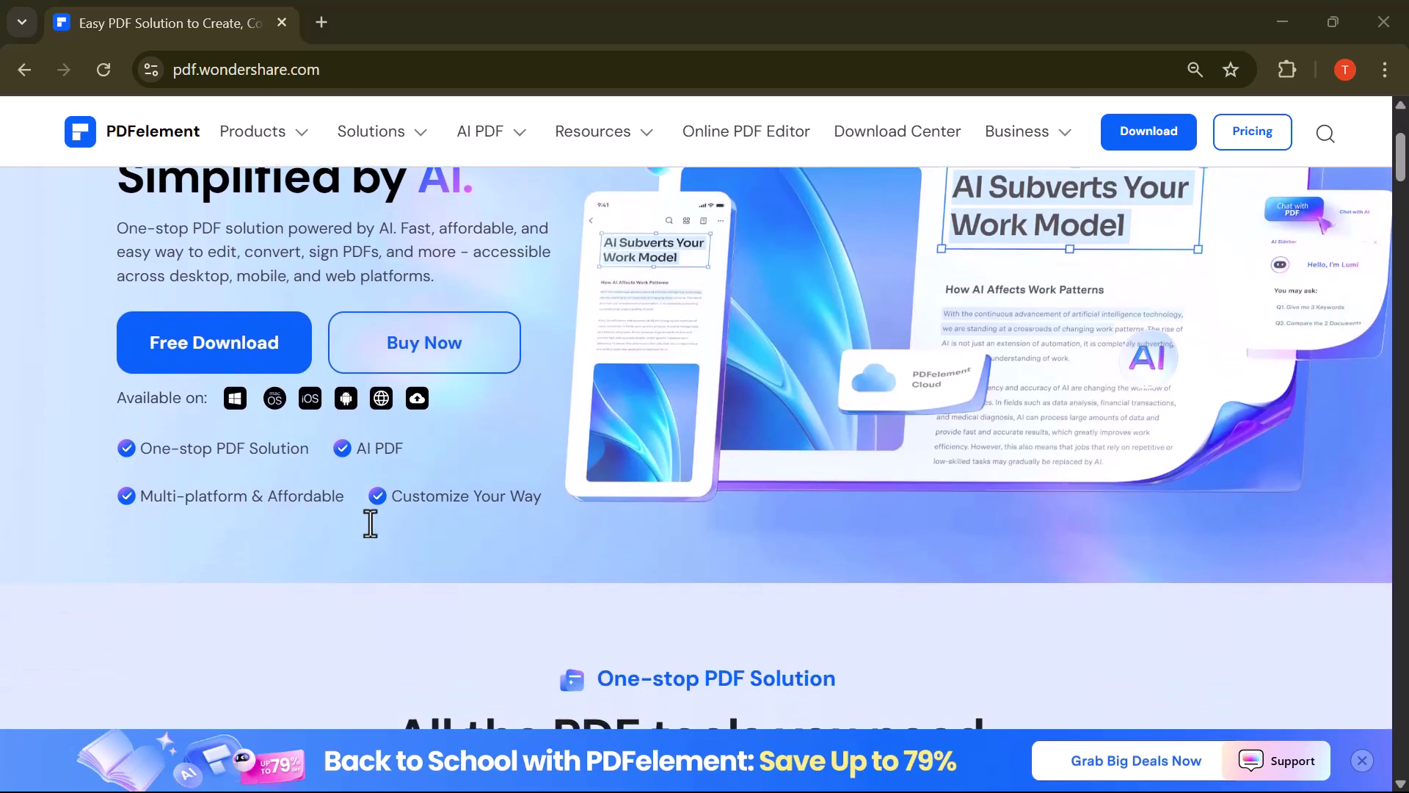
pyautogui.scroll(-1, 370, 524)
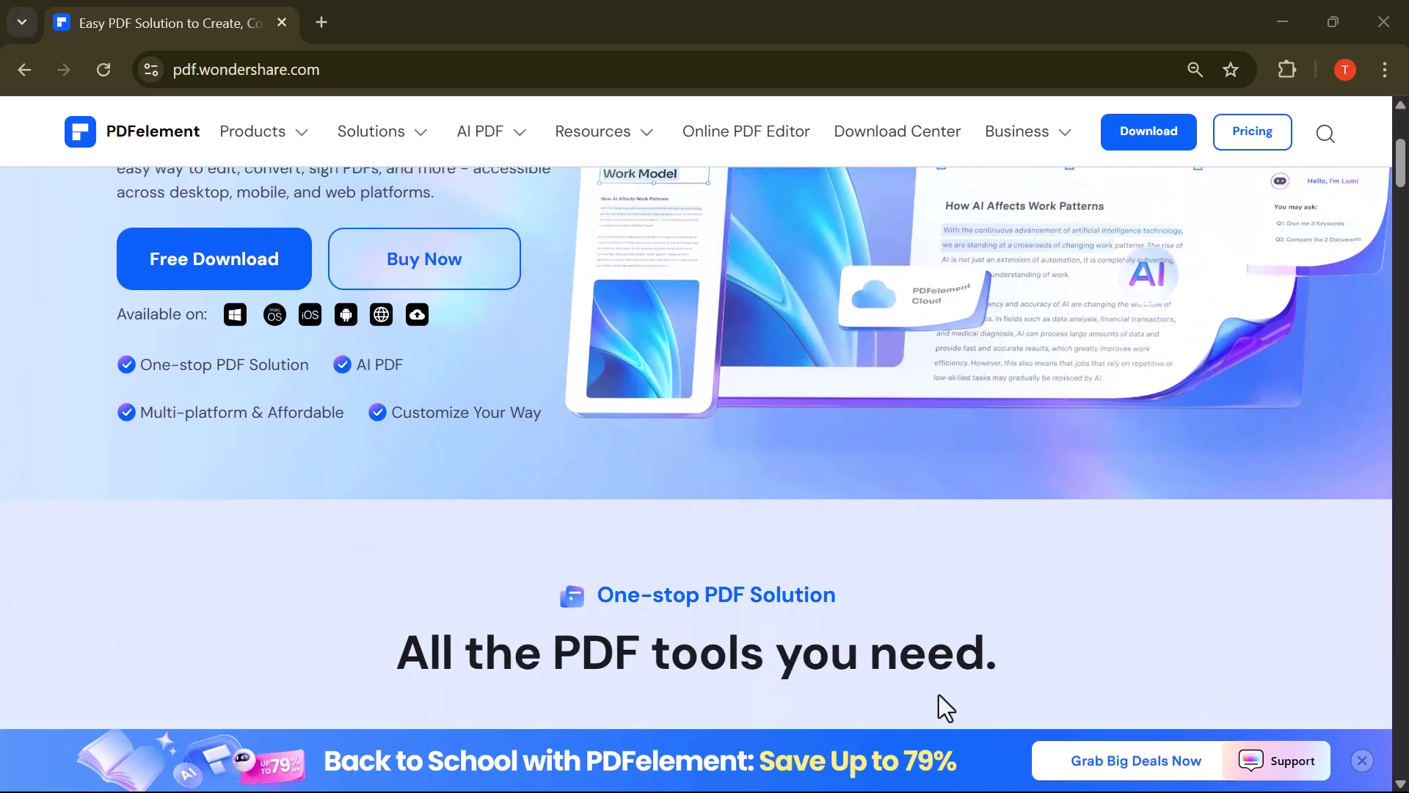
pyautogui.click(1362, 761)
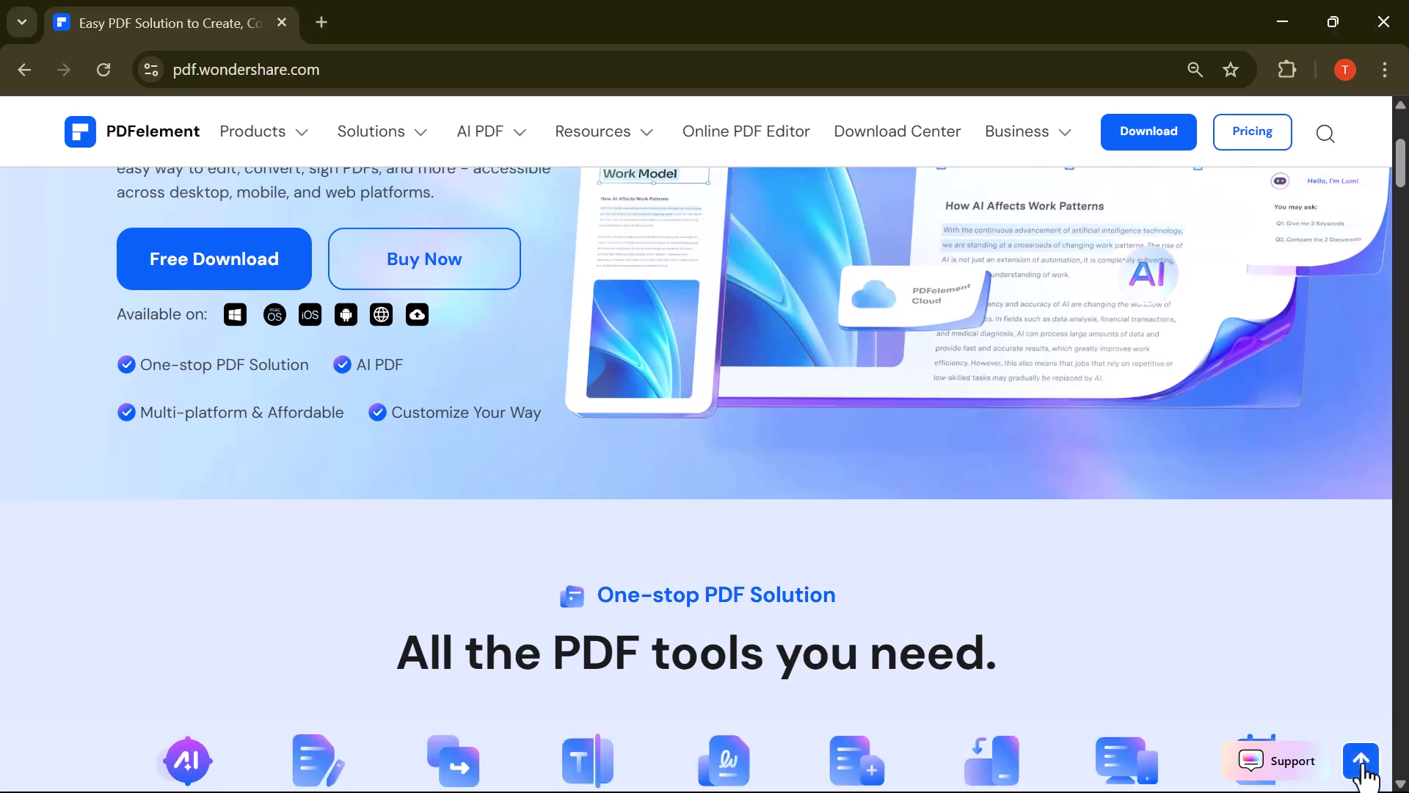
# Step: Browse the remaining feature sections, then start the free PDFelement download from the page top
pyautogui.scroll(-3, 504, 448)
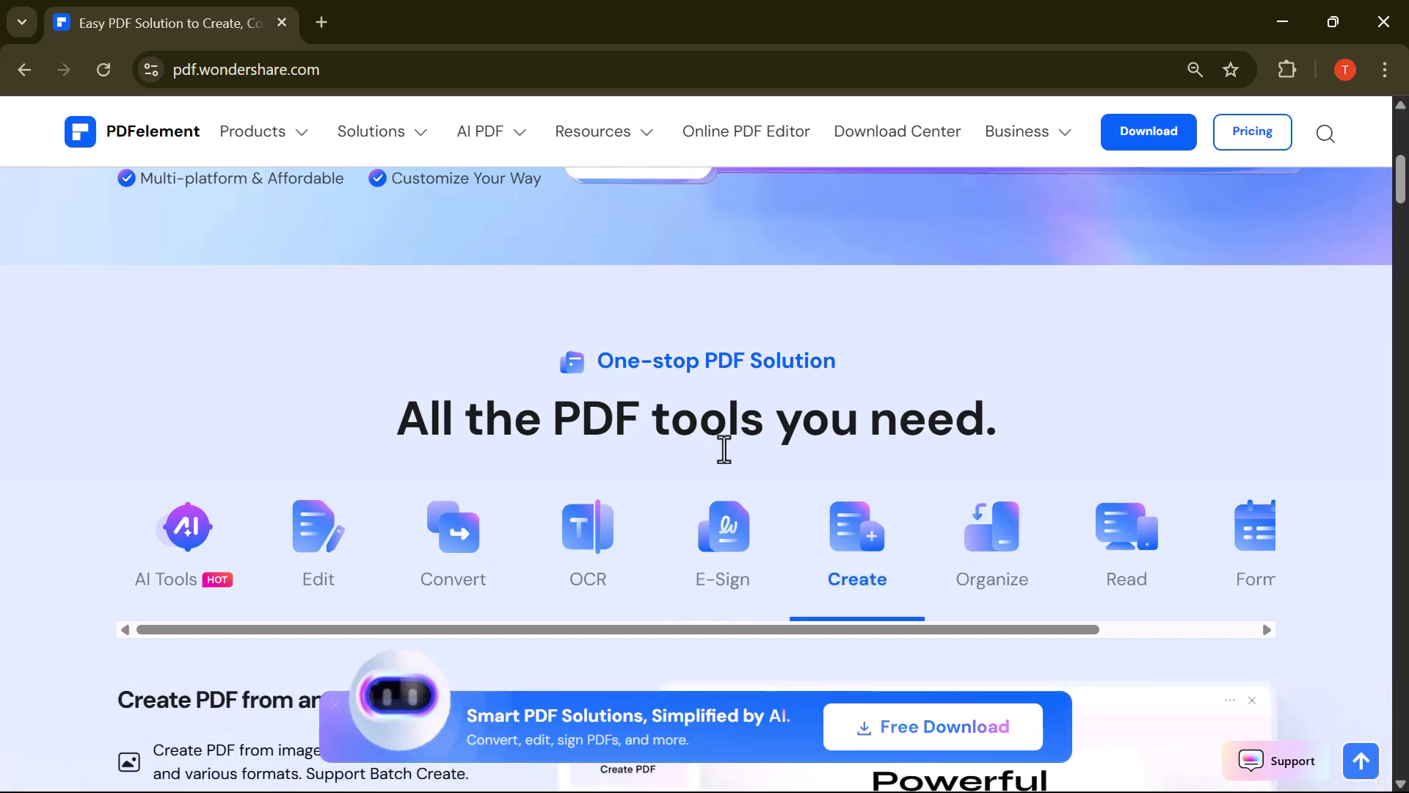
pyautogui.scroll(-2, 723, 451)
pyautogui.scroll(-5, 789, 439)
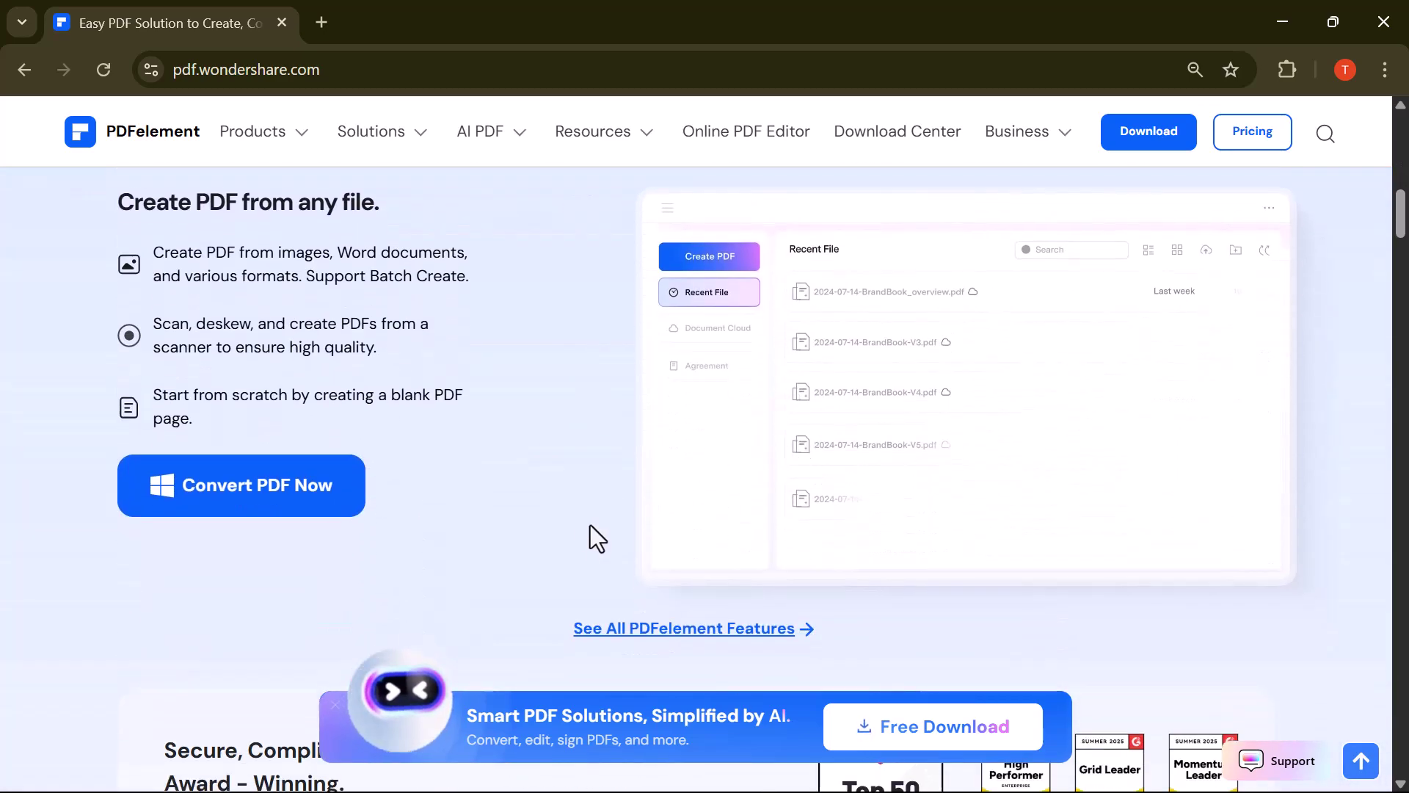
pyautogui.scroll(-7, 779, 514)
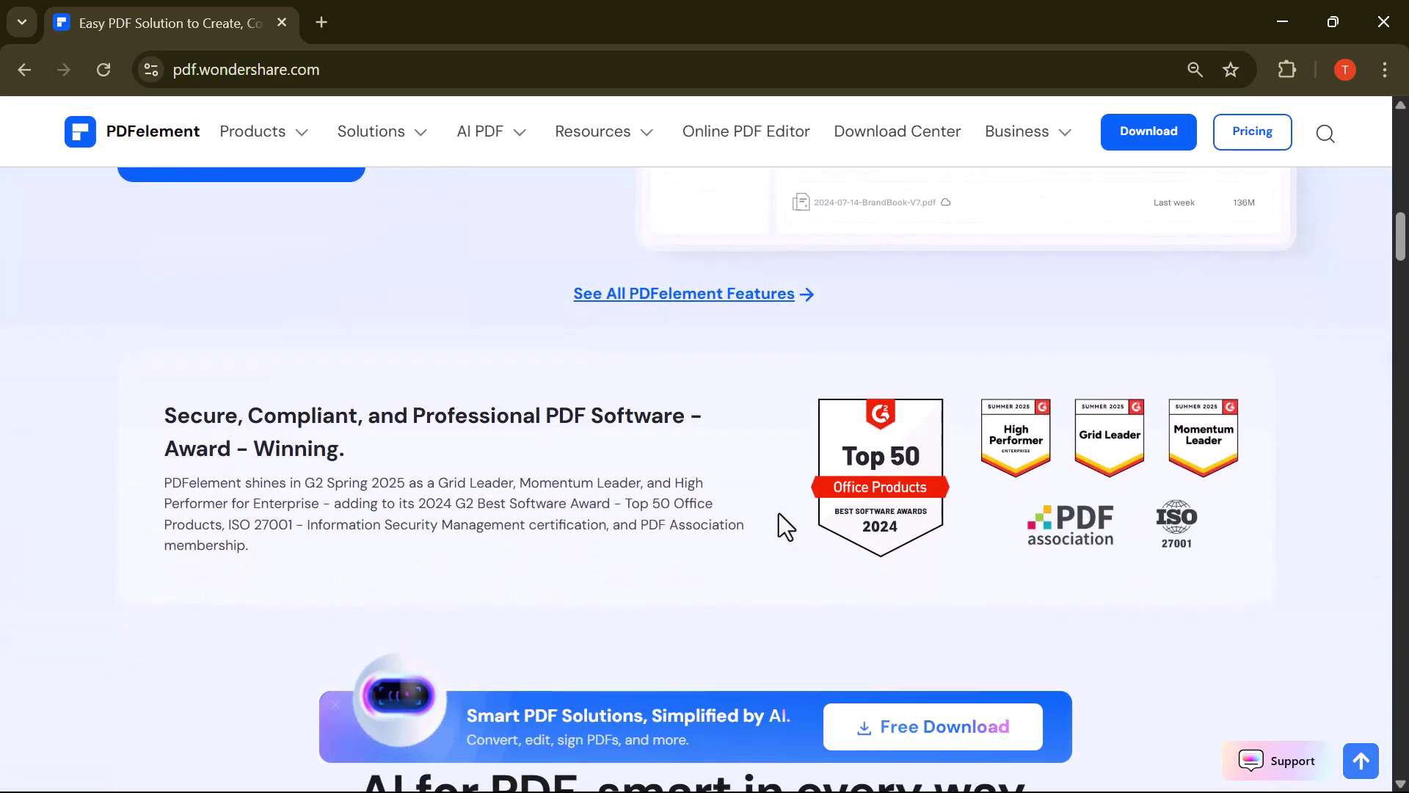
pyautogui.scroll(-6, 779, 513)
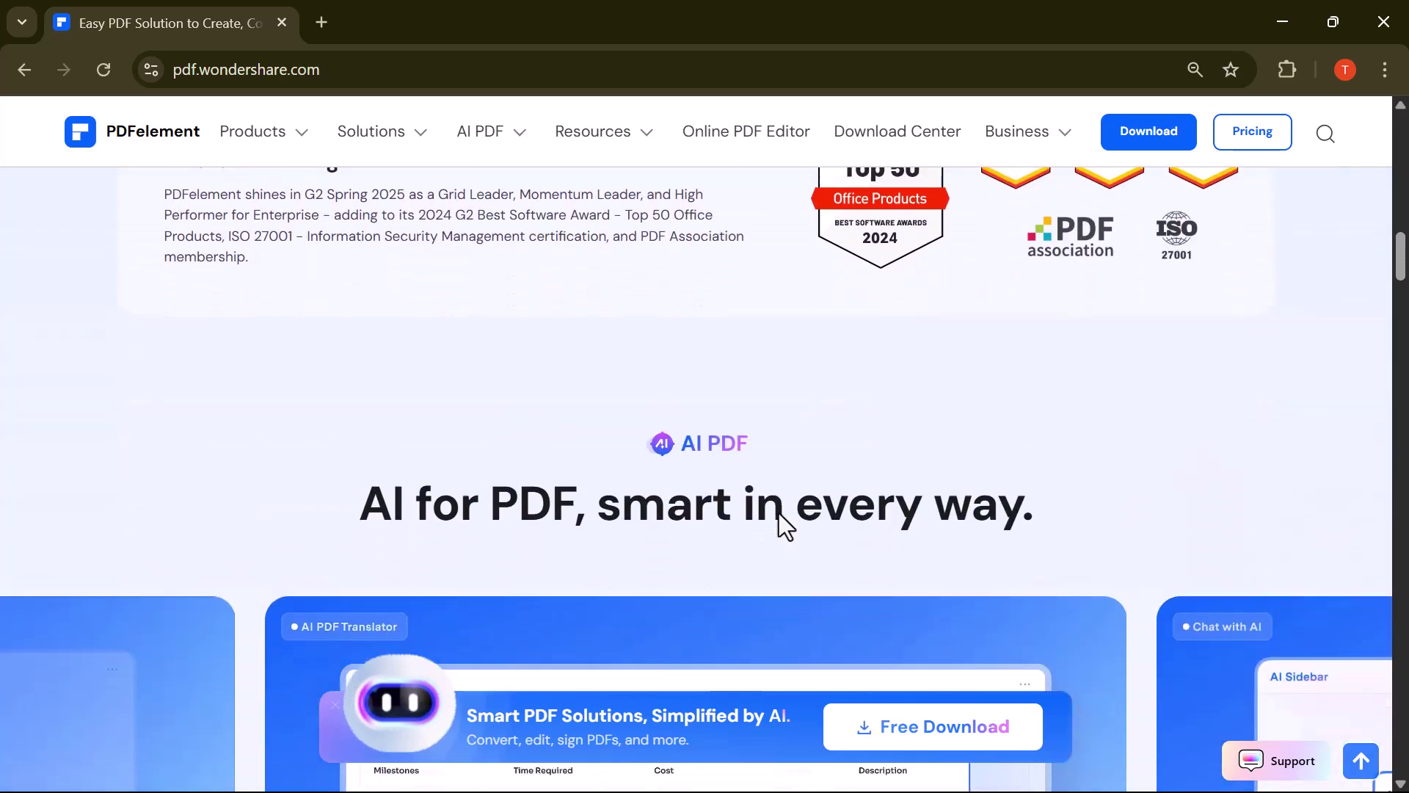
pyautogui.scroll(-1, 778, 513)
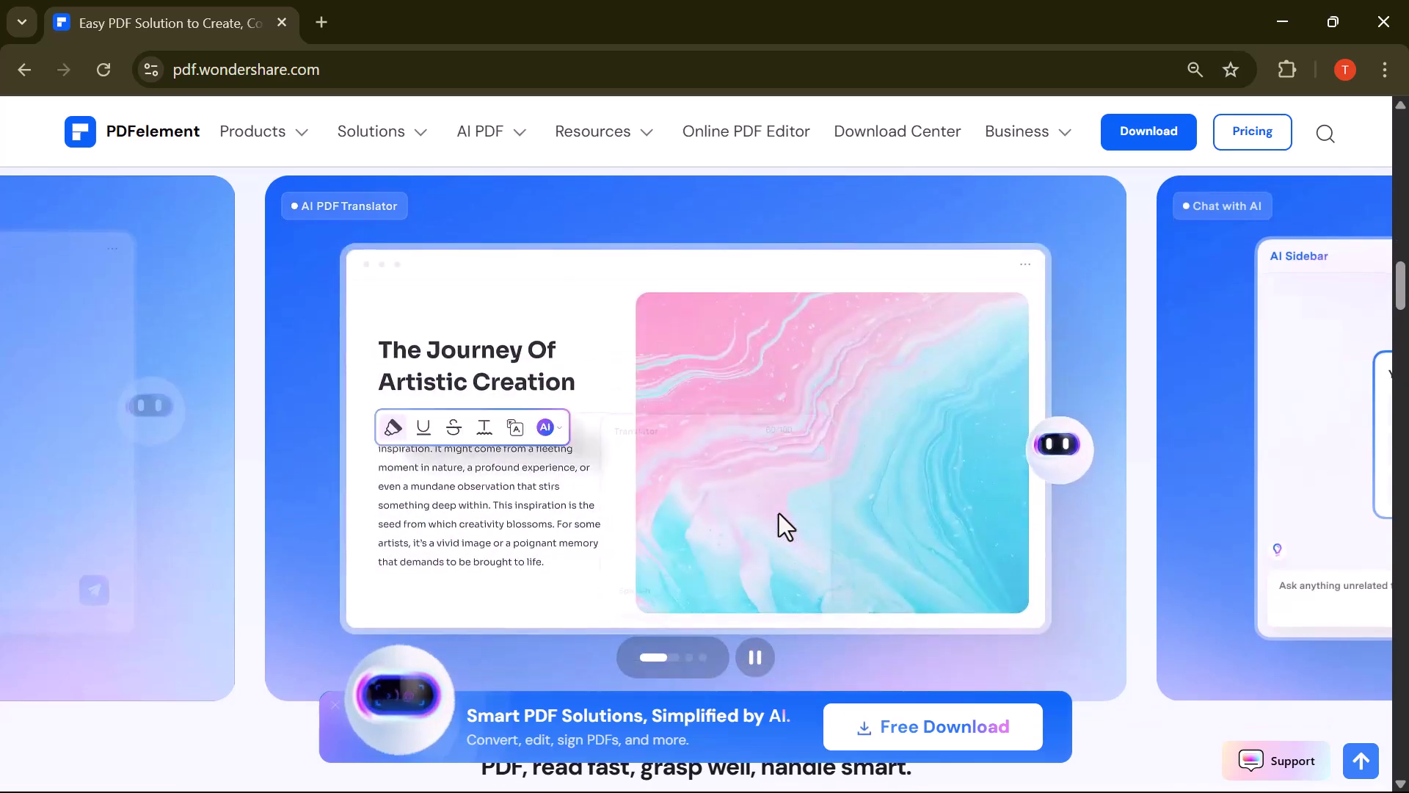
pyautogui.scroll(-1, 778, 513)
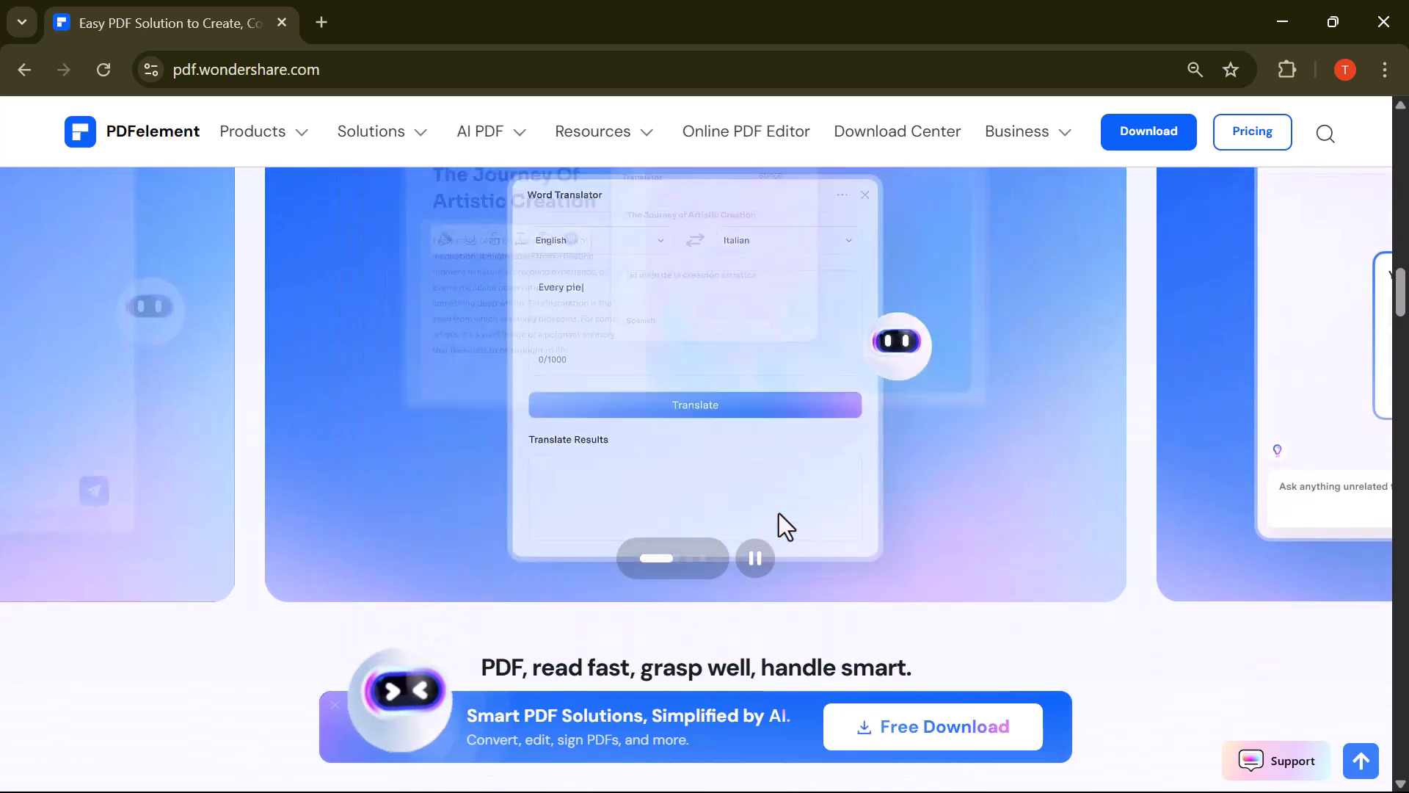
pyautogui.scroll(-3, 779, 513)
pyautogui.scroll(-6, 778, 513)
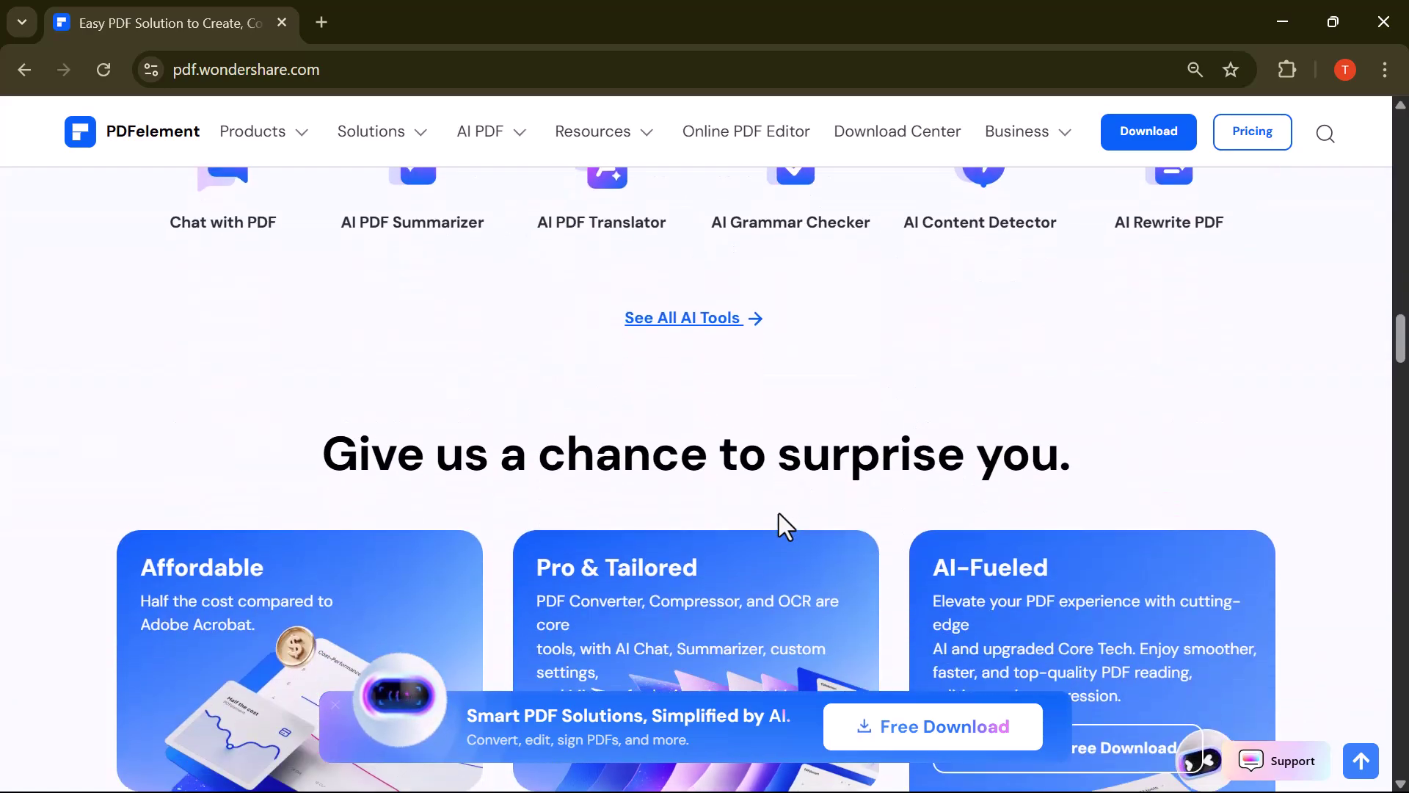
pyautogui.scroll(-4, 778, 513)
pyautogui.scroll(-11, 779, 514)
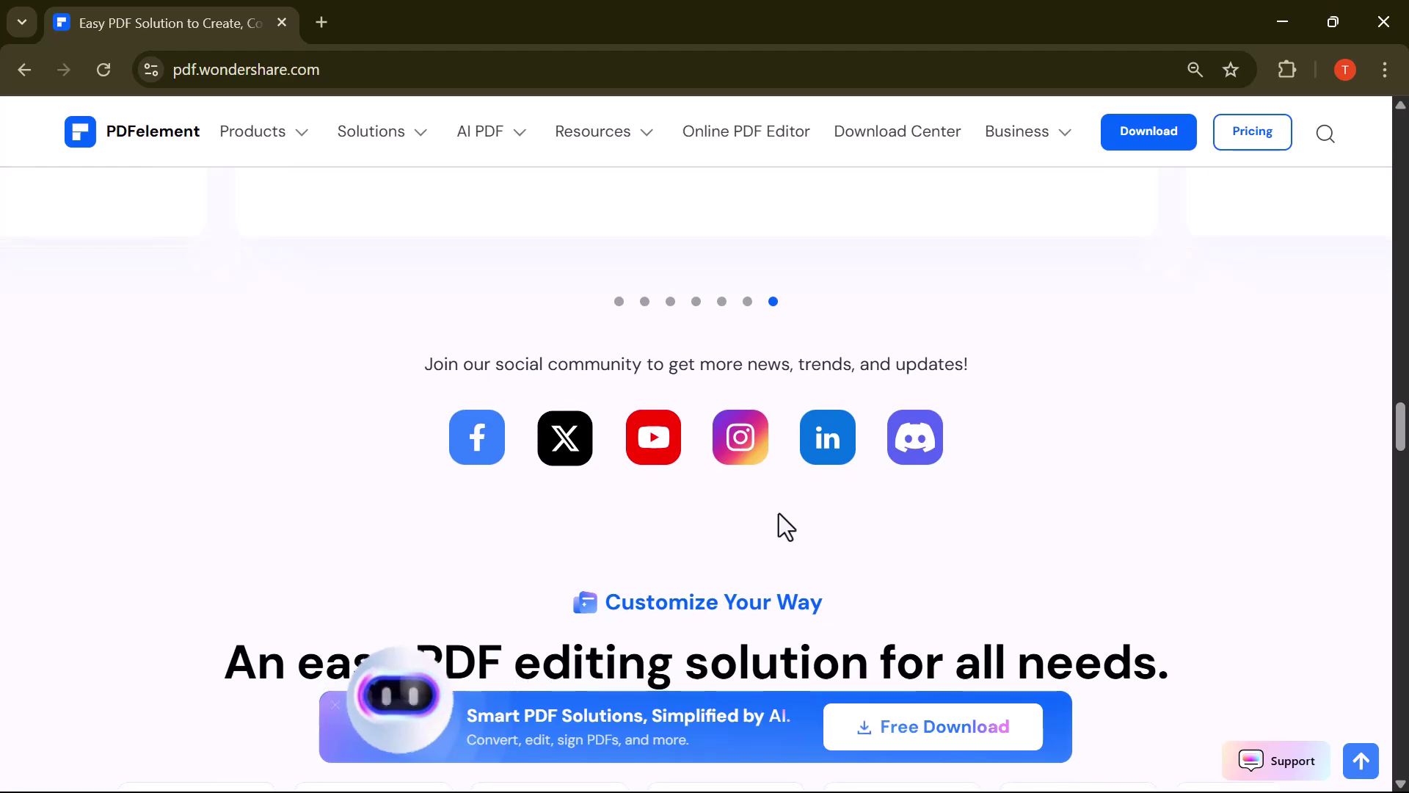
pyautogui.scroll(-2, 778, 513)
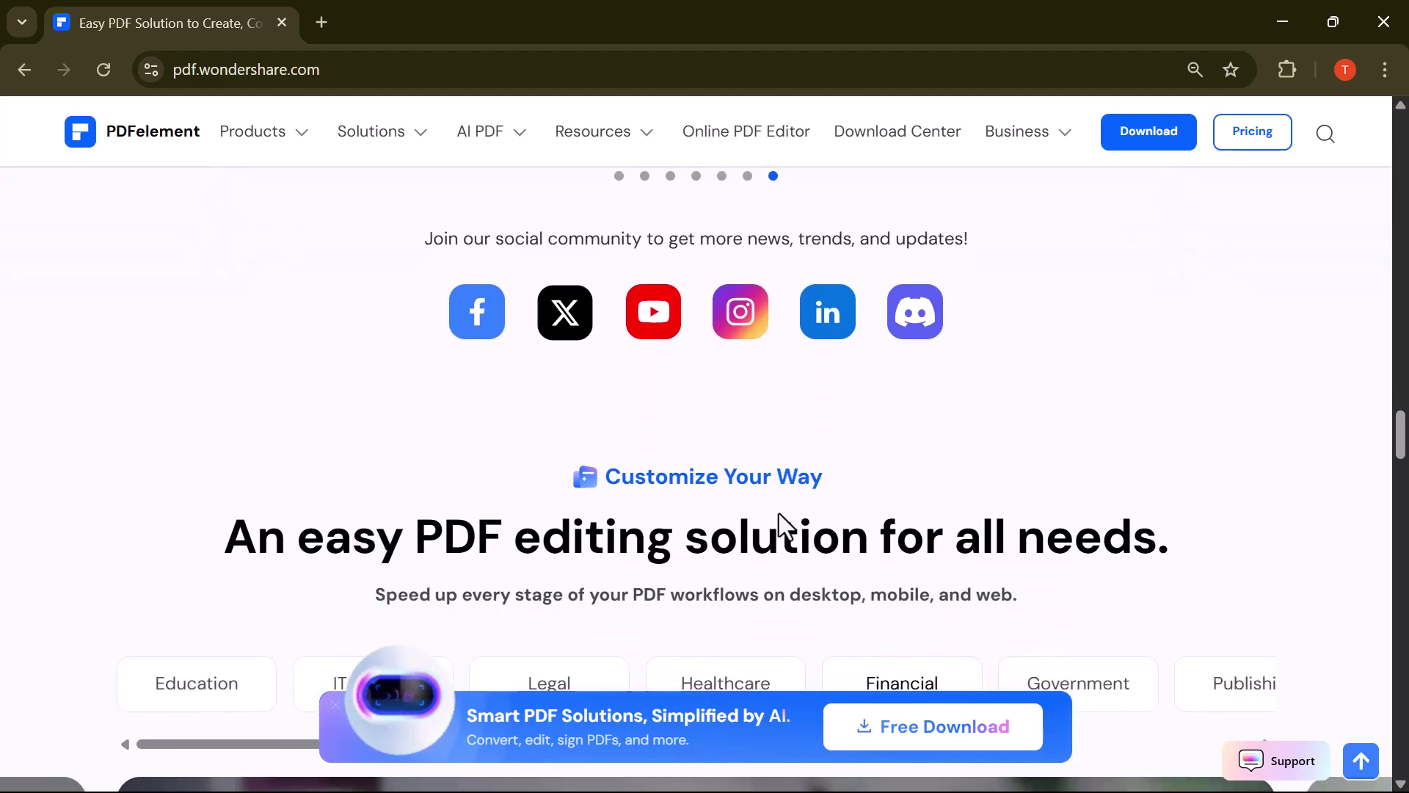
pyautogui.scroll(-3, 778, 513)
pyautogui.scroll(-5, 812, 318)
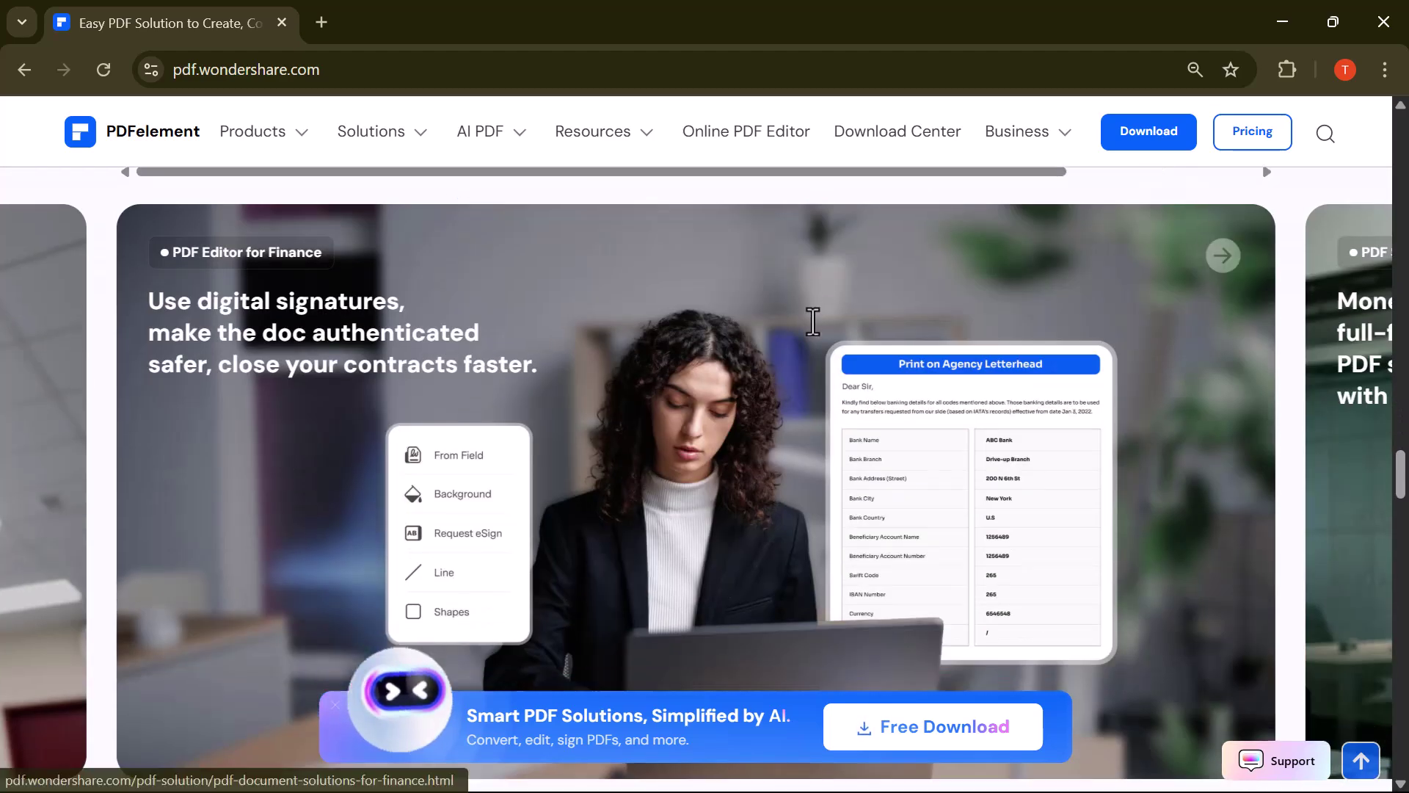
pyautogui.scroll(-3, 814, 320)
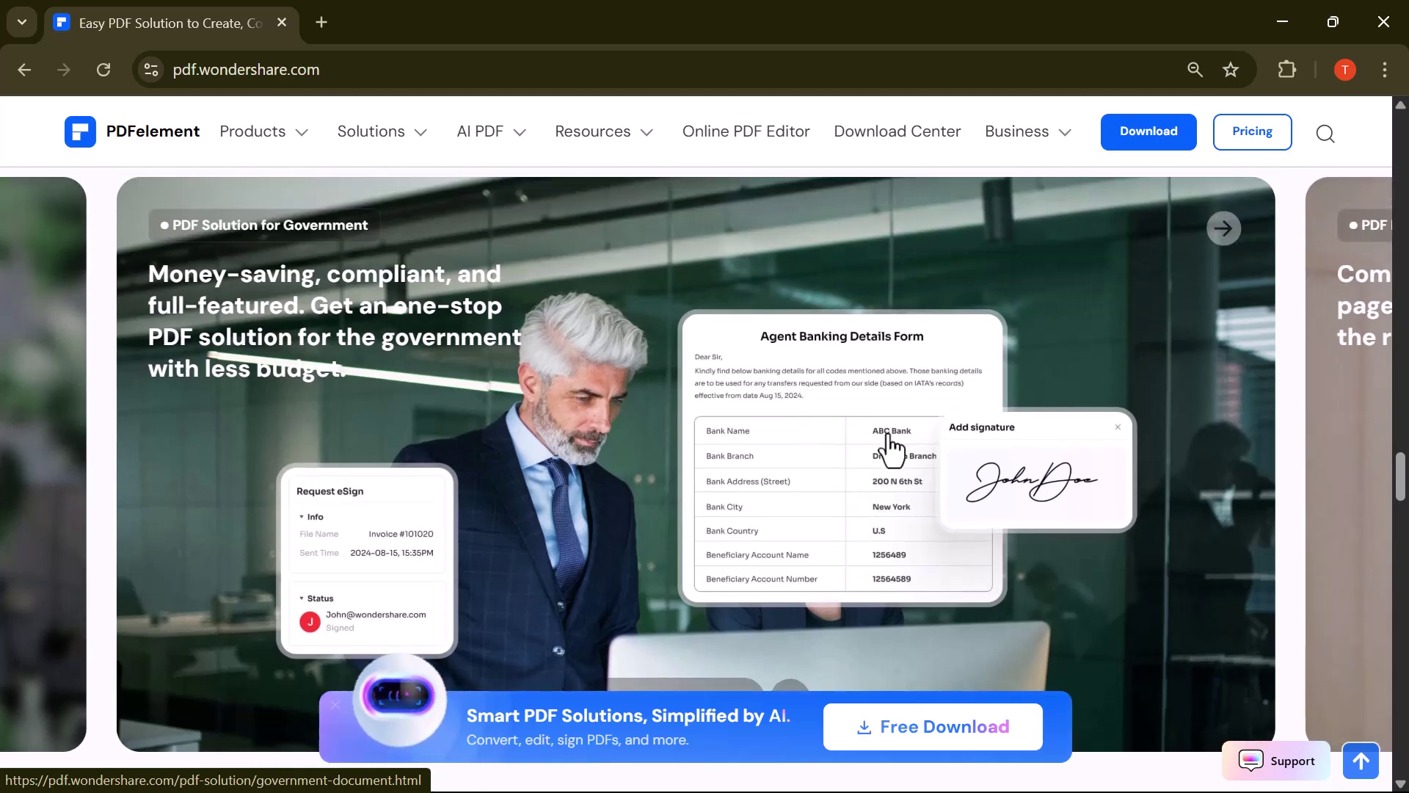
pyautogui.scroll(-4, 890, 445)
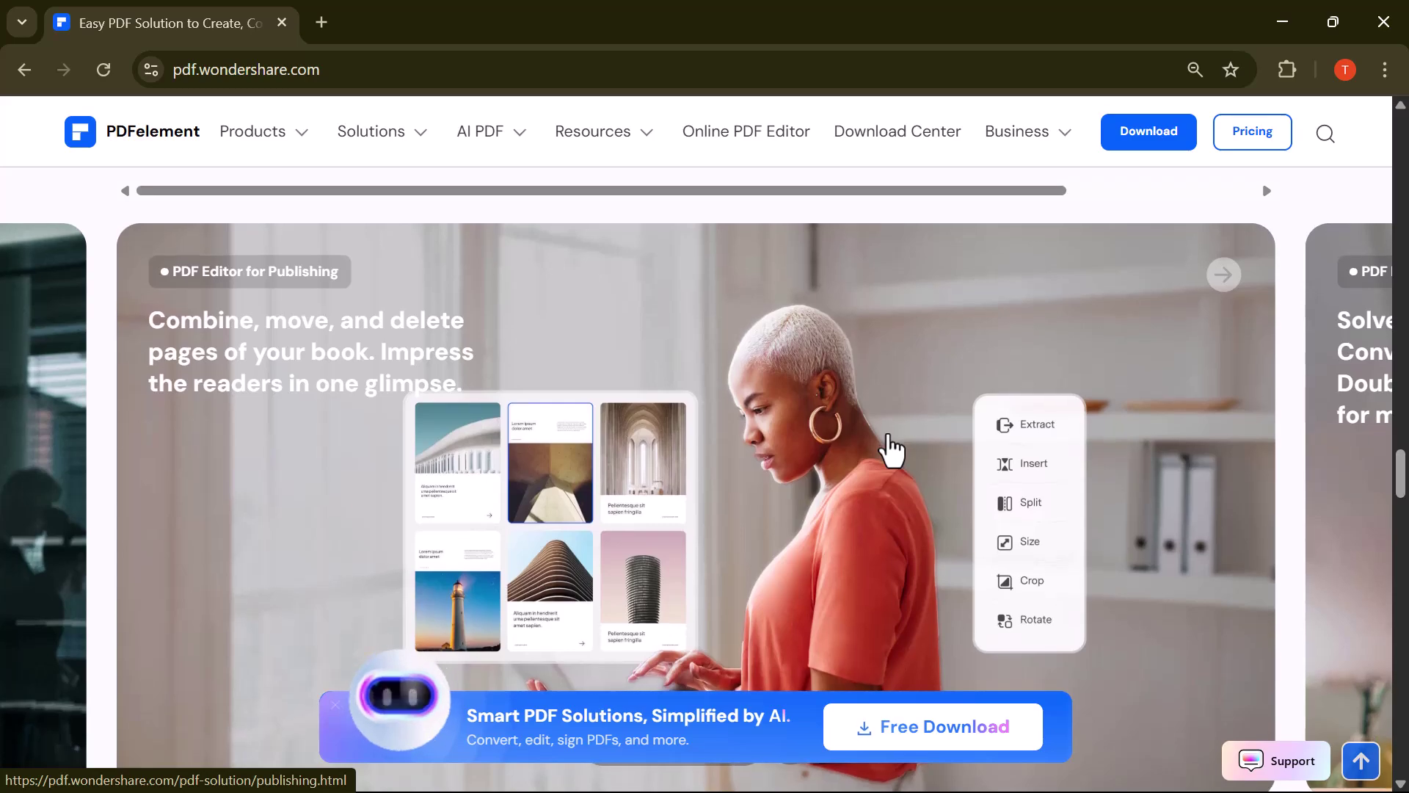
pyautogui.scroll(-5, 890, 446)
pyautogui.press('Home')
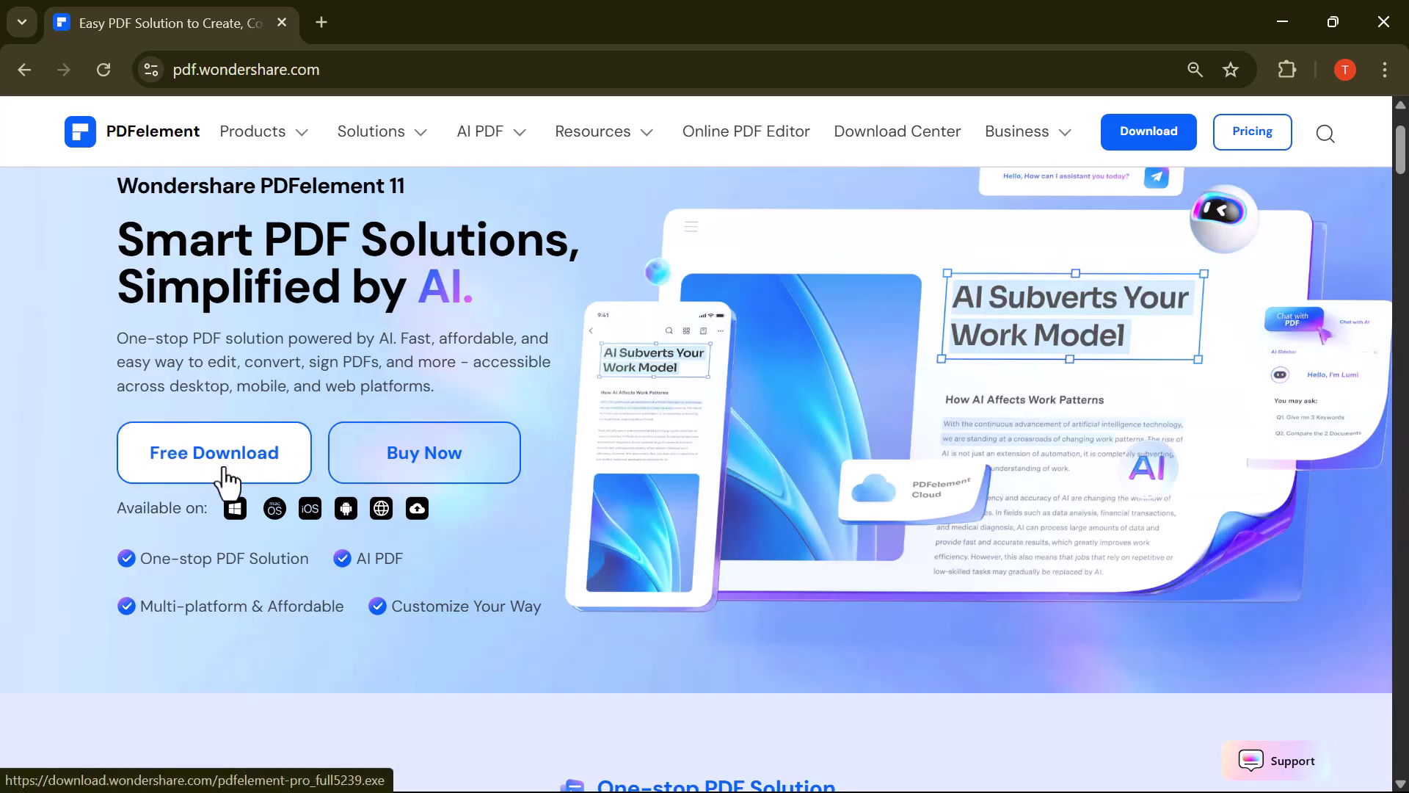
pyautogui.click(222, 474)
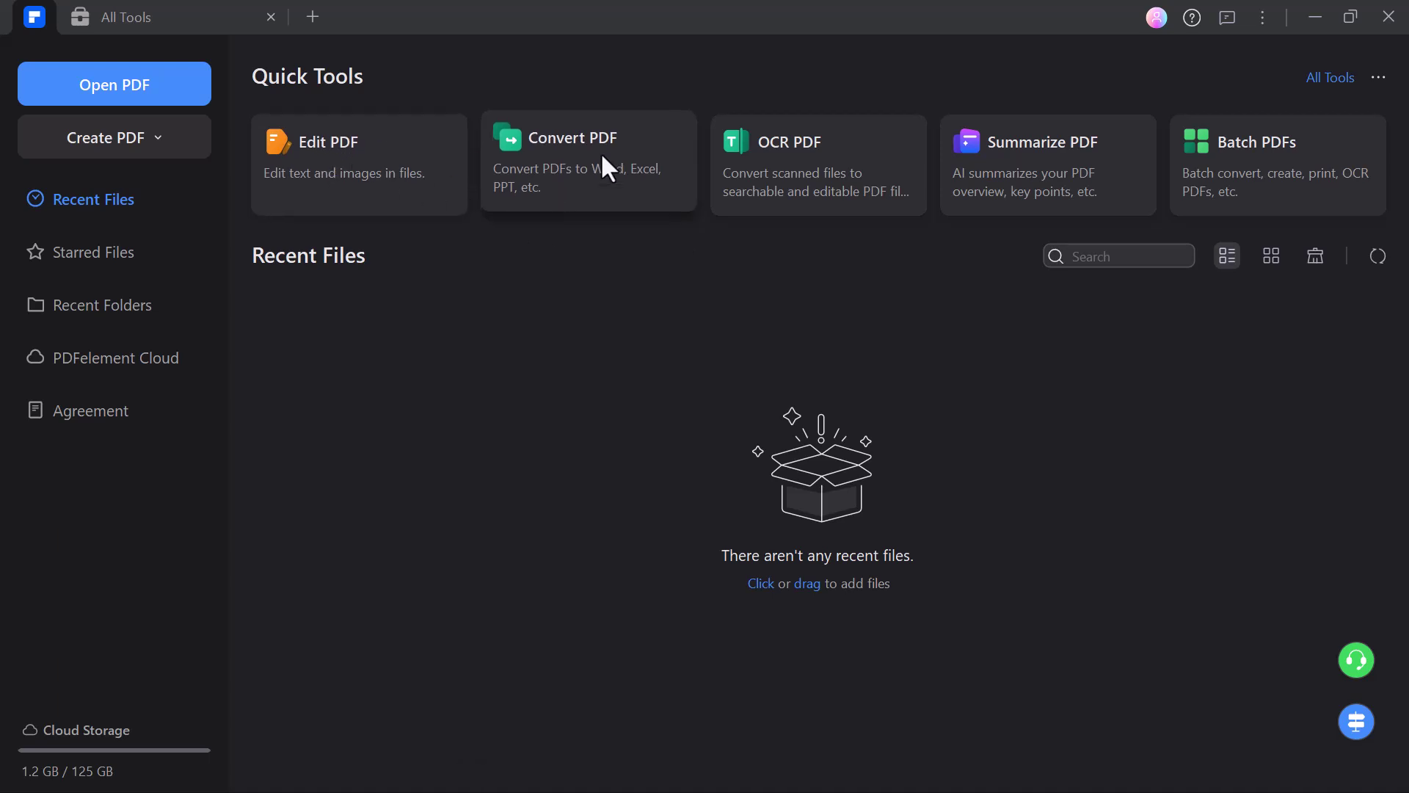
# Step: Open AI_Tools_for_Students_and_Creators.pdf from Downloads with the Edit PDF tool
pyautogui.hotkey('ctrl', 'Tab')
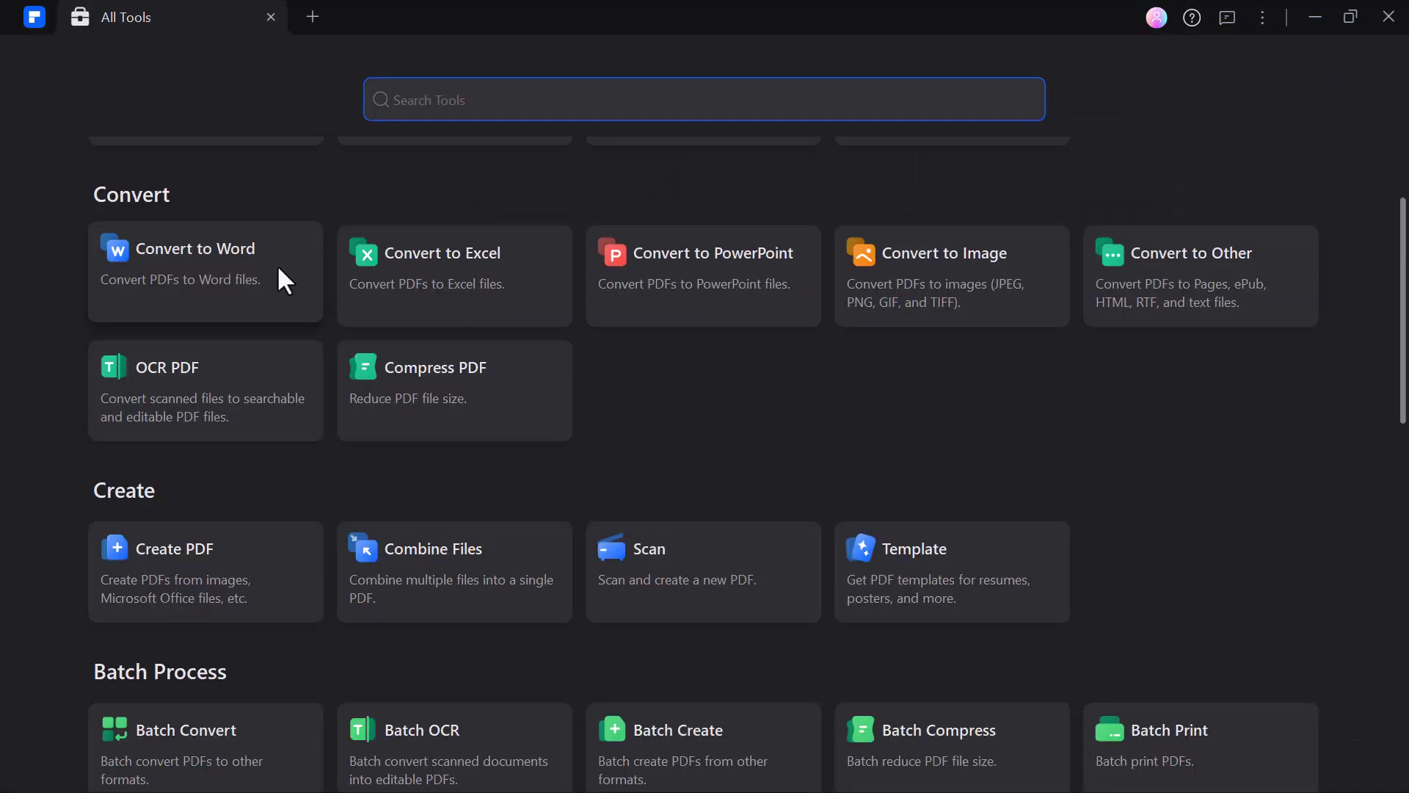
pyautogui.scroll(-3, 279, 276)
pyautogui.scroll(-3, 278, 269)
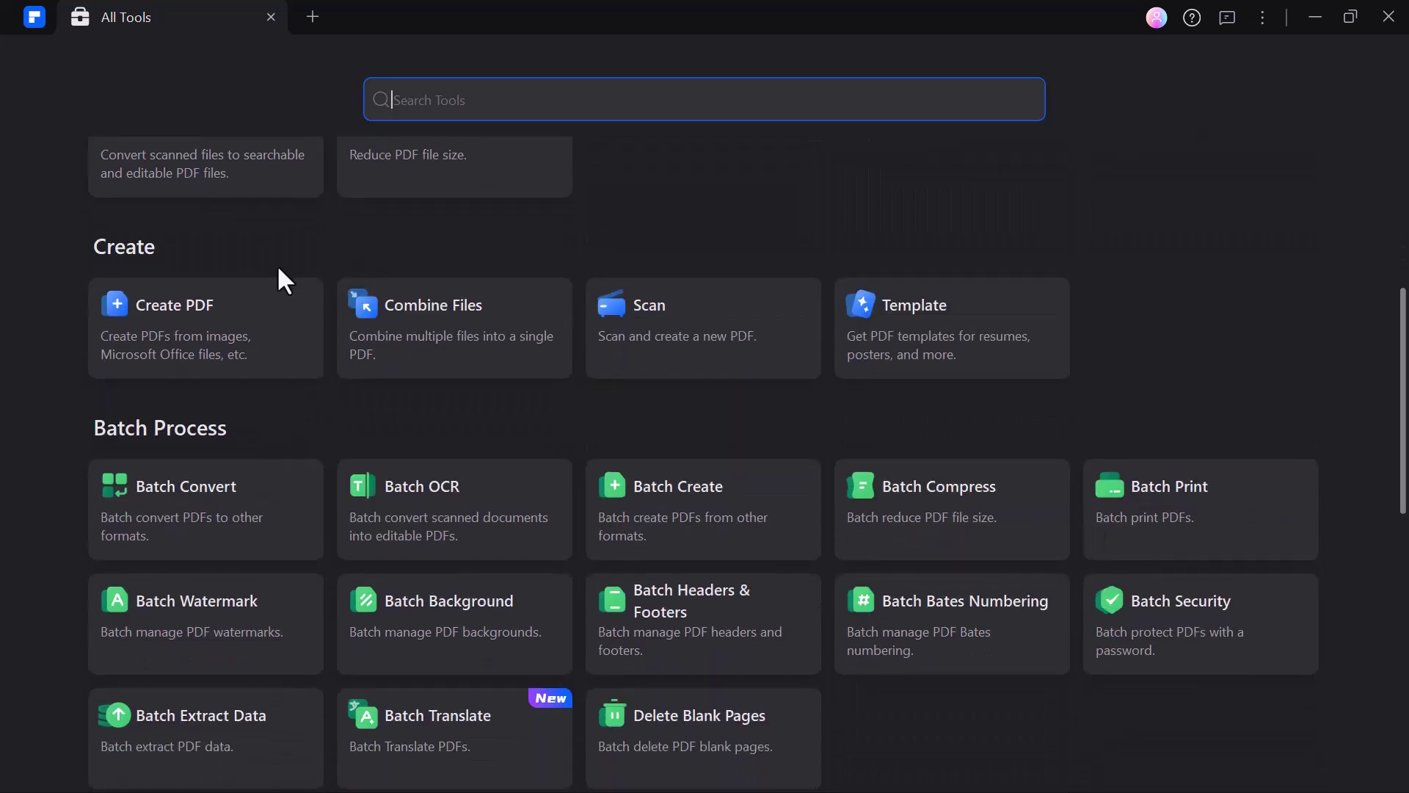
pyautogui.scroll(-4, 277, 268)
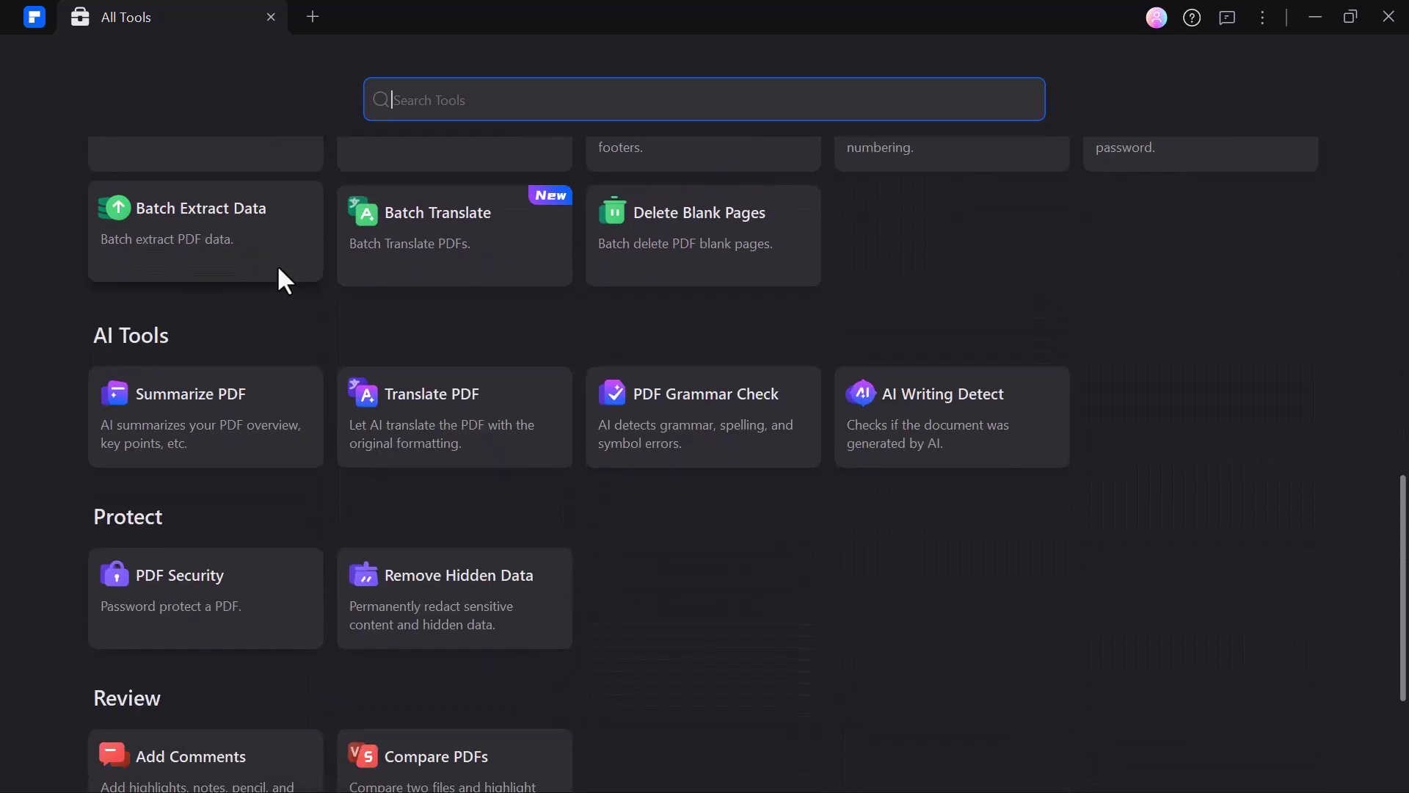
pyautogui.scroll(10, 220, 253)
pyautogui.click(226, 261)
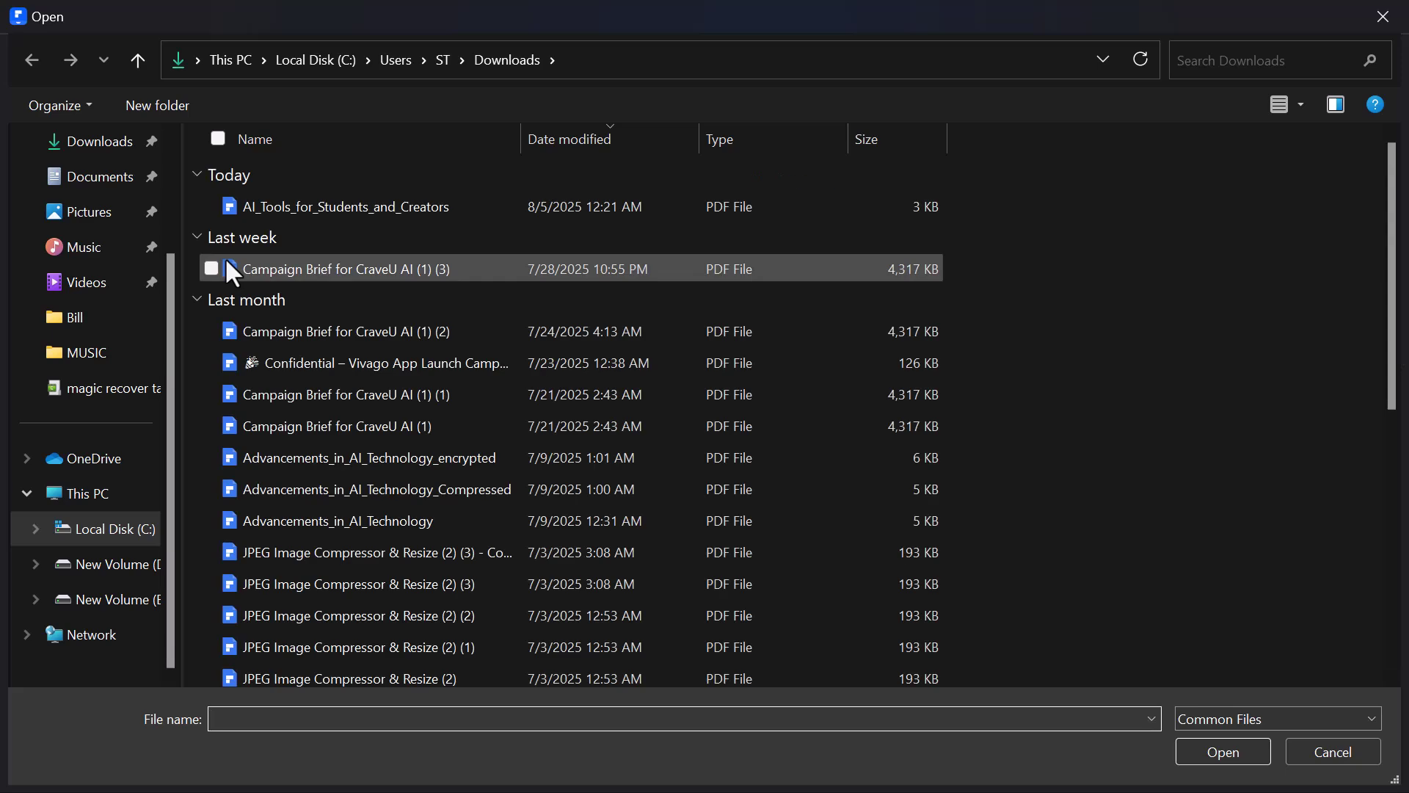
pyautogui.click(289, 208)
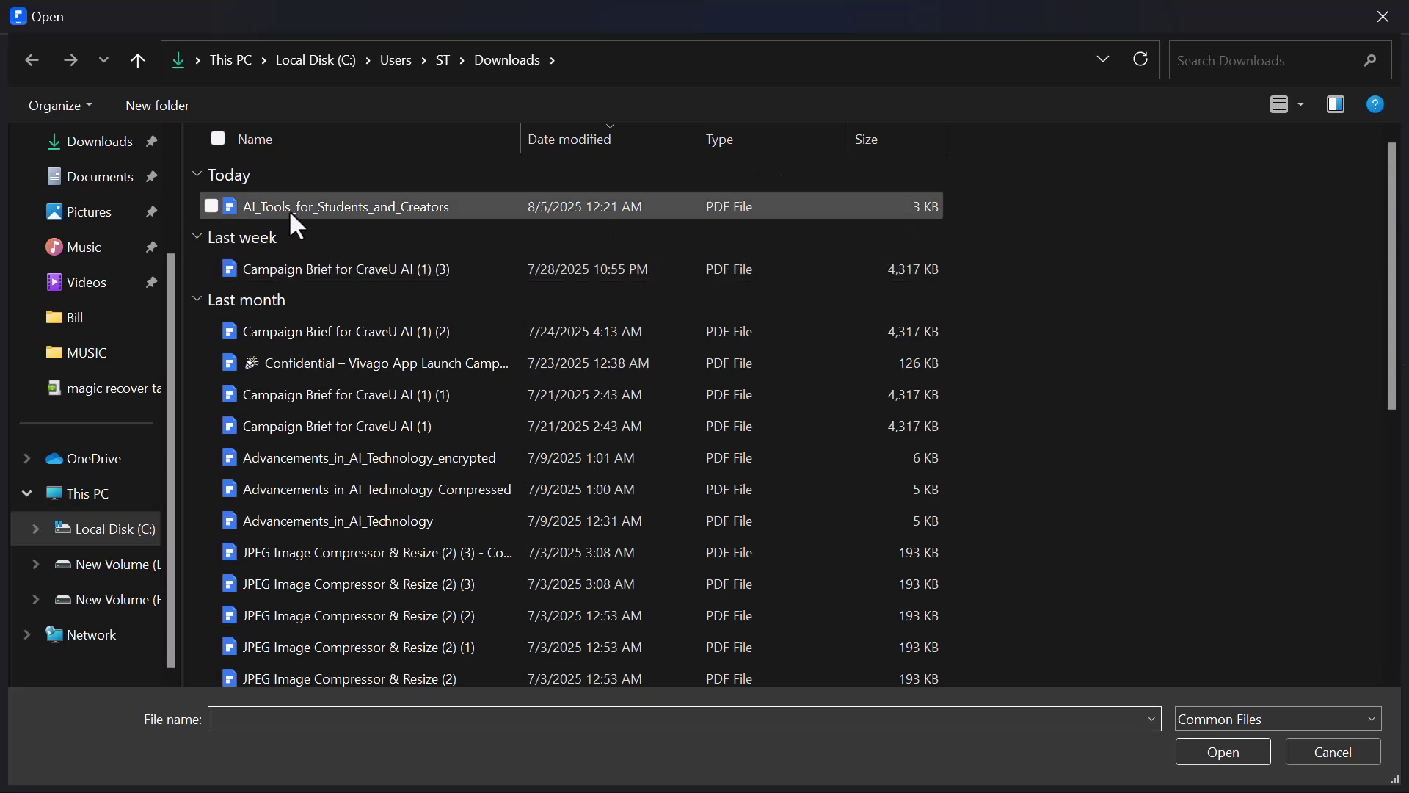
pyautogui.click(1212, 753)
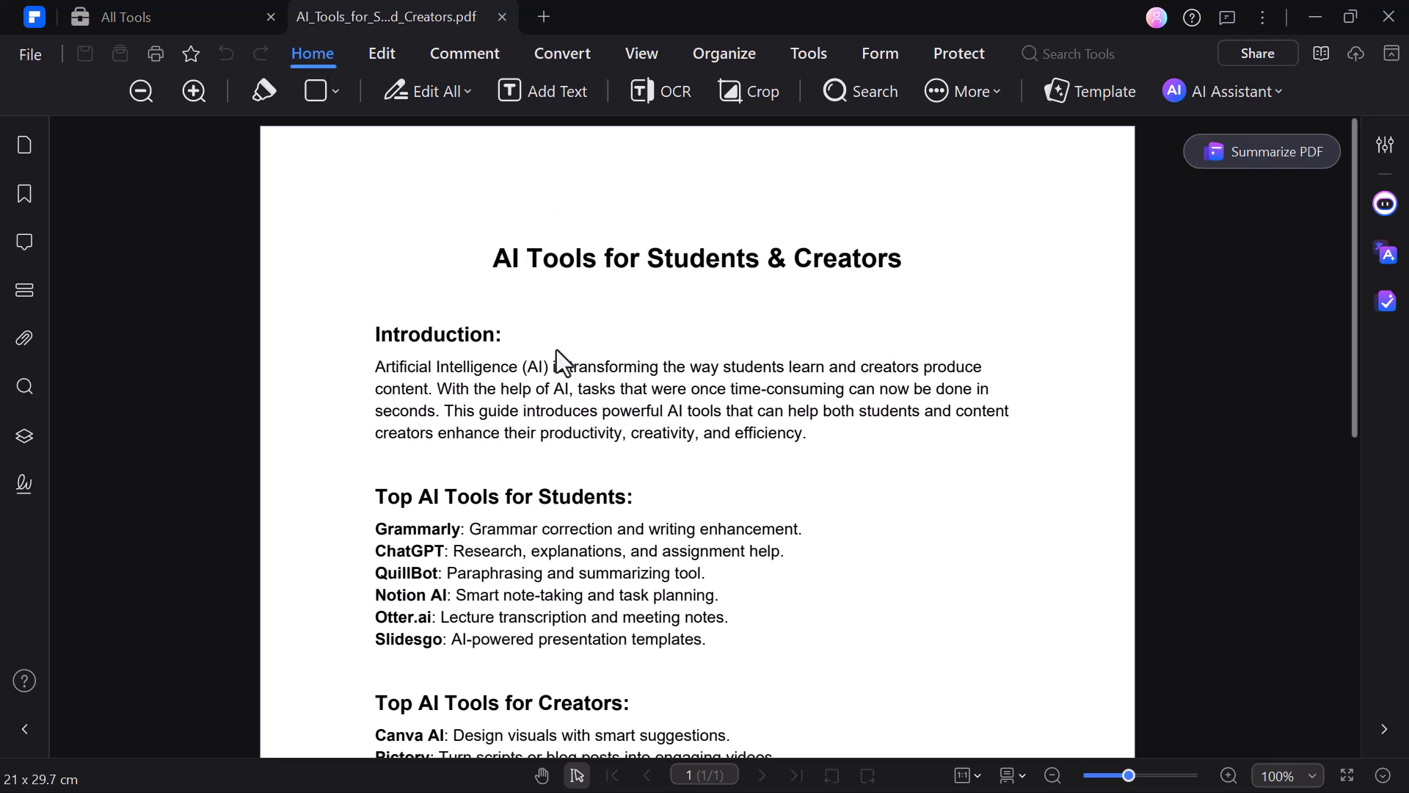
# Step: Highlight the Introduction heading and its paragraph in blue at 100% zoom
pyautogui.hotkey('ctrl', 'shift', 'c')
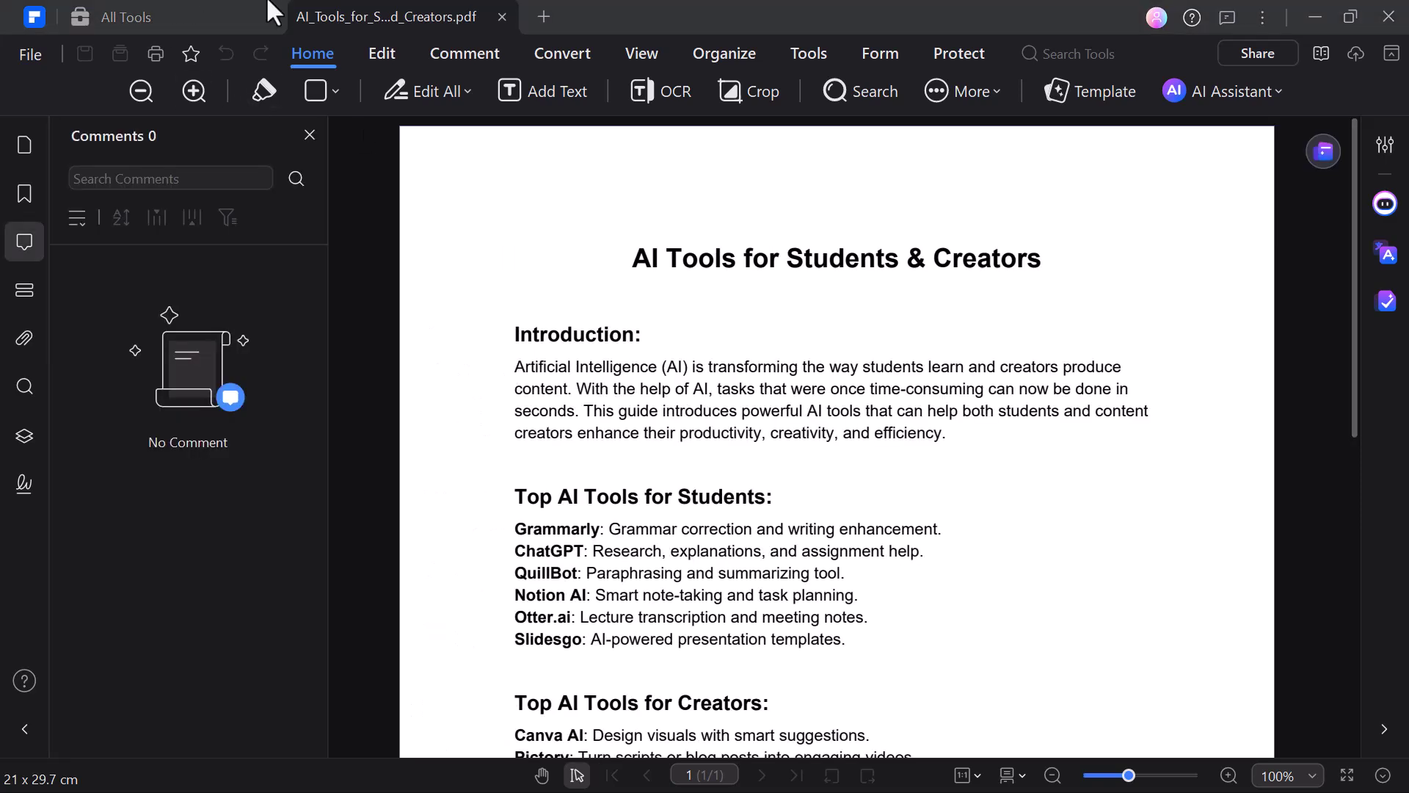
pyautogui.click(381, 53)
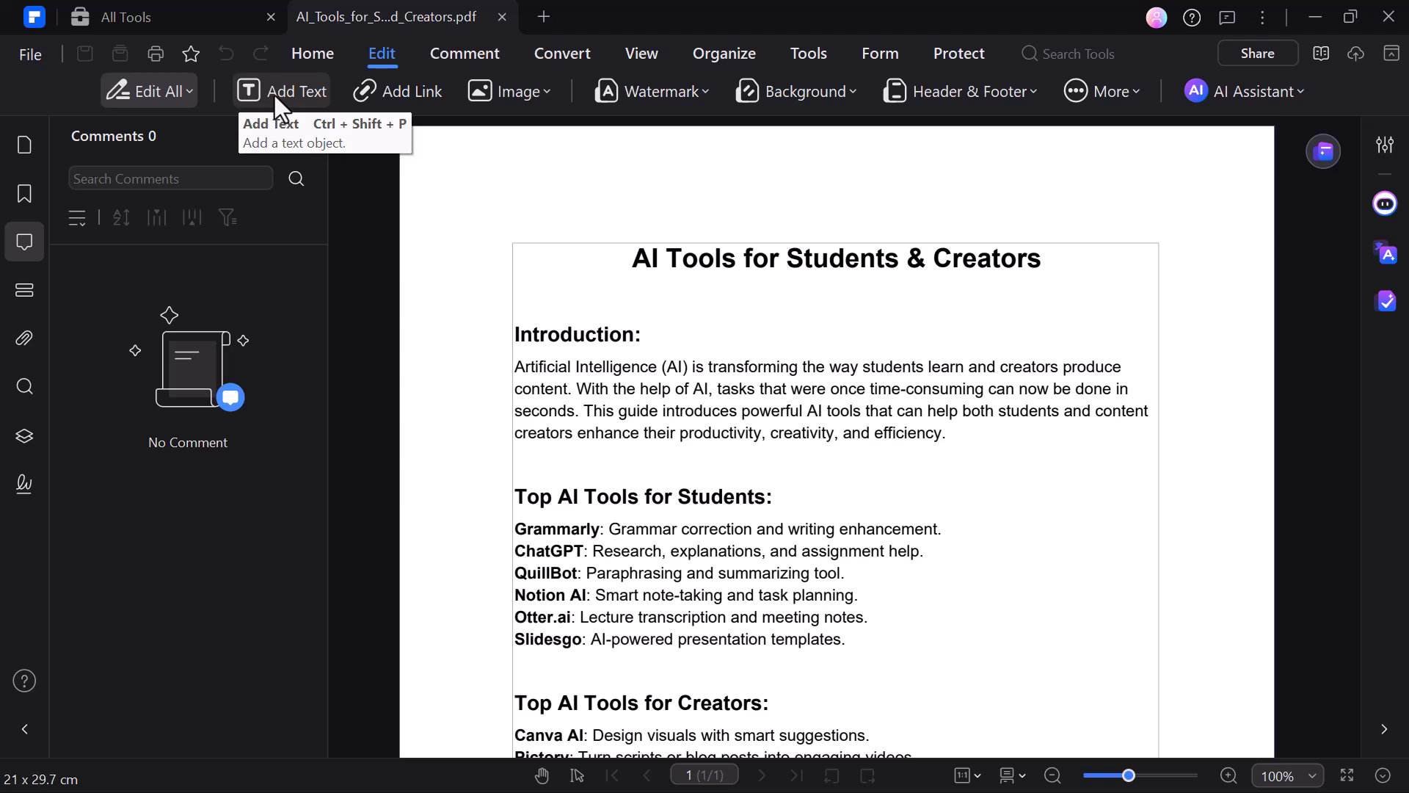
pyautogui.click(315, 50)
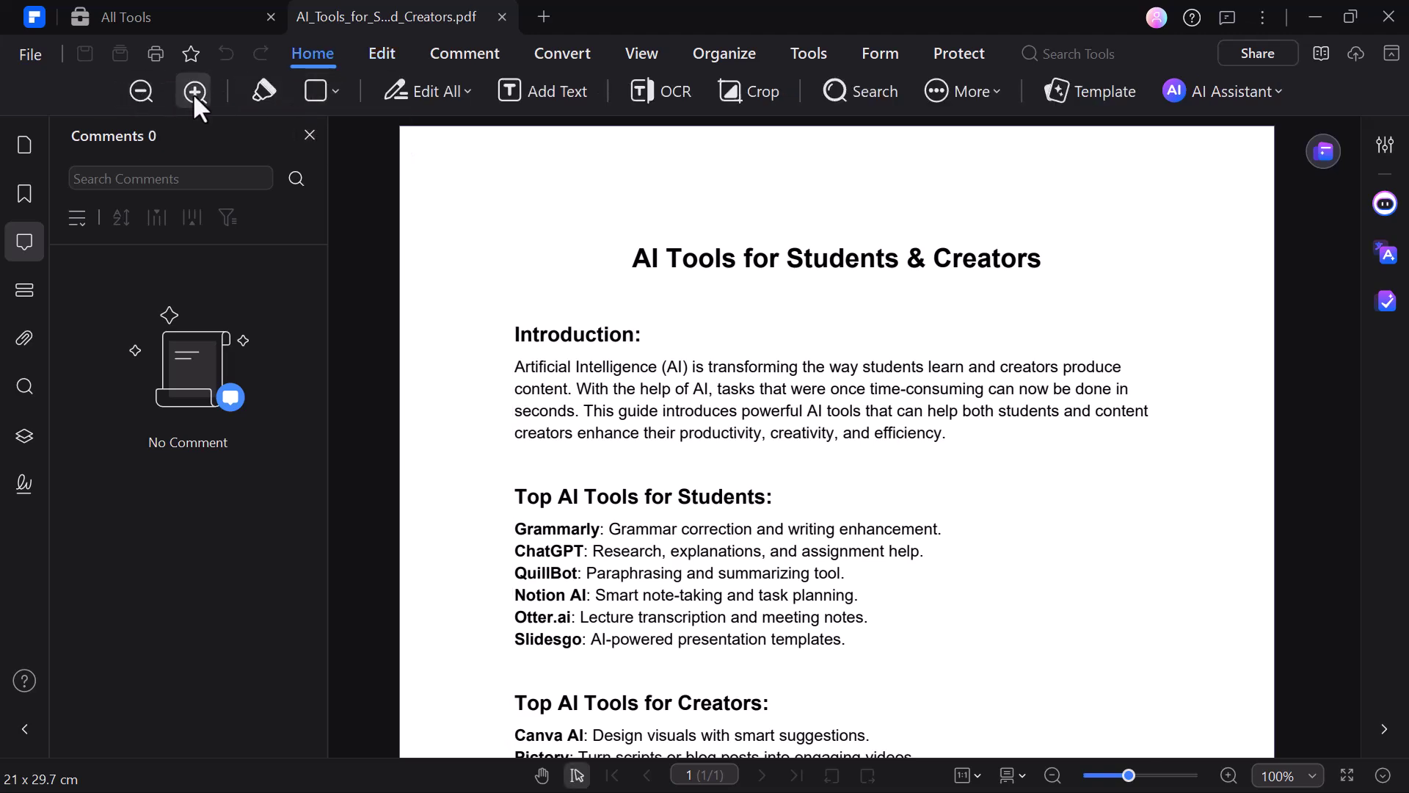
pyautogui.click(193, 92)
pyautogui.click(140, 89)
pyautogui.click(263, 92)
pyautogui.click(316, 134)
pyautogui.moveTo(494, 306)
pyautogui.mouseDown()
pyautogui.moveTo(582, 378)
pyautogui.moveTo(1015, 424)
pyautogui.mouseUp()
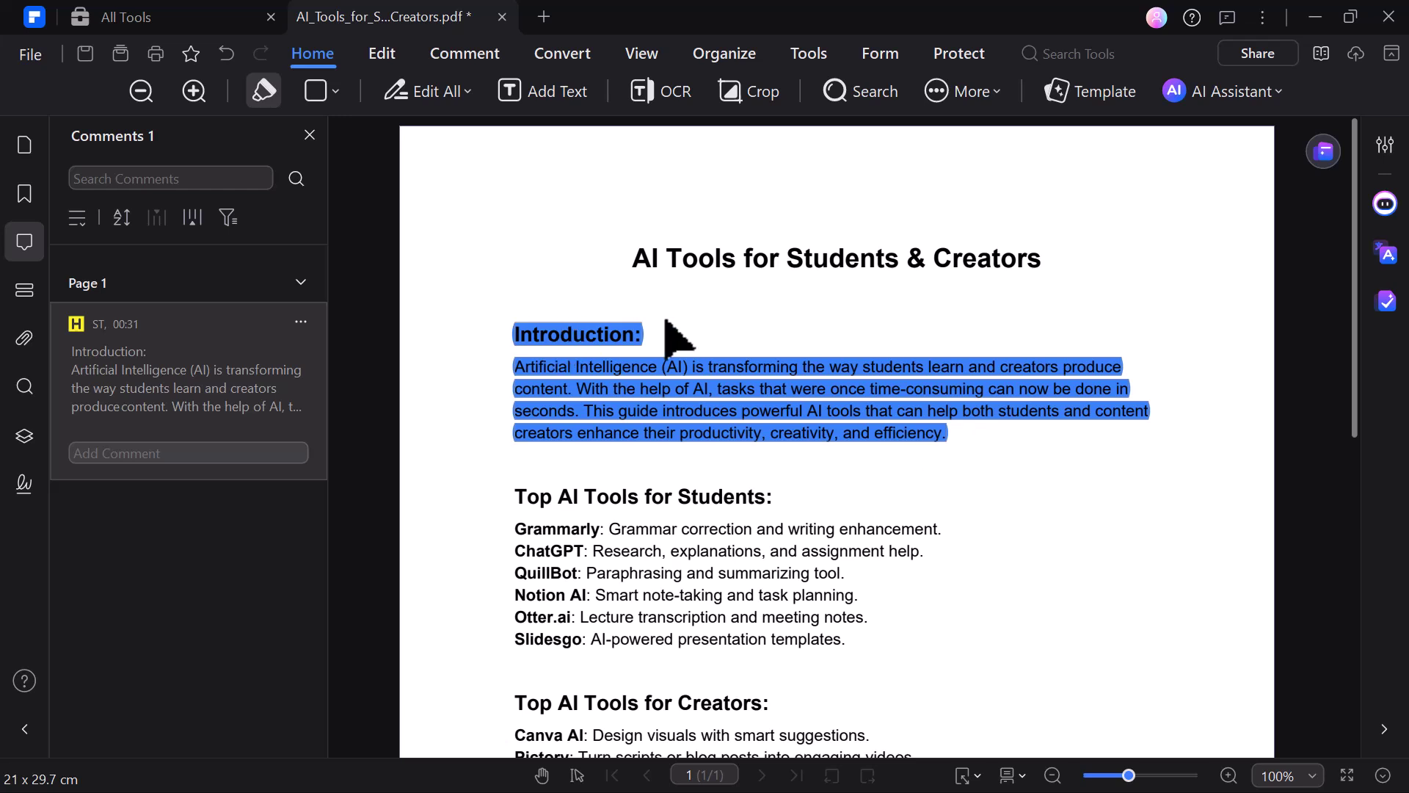
# Step: Draw a rectangle beside the Top AI Tools for Students list
pyautogui.click(326, 93)
pyautogui.click(338, 130)
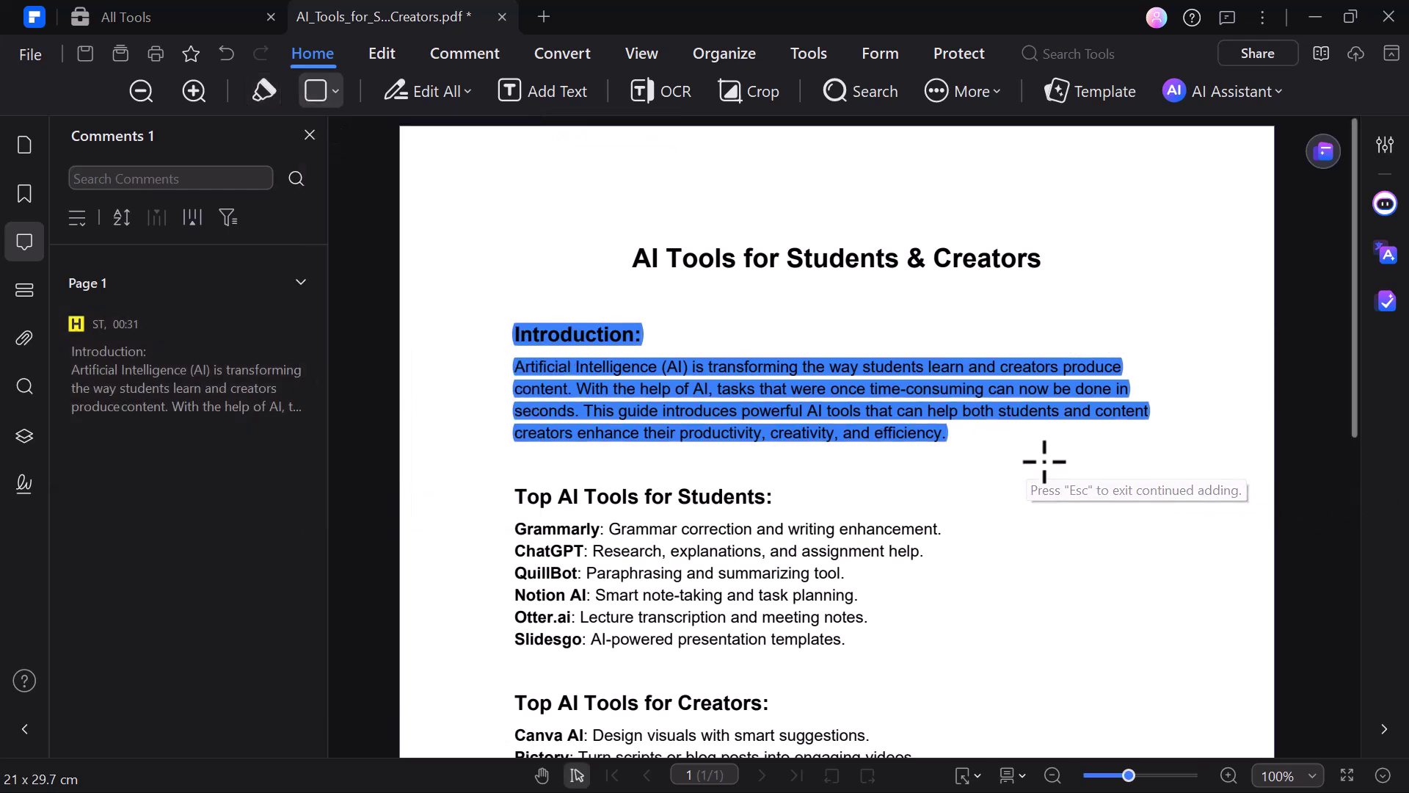
pyautogui.moveTo(1044, 460); pyautogui.dragTo(1198, 591)
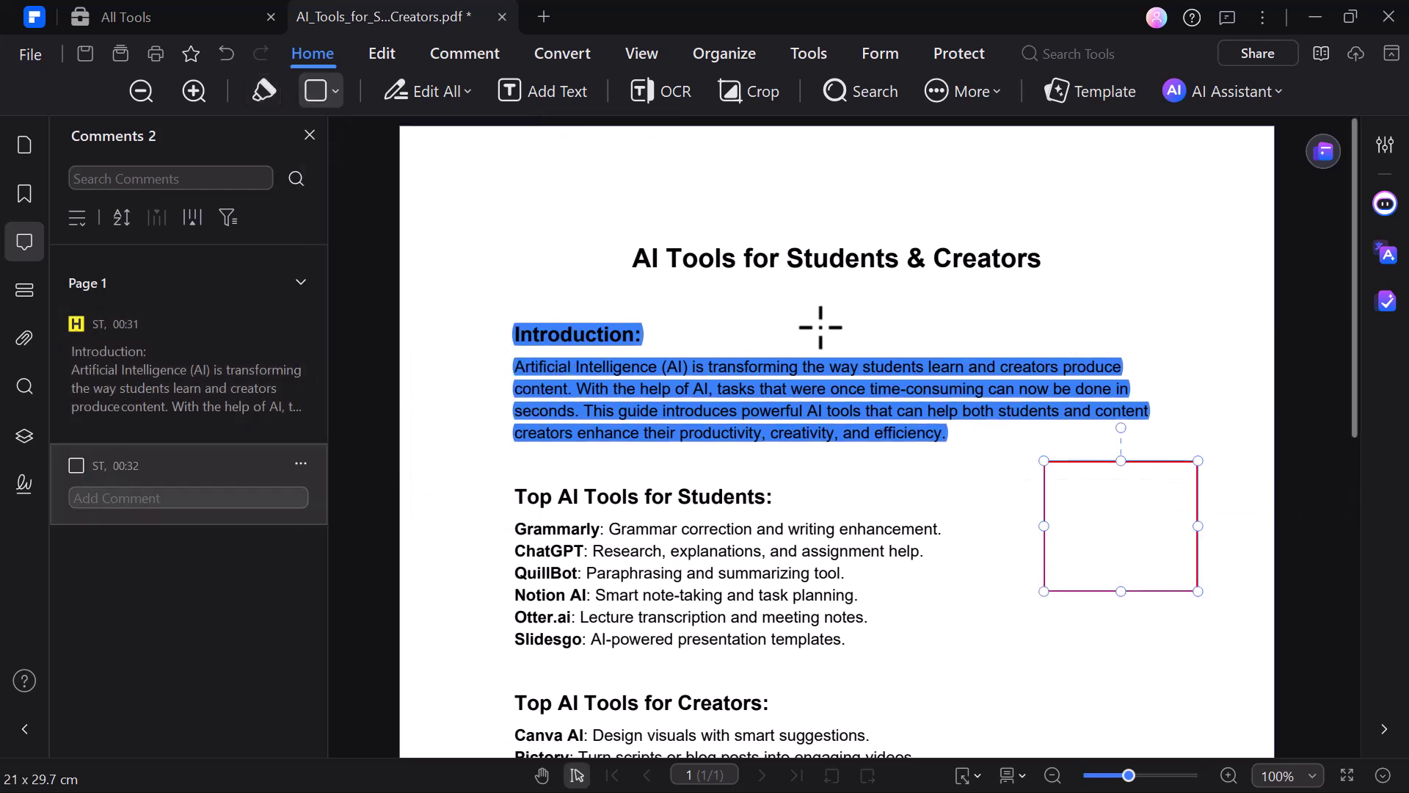
# Step: Add a 'STUDENTS' text box beside the Introduction heading in italic, underlined type
pyautogui.click(378, 53)
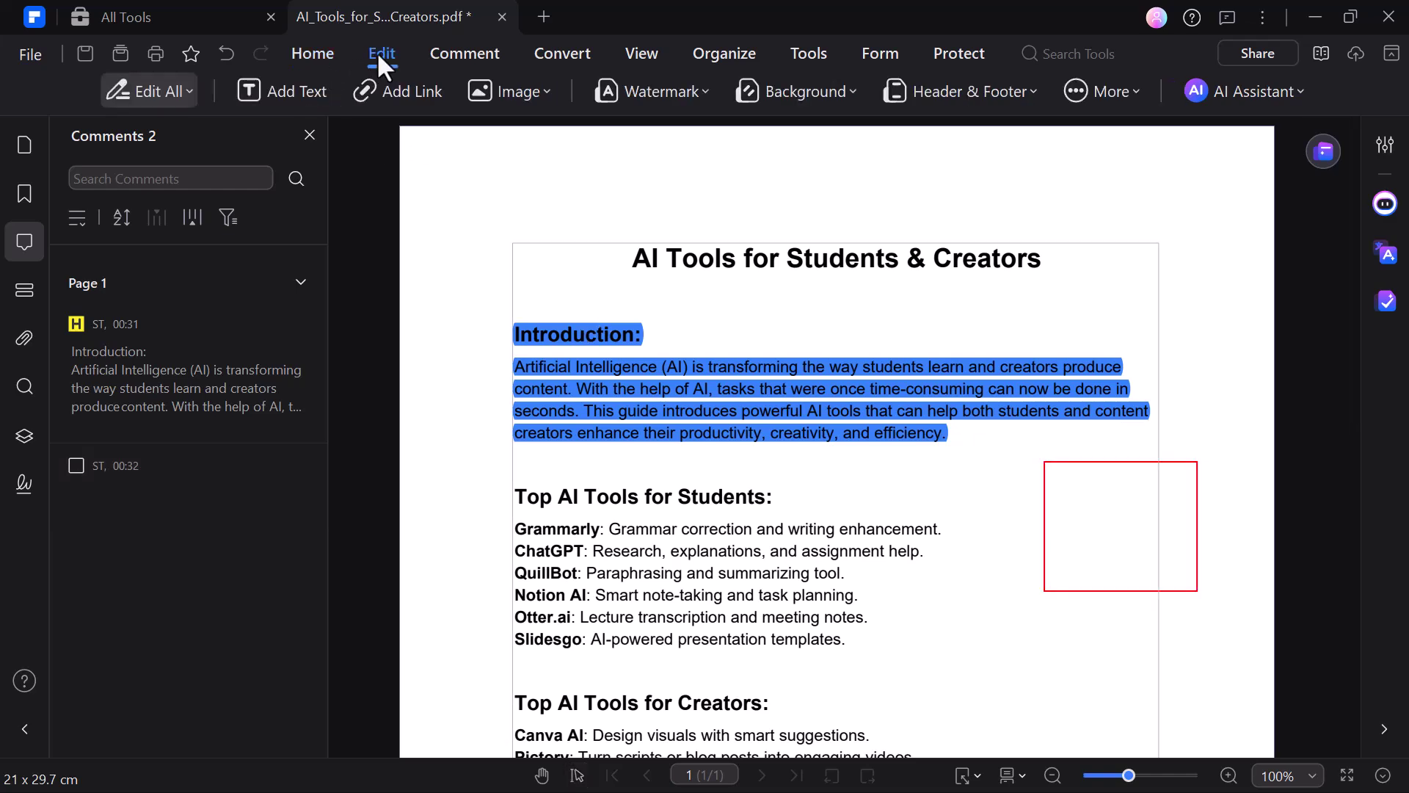
pyautogui.click(278, 90)
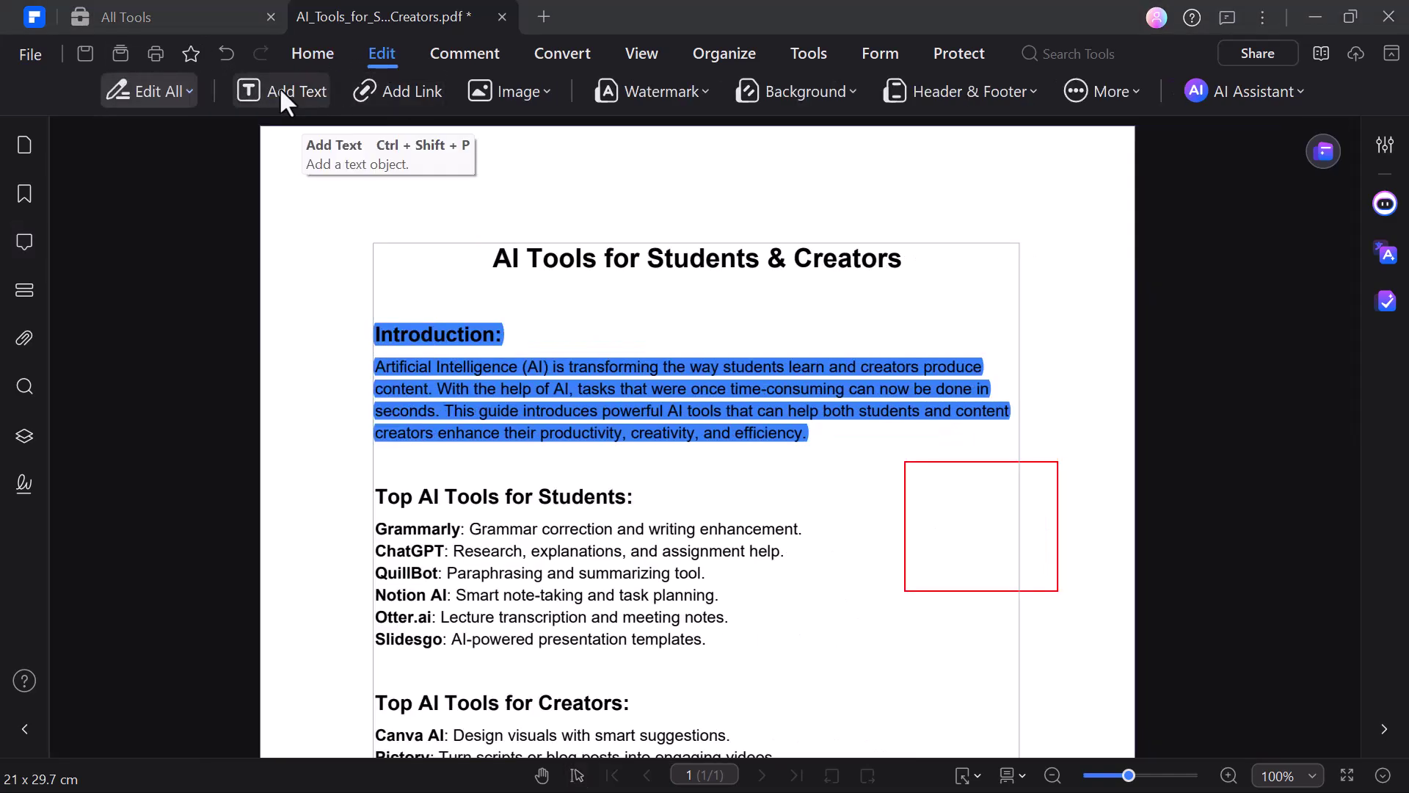
pyautogui.click(585, 320)
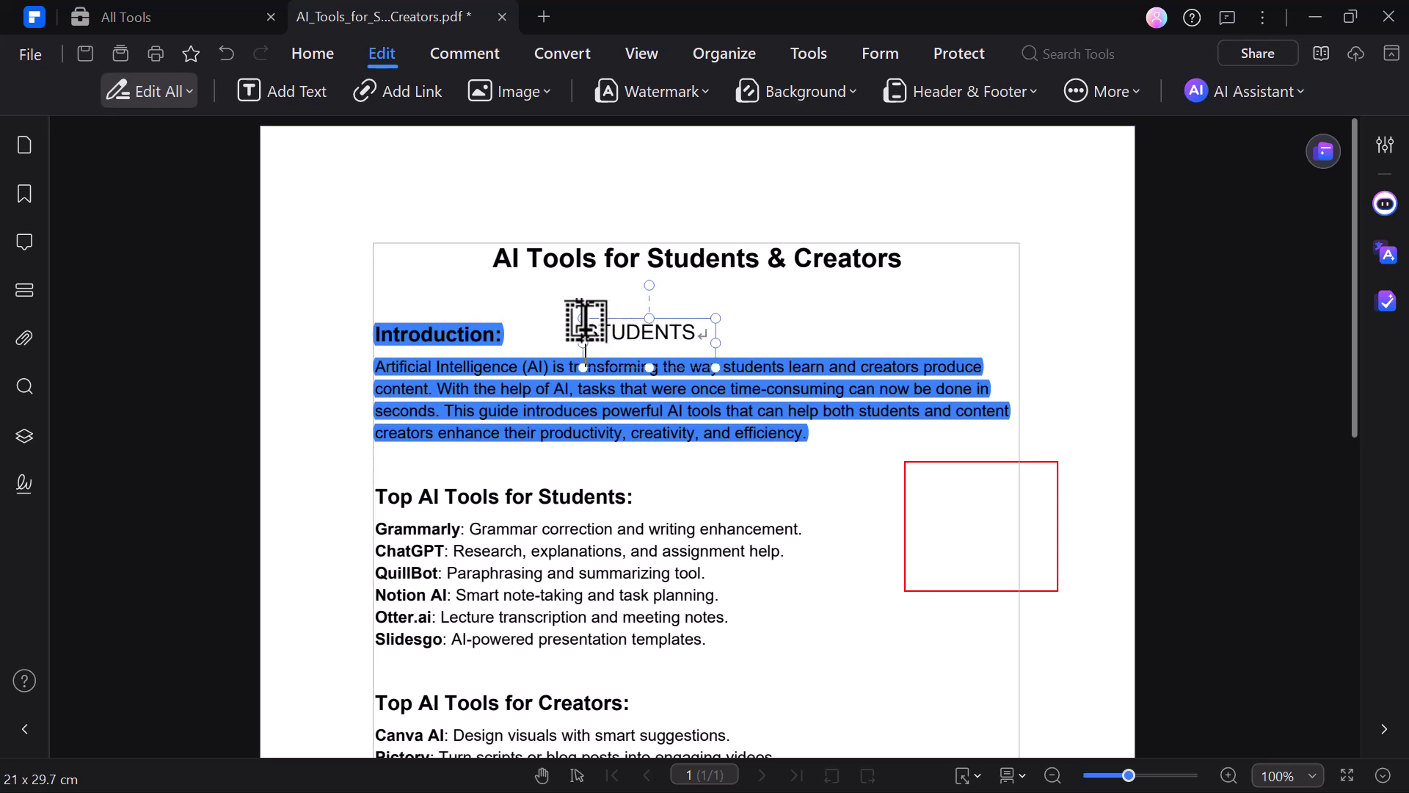
pyautogui.hotkey('ctrl', 'a')
pyautogui.click(763, 287)
pyautogui.click(809, 288)
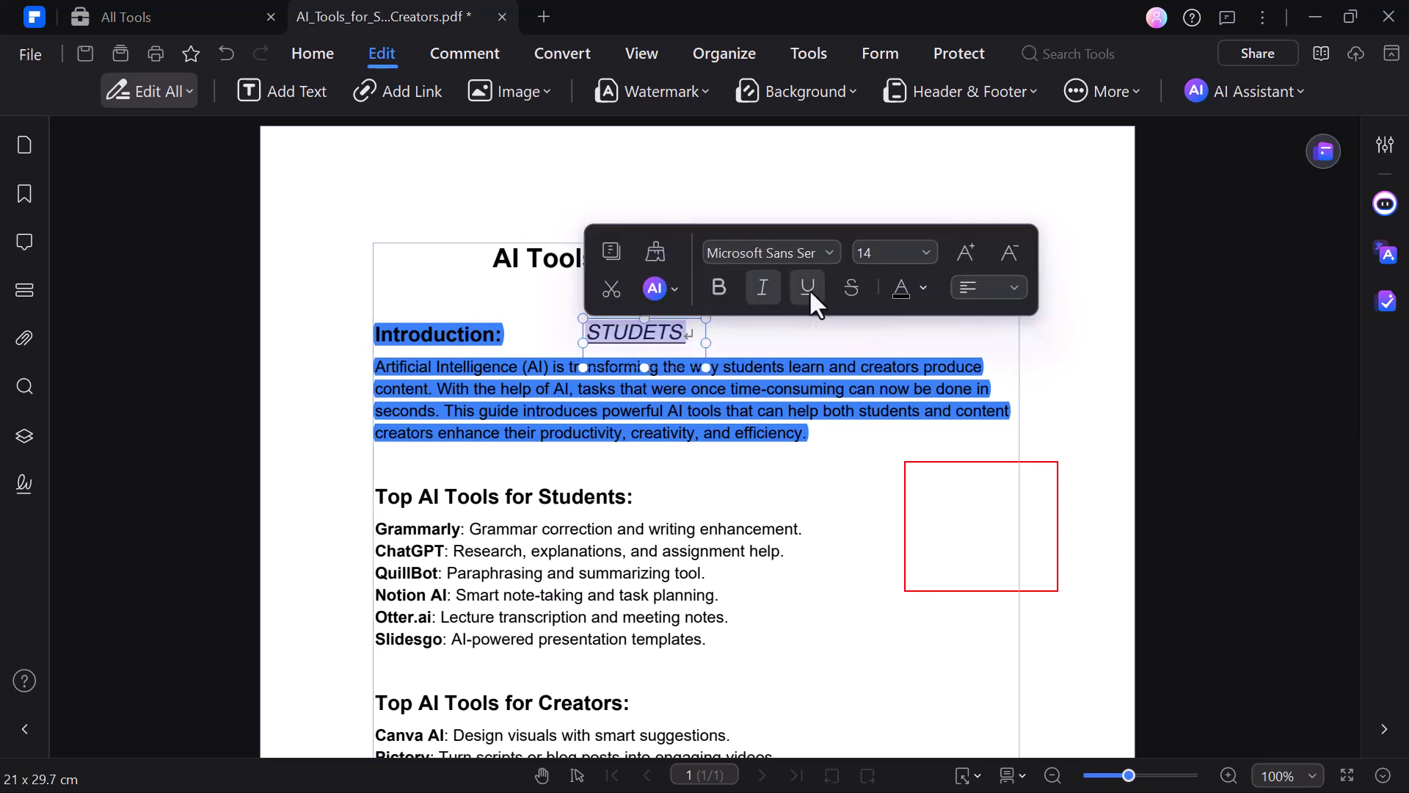
pyautogui.click(918, 290)
pyautogui.click(936, 345)
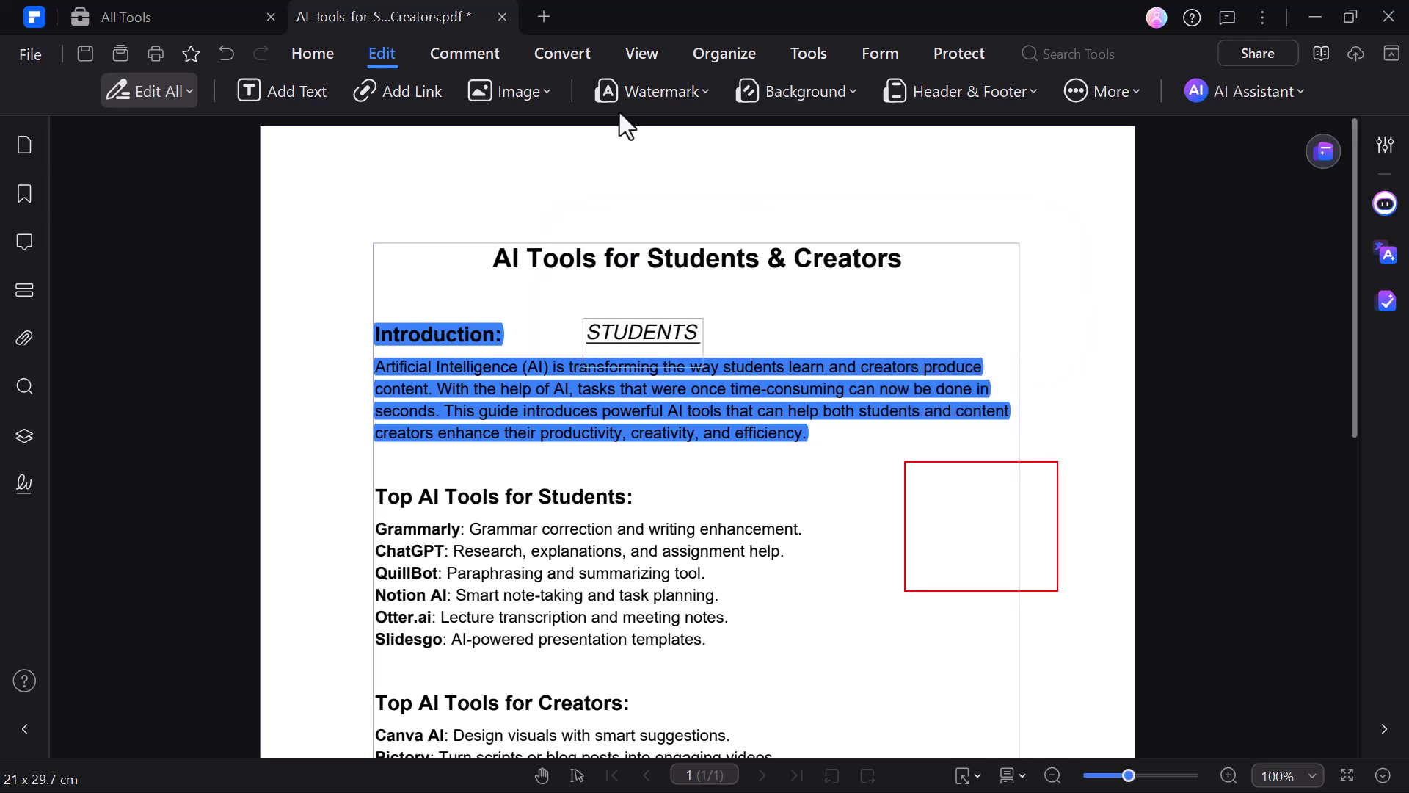
pyautogui.click(383, 90)
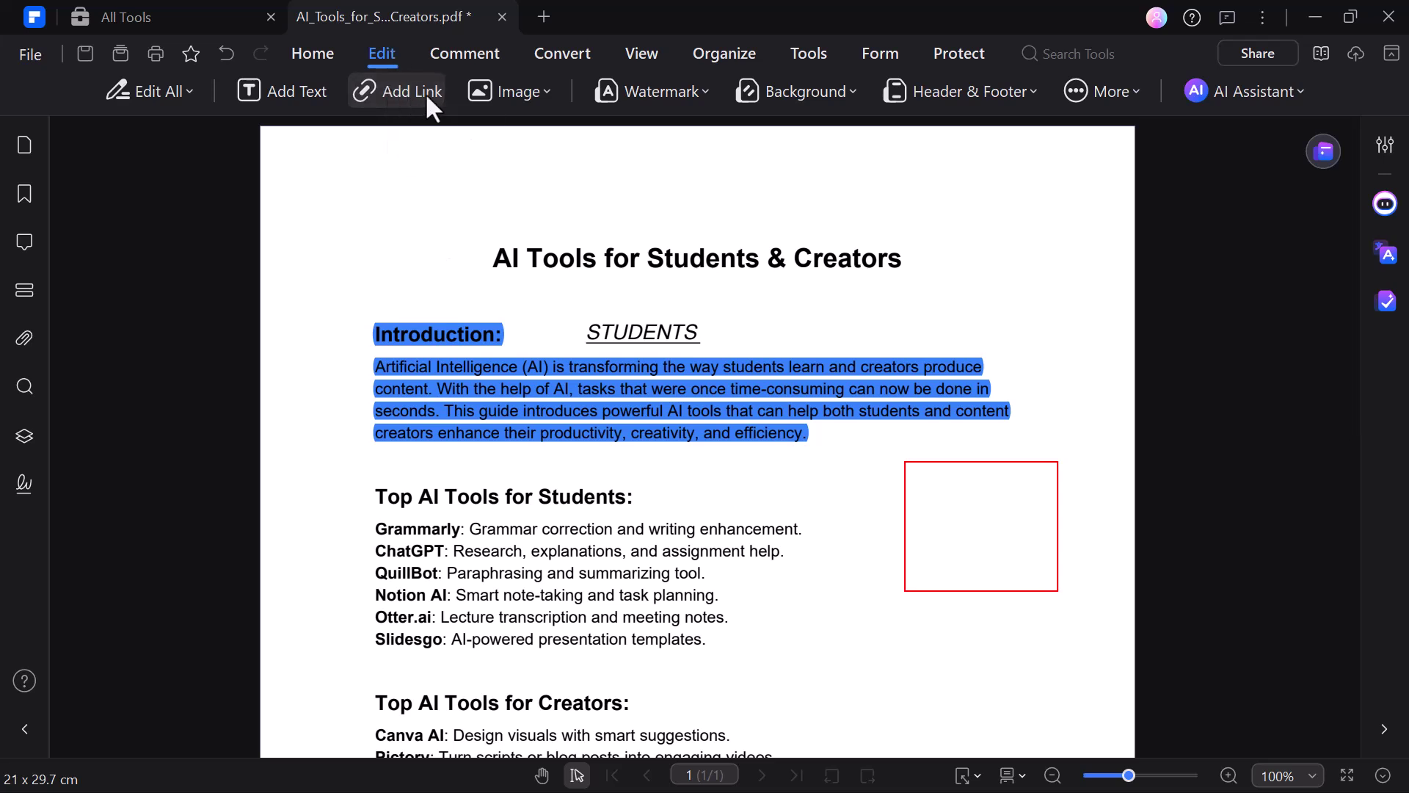
pyautogui.click(526, 91)
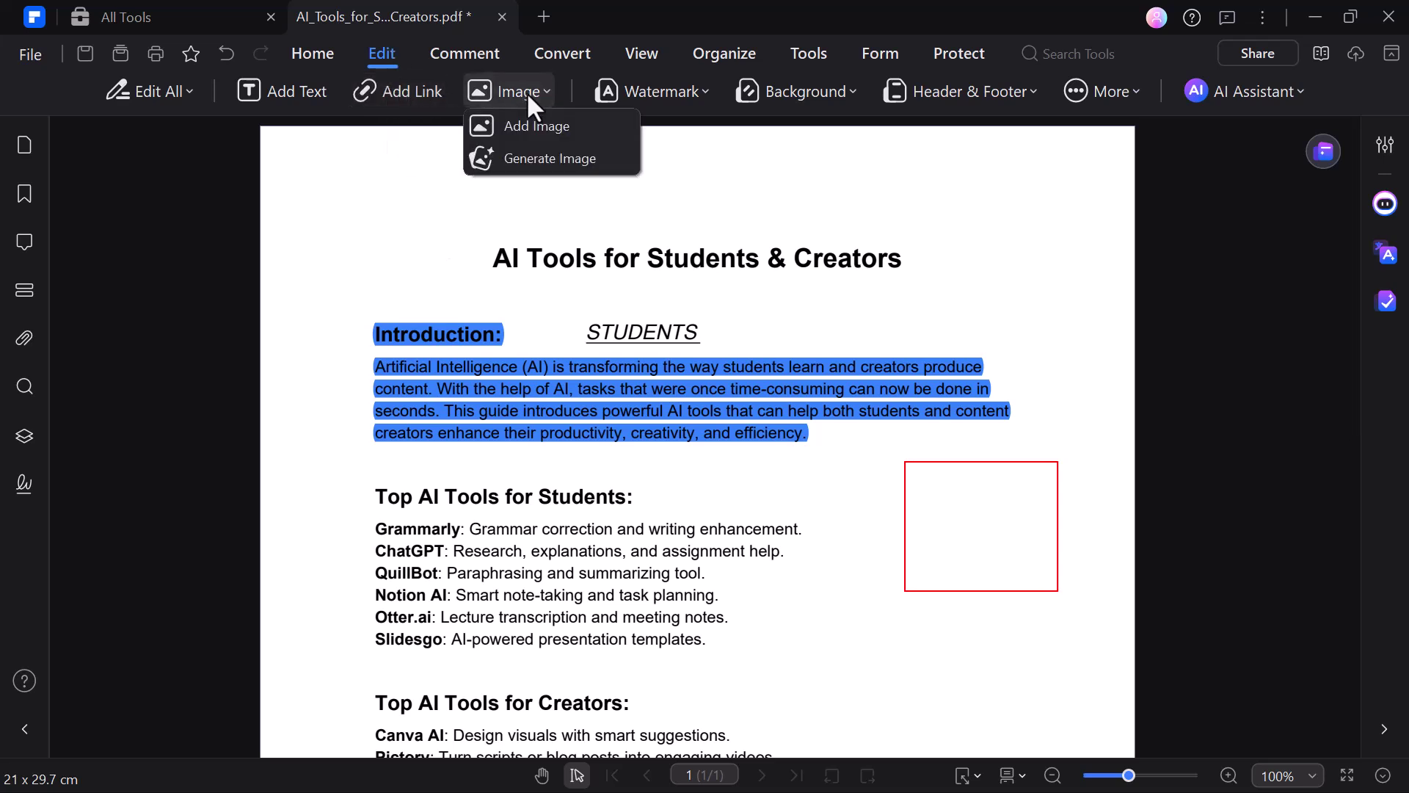
# Step: Generate an anime image from the children-on-a-path example prompt and insert it without watermark
pyautogui.click(509, 160)
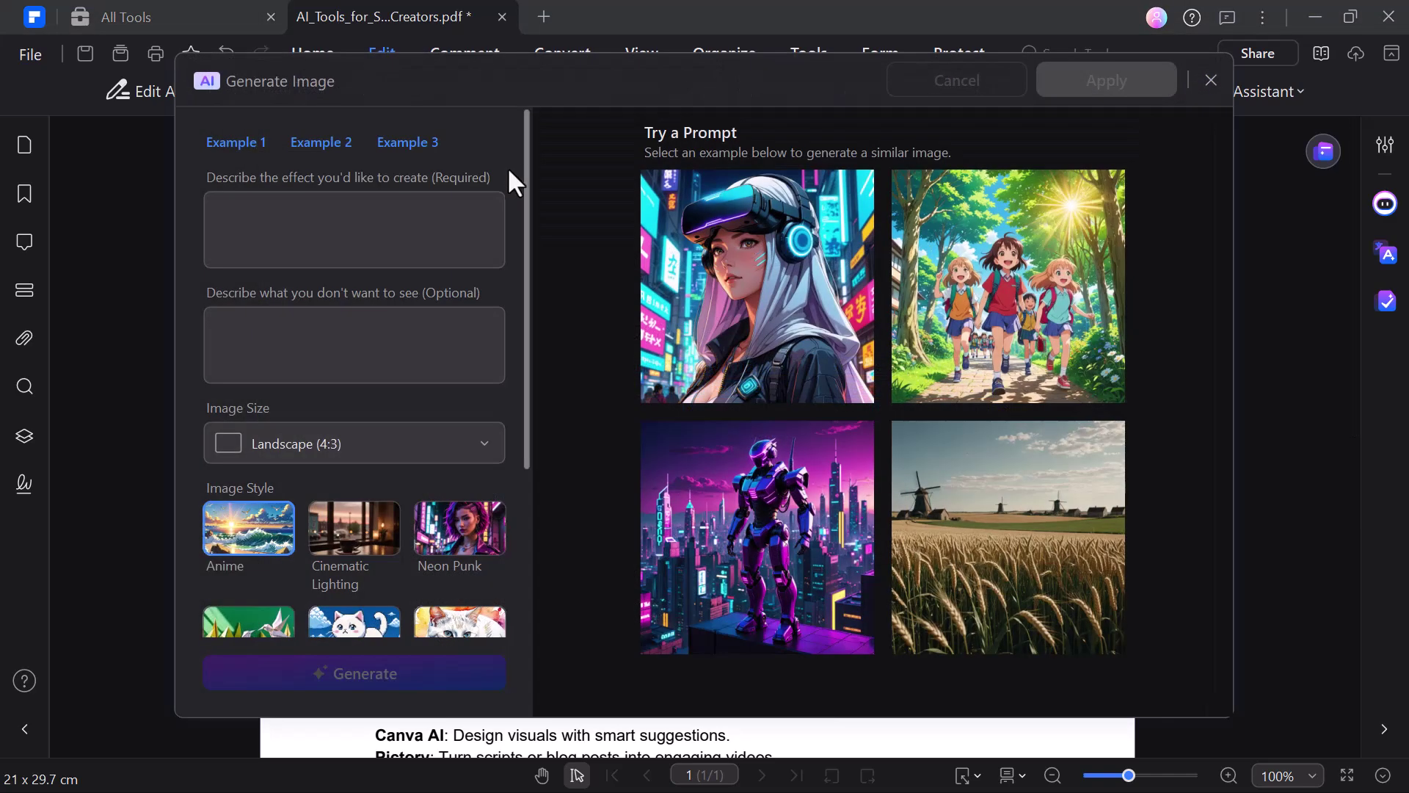
pyautogui.click(1008, 286)
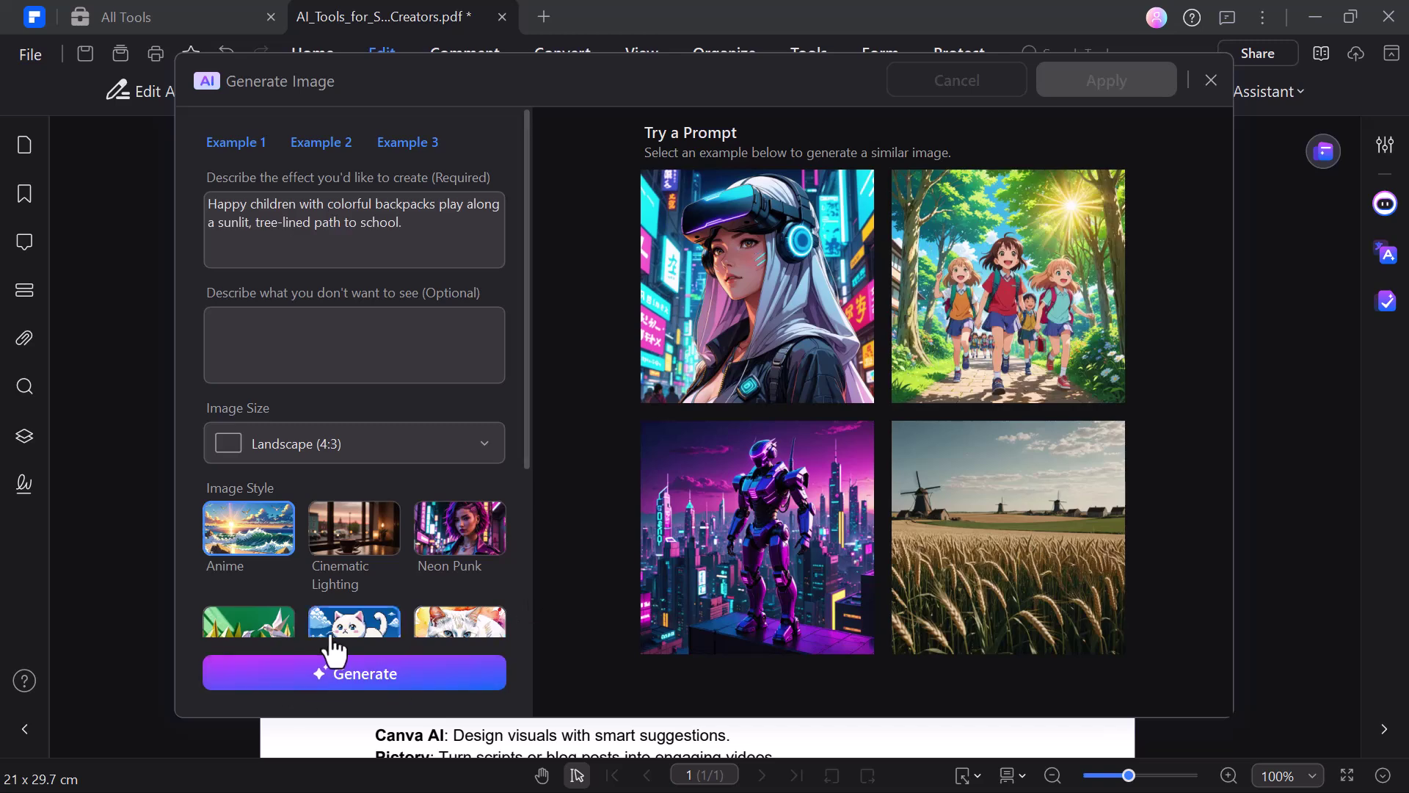
pyautogui.click(309, 687)
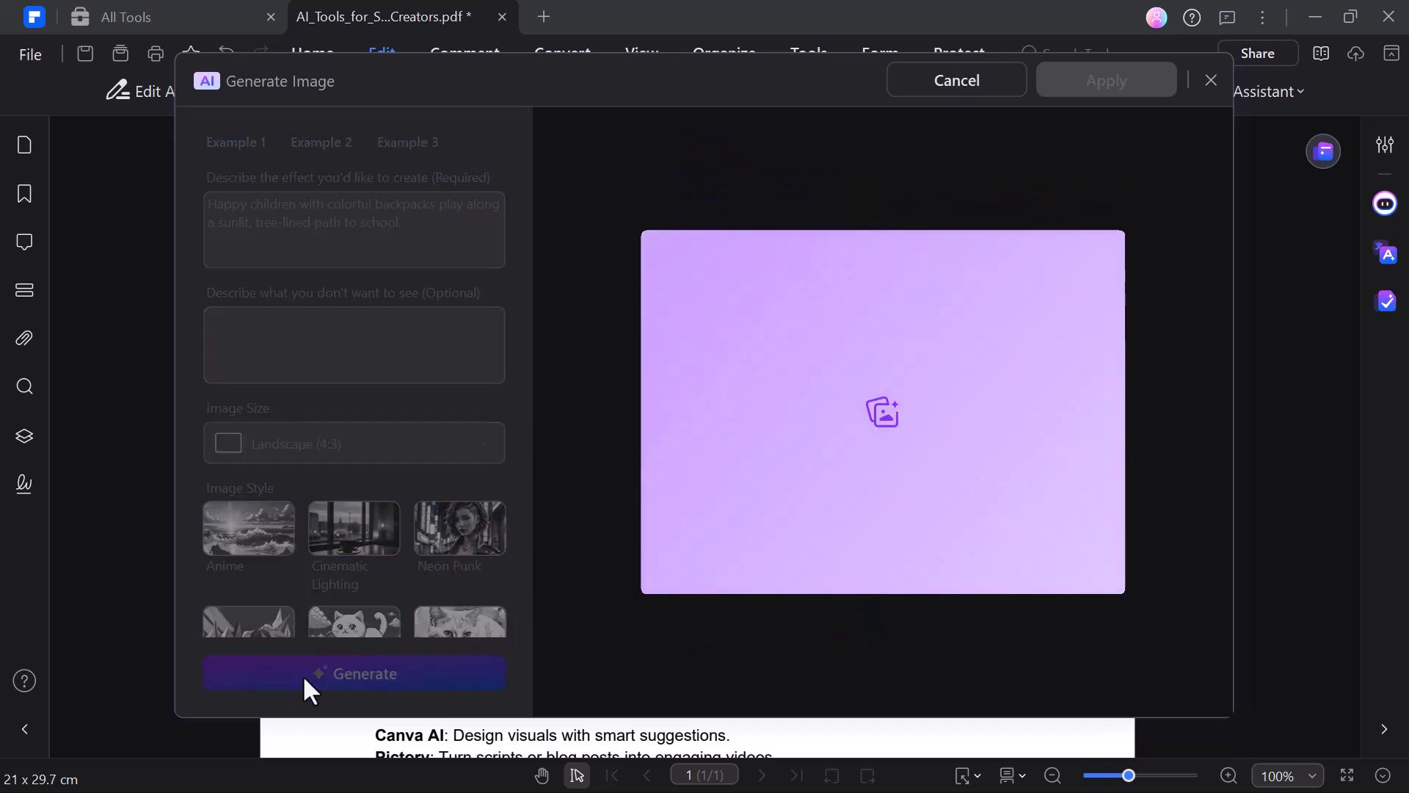
pyautogui.click(1105, 84)
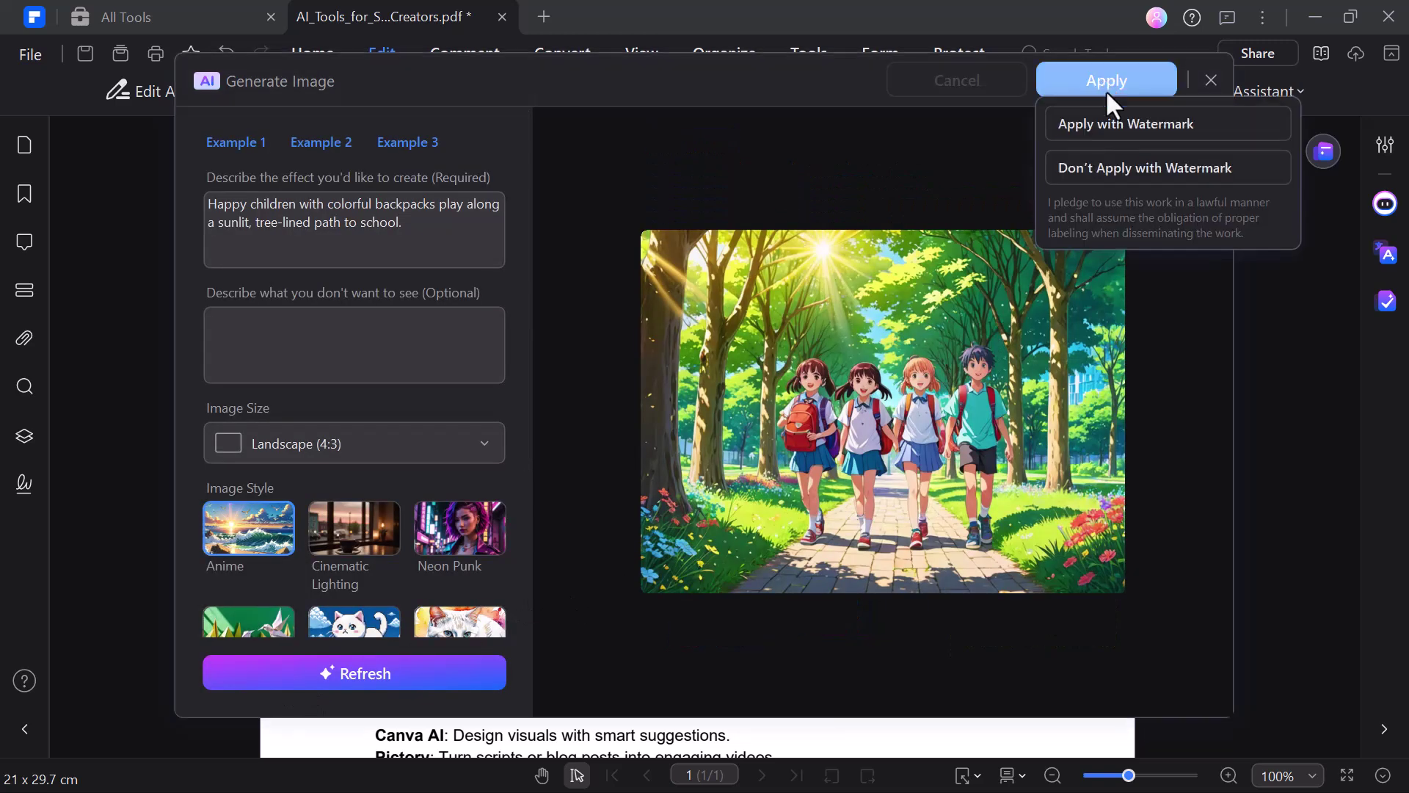
pyautogui.click(1094, 166)
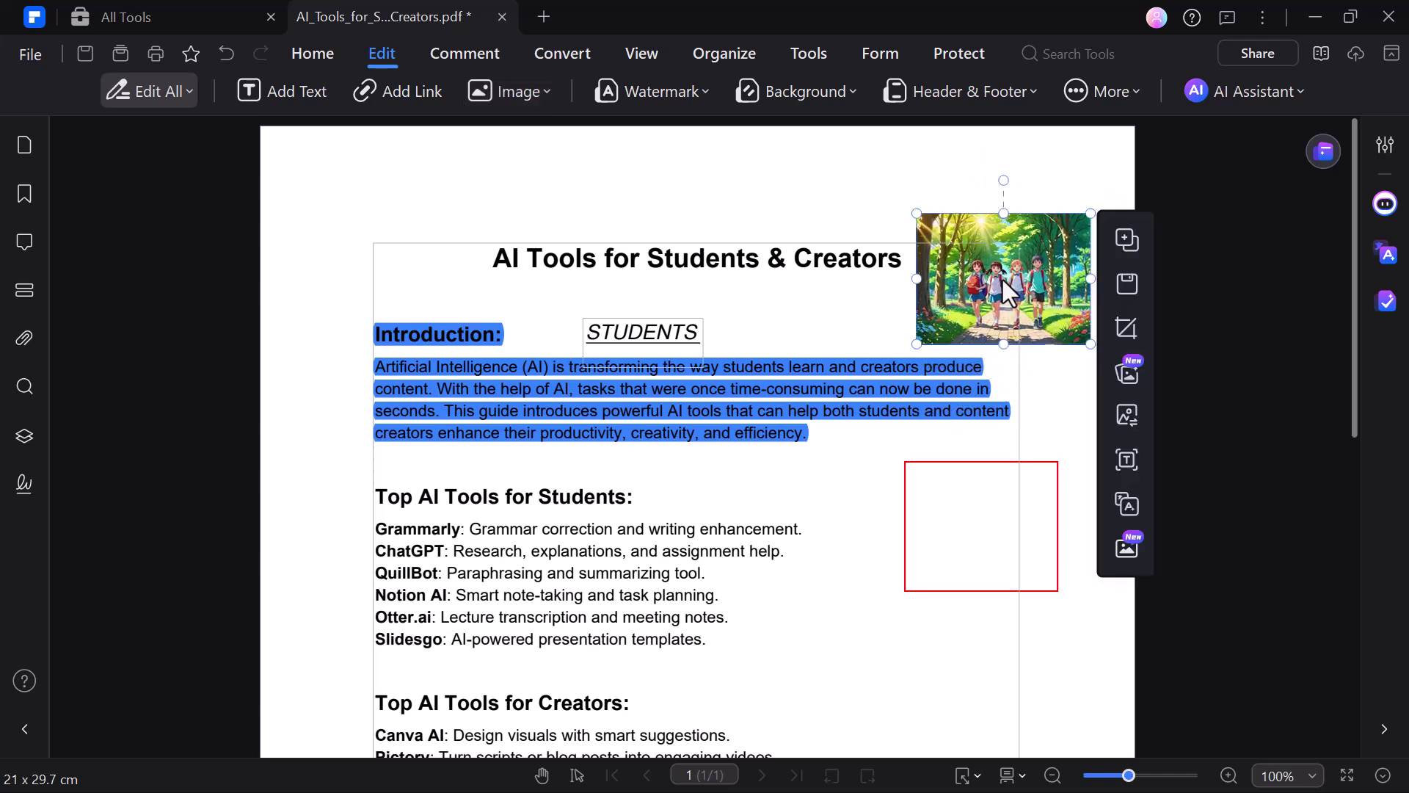
# Step: Zoom to 125% and review the Add Watermark dialog's text and file options without applying
pyautogui.hotkey('ctrl', '=')
pyautogui.click(646, 91)
pyautogui.click(666, 128)
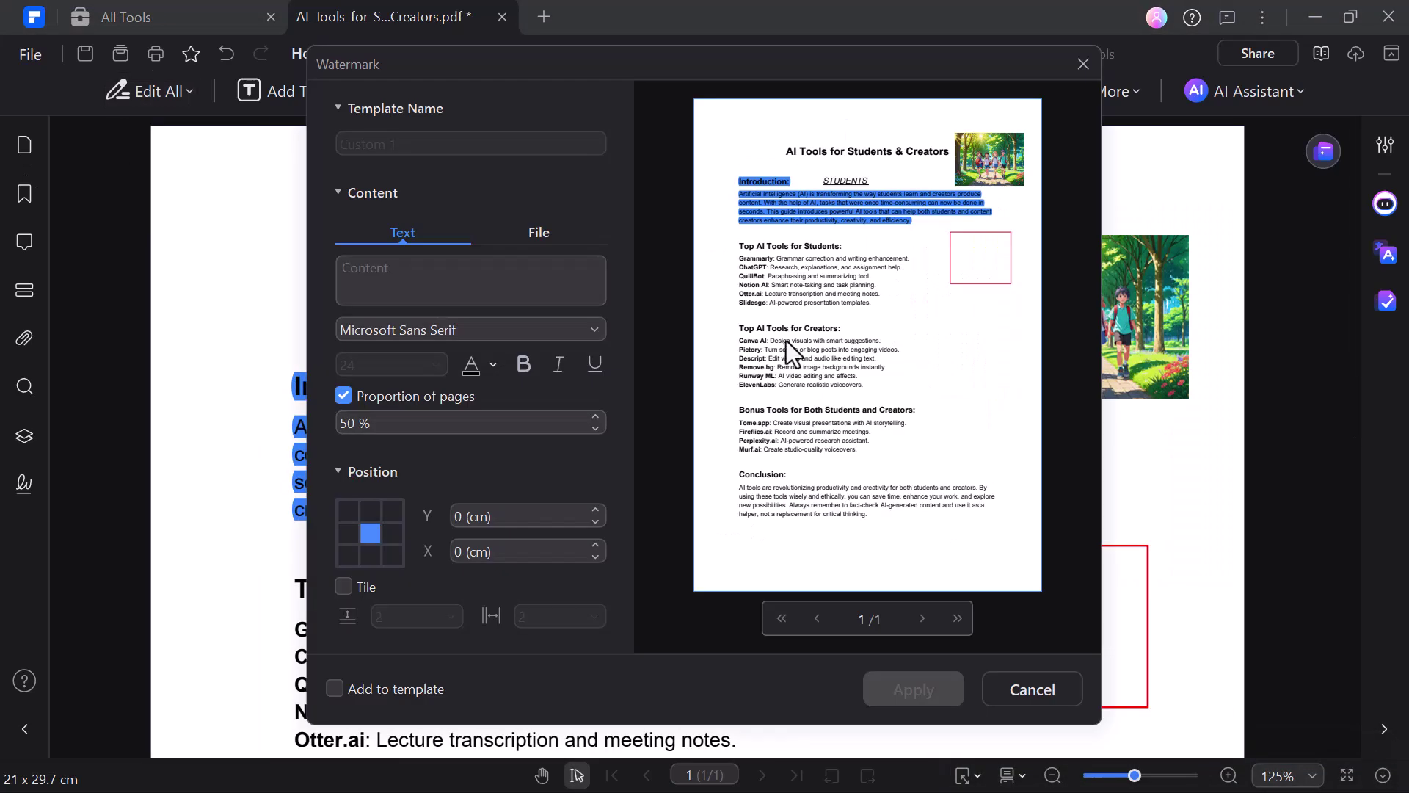
pyautogui.scroll(-5, 513, 293)
pyautogui.scroll(5, 514, 293)
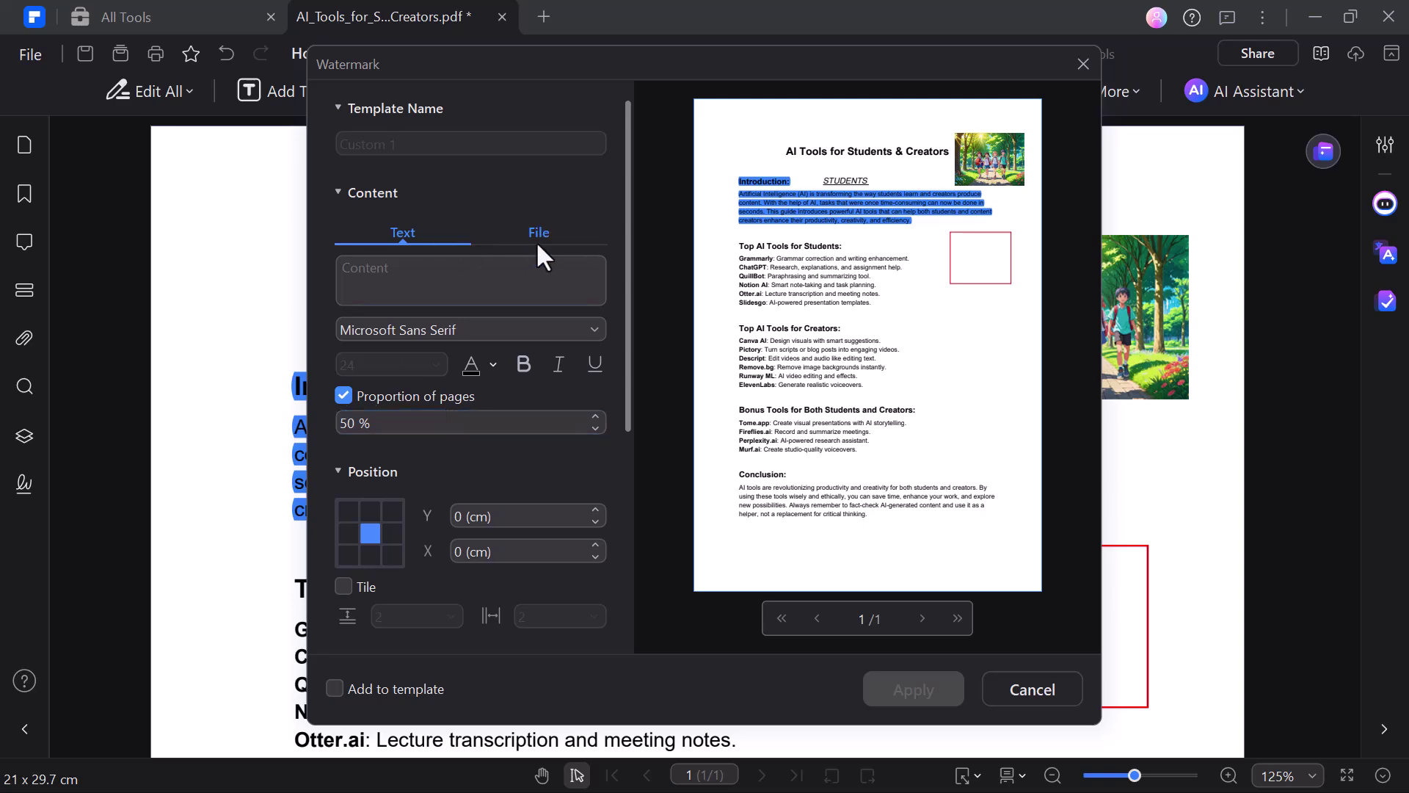
pyautogui.click(538, 234)
pyautogui.click(398, 229)
pyautogui.click(1082, 65)
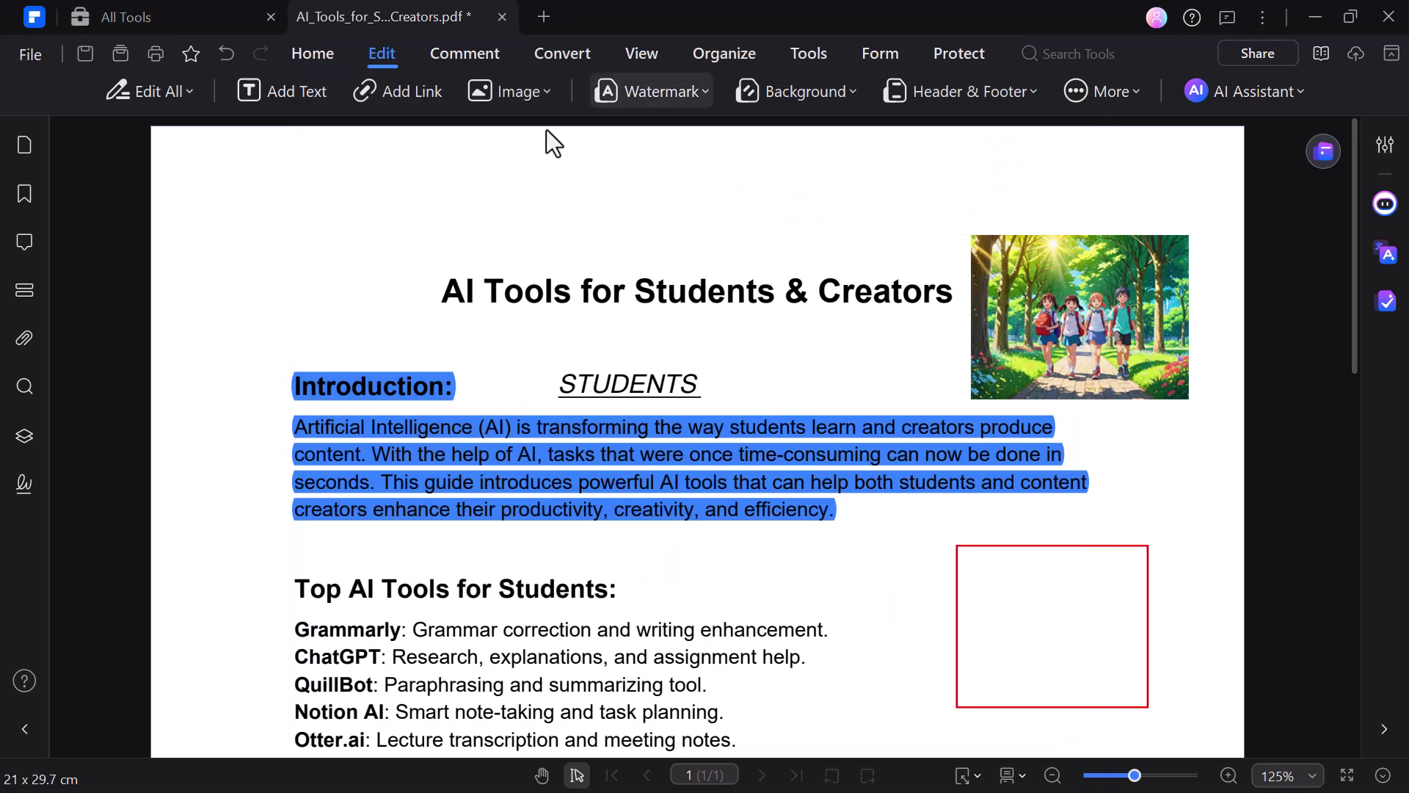
# Step: Highlight the Top AI Tools for Students heading and area-highlight the Grammarly line yellow
pyautogui.click(473, 55)
pyautogui.click(164, 89)
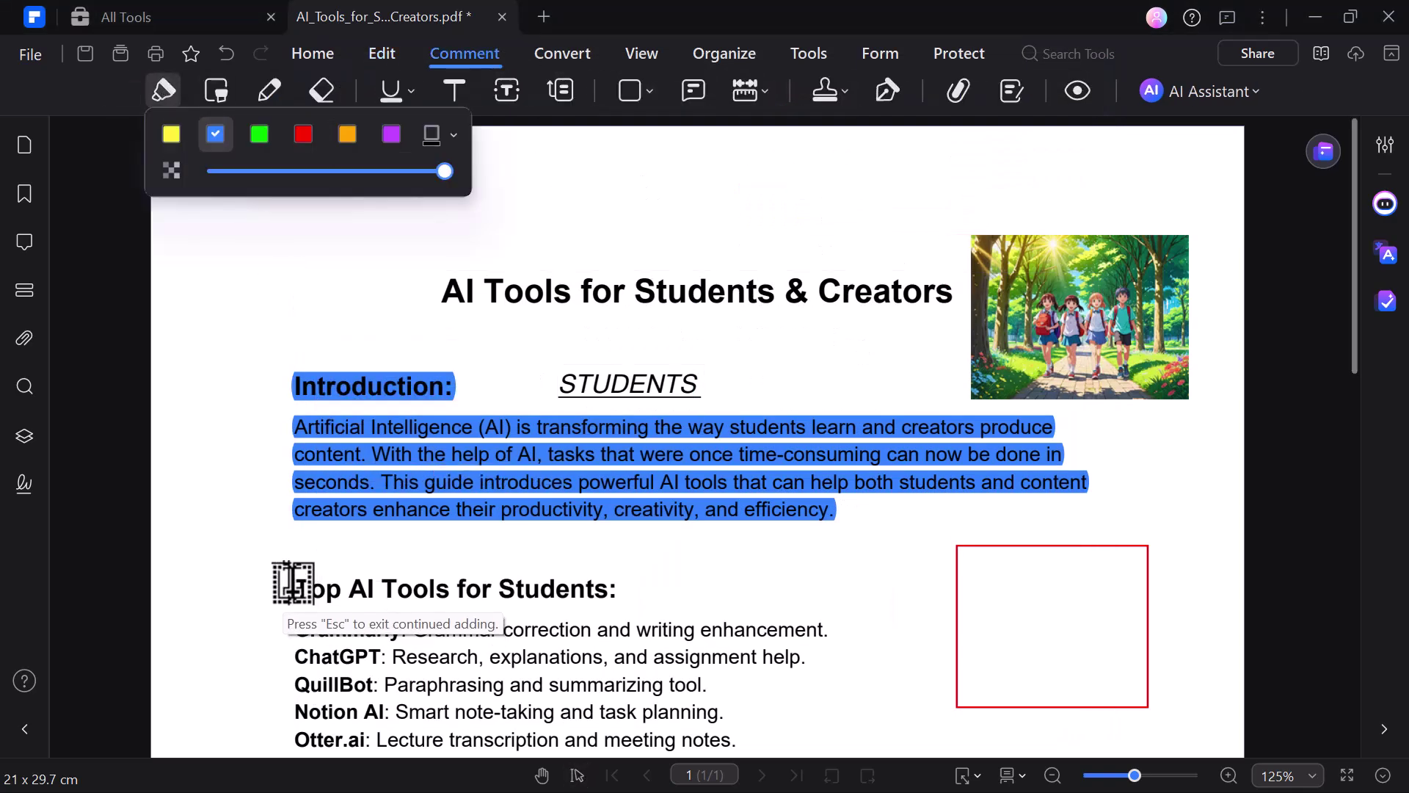
pyautogui.moveTo(292, 587); pyautogui.dragTo(618, 590)
pyautogui.click(218, 91)
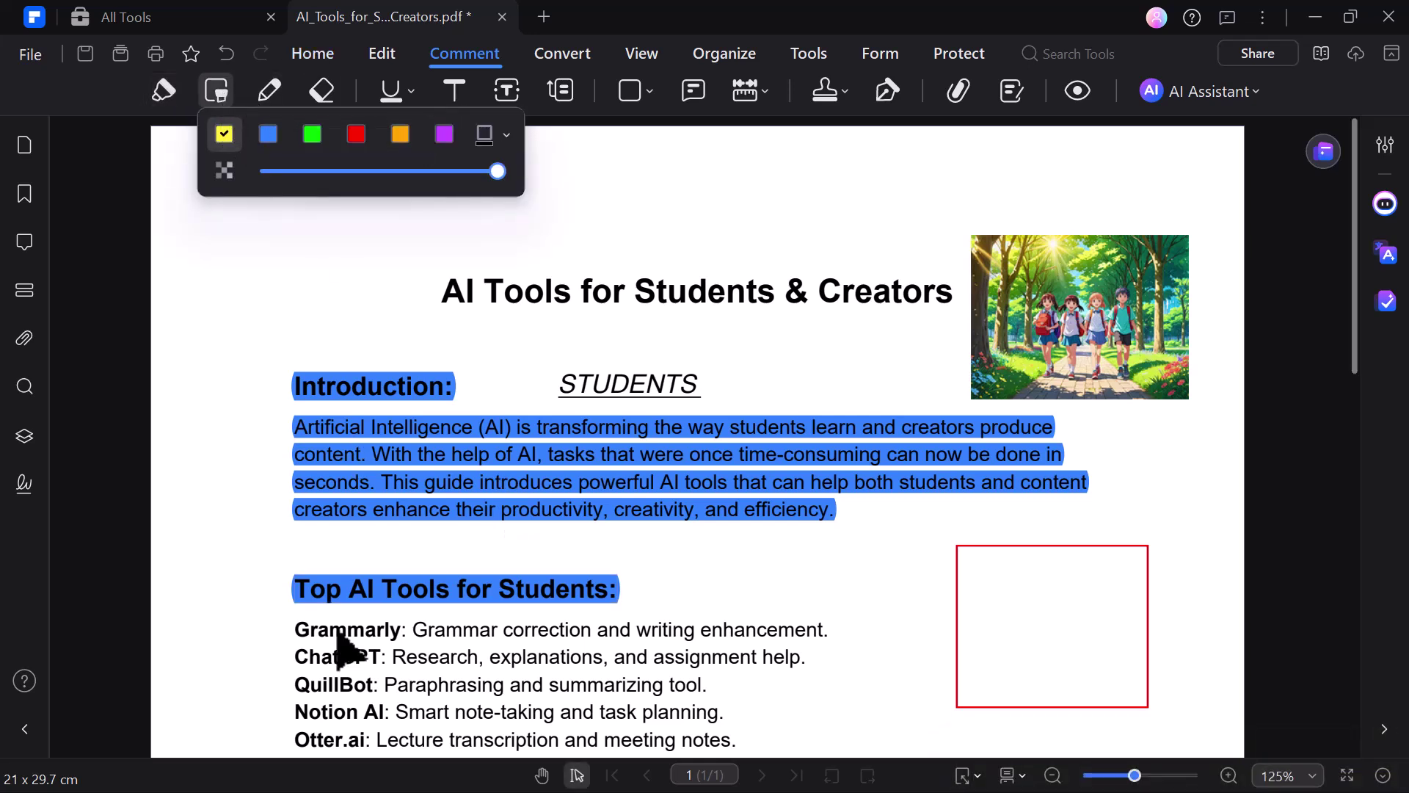
pyautogui.moveTo(286, 640); pyautogui.dragTo(828, 618)
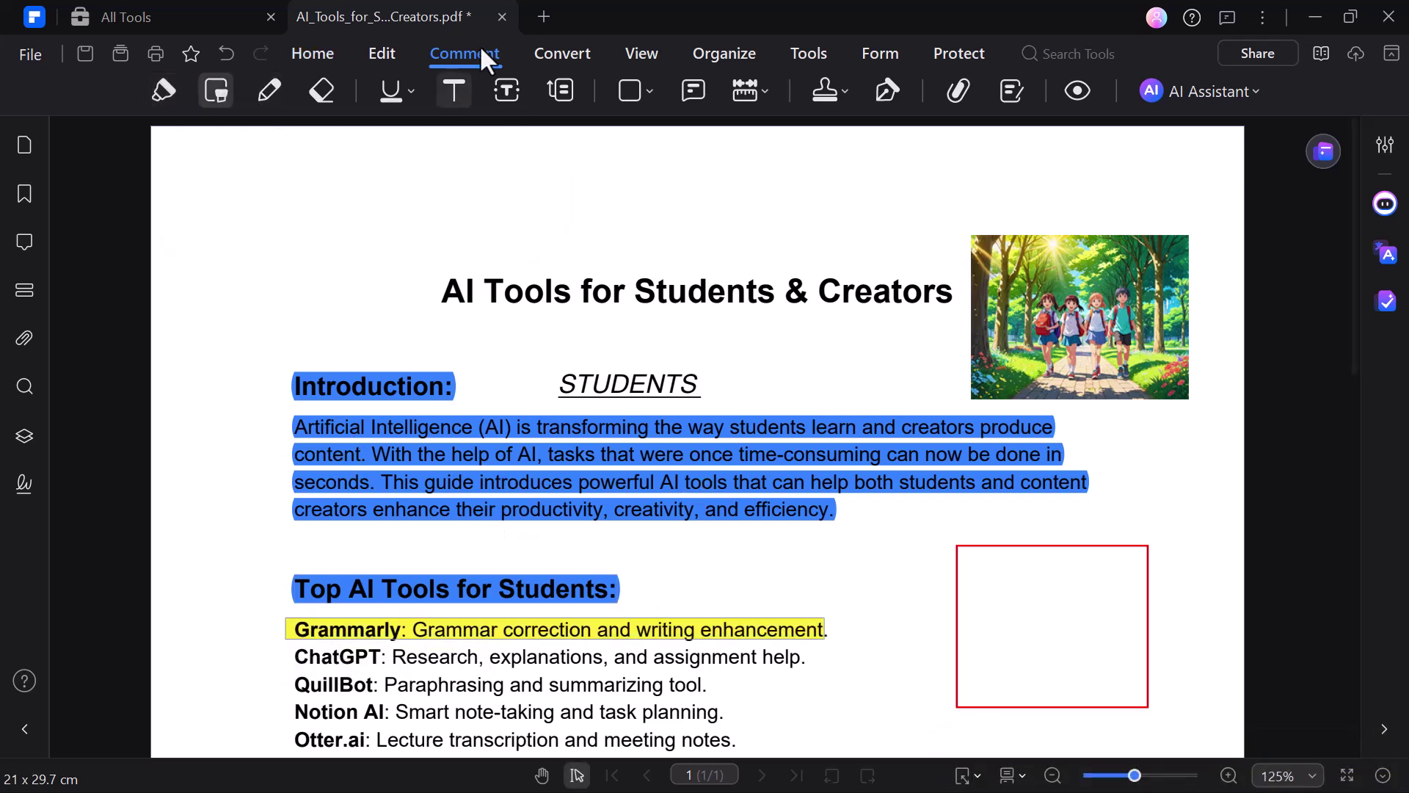
# Step: Underline the start of the ChatGPT line in red
pyautogui.click(269, 89)
pyautogui.click(322, 90)
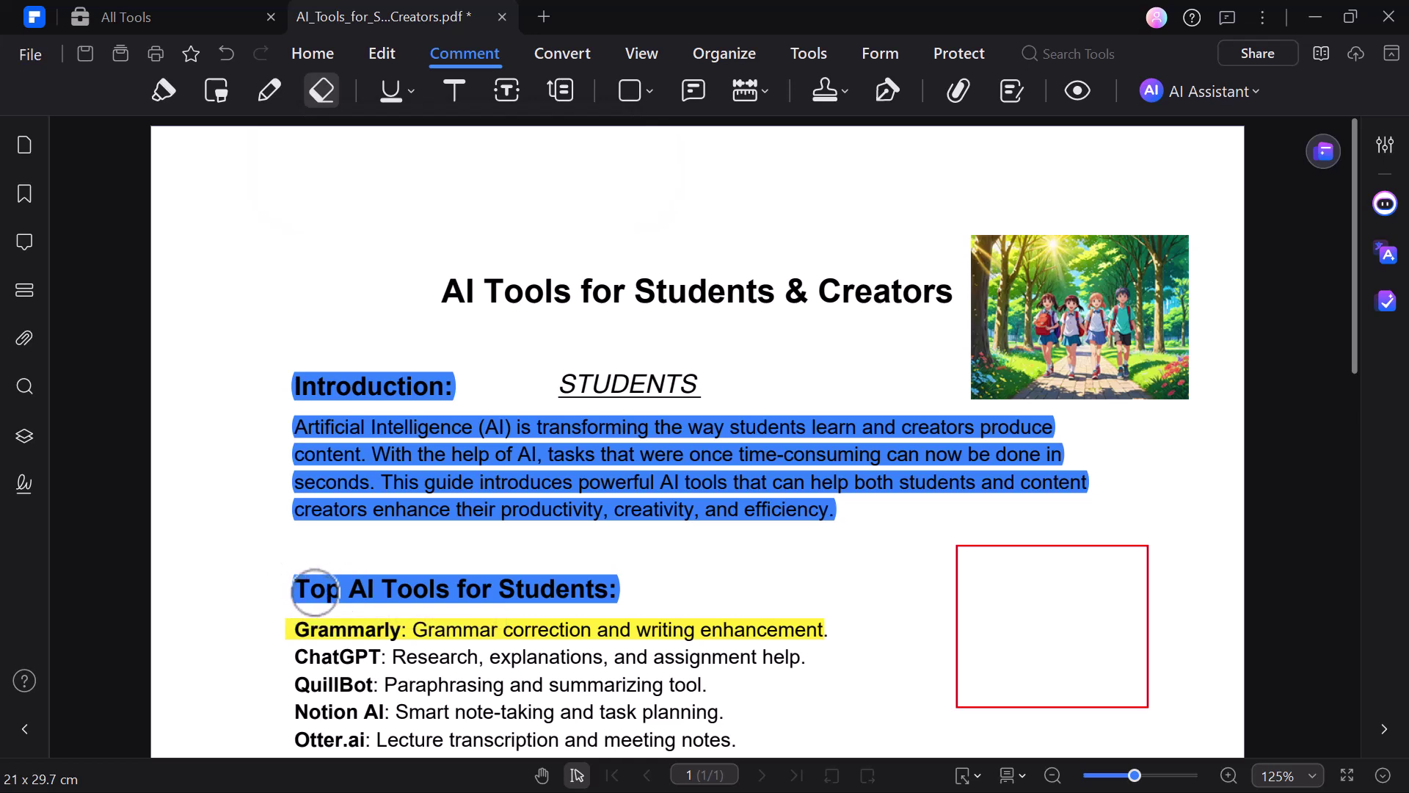
pyautogui.doubleClick(456, 661)
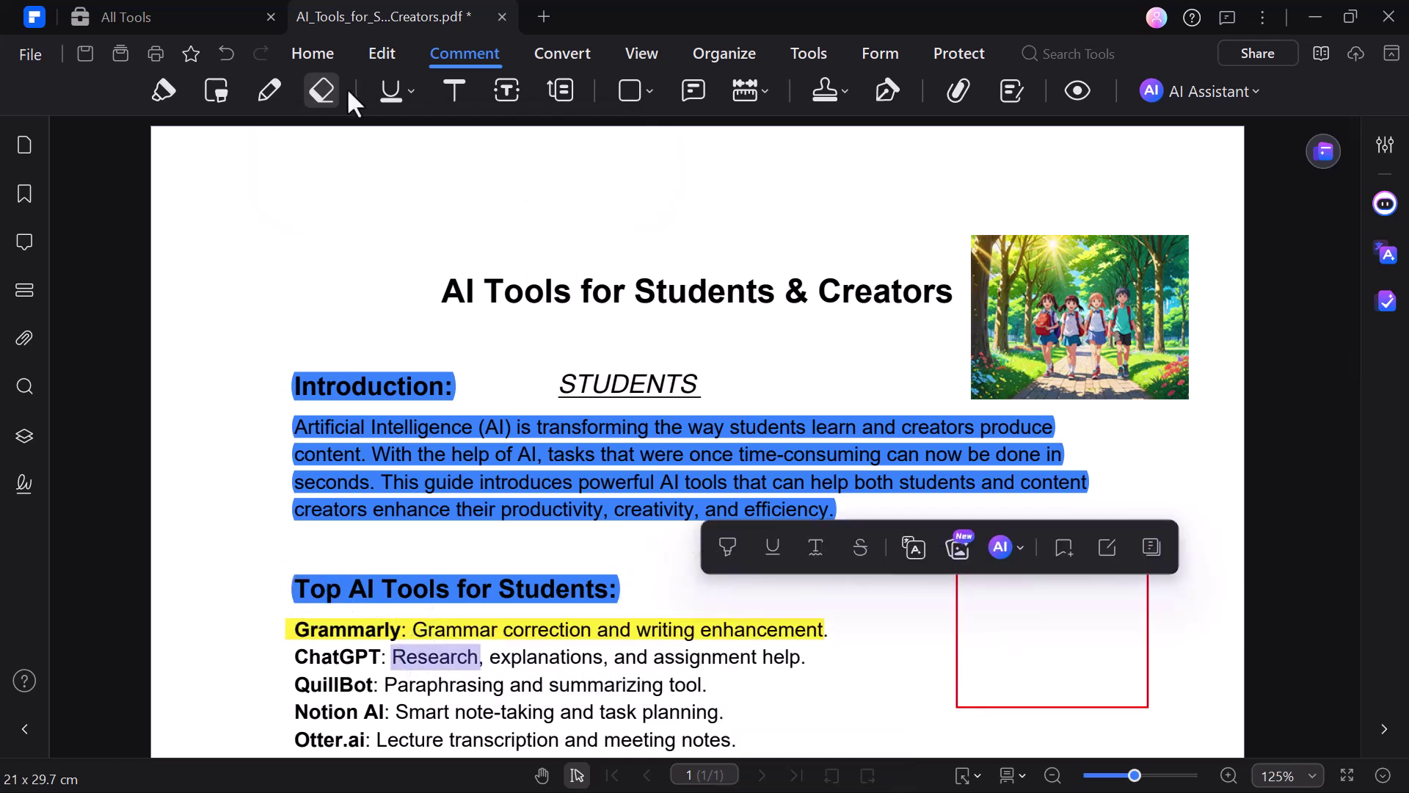
pyautogui.click(391, 90)
pyautogui.moveTo(301, 655); pyautogui.dragTo(420, 666)
pyautogui.click(455, 90)
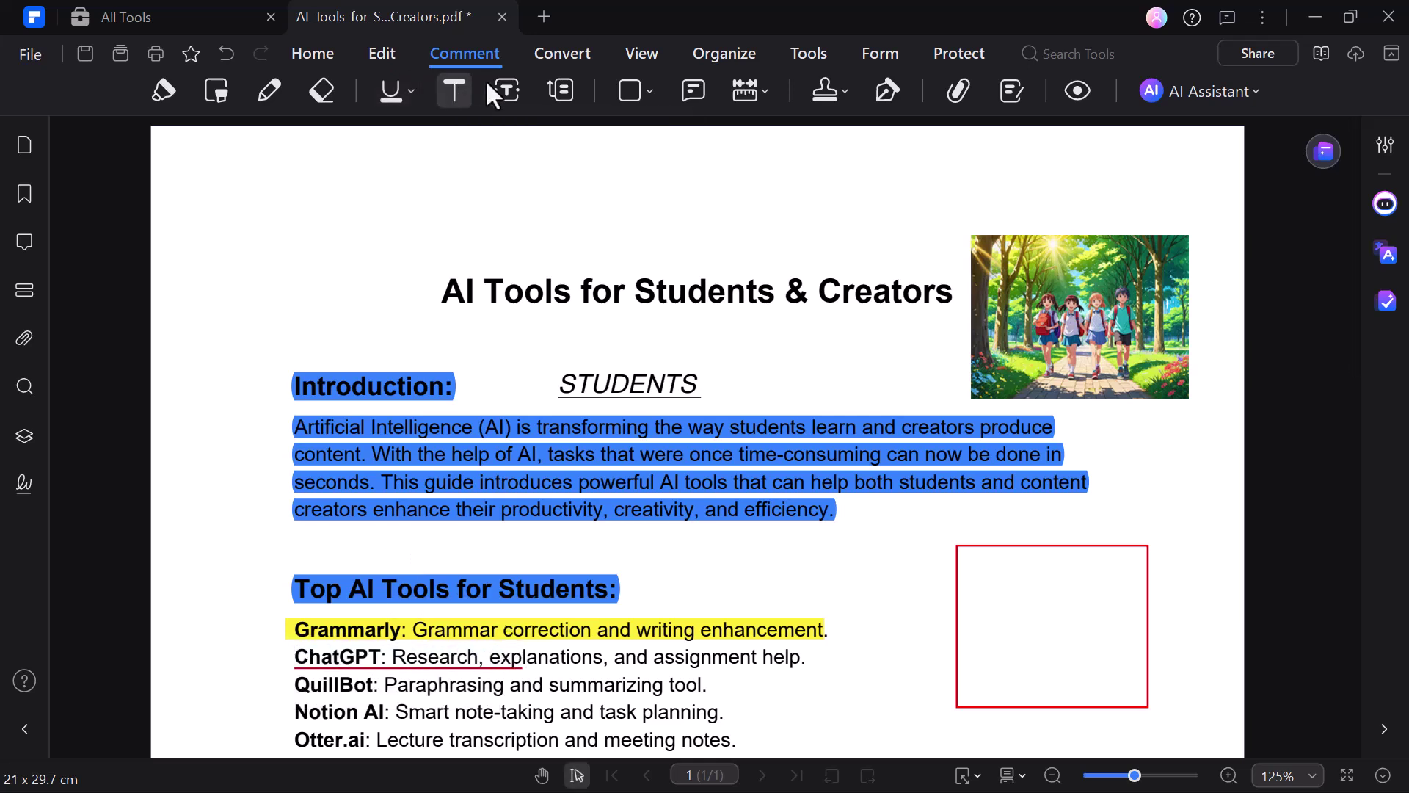
# Step: Place a FINAL stamp beside the creators list
pyautogui.click(825, 90)
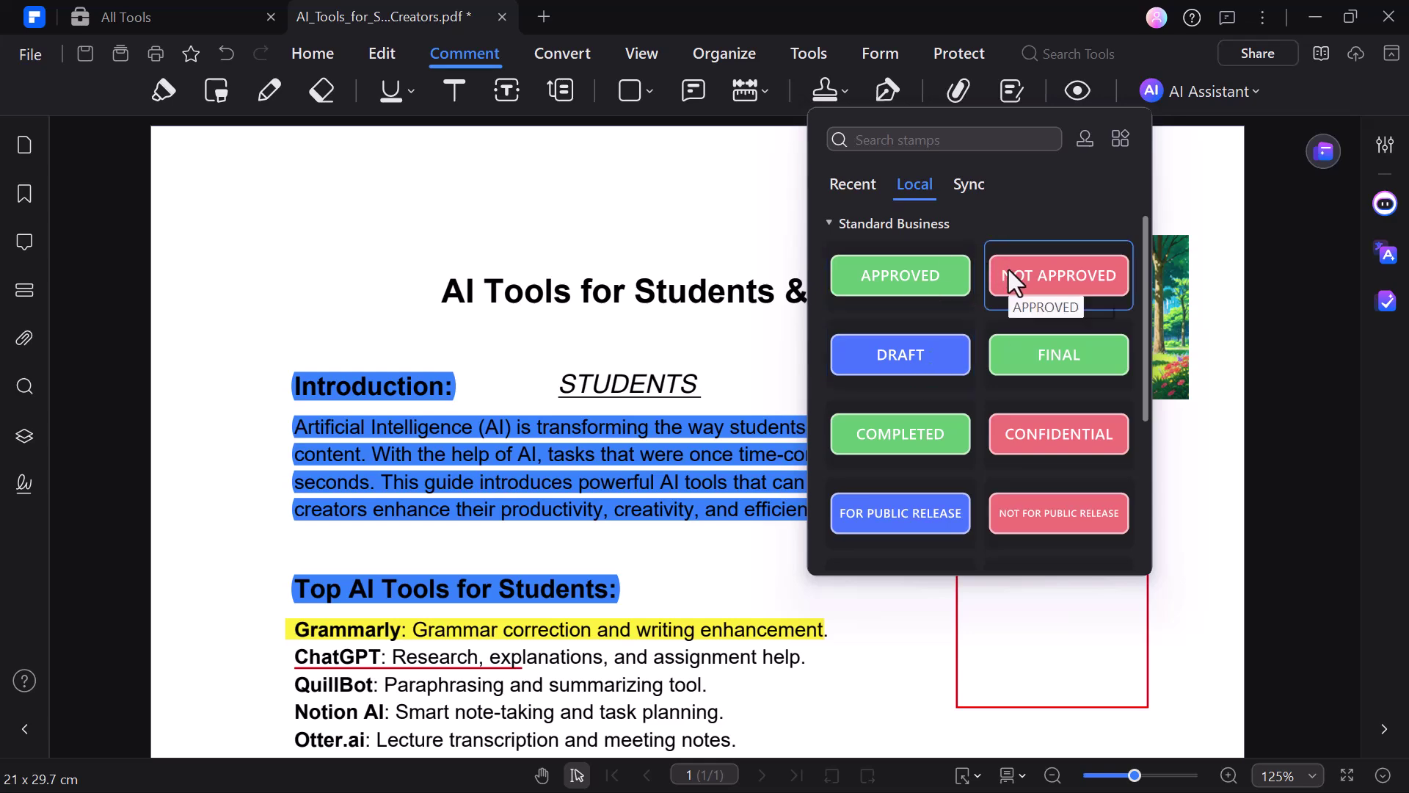
pyautogui.click(1032, 359)
pyautogui.scroll(-3, 910, 640)
pyautogui.scroll(-2, 911, 639)
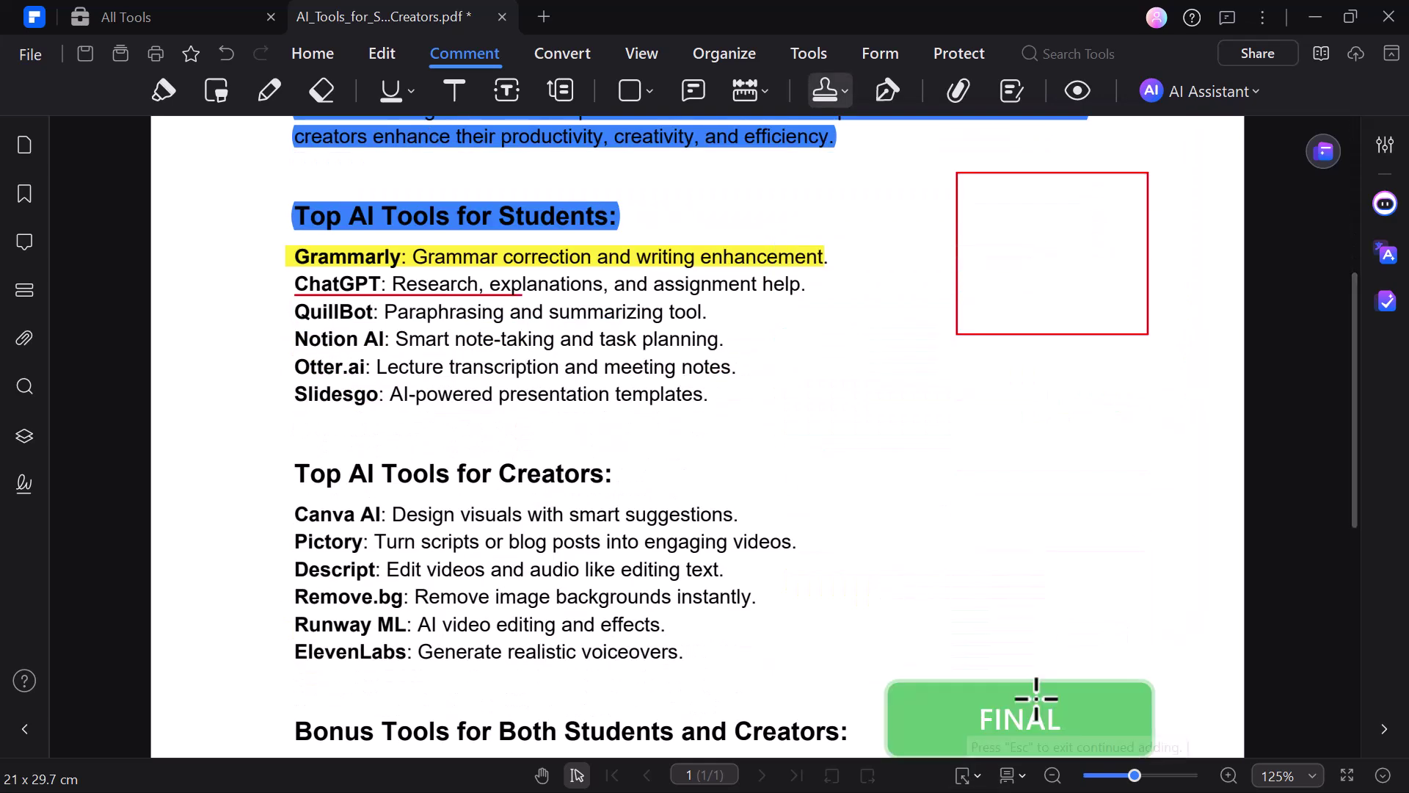
pyautogui.click(1013, 659)
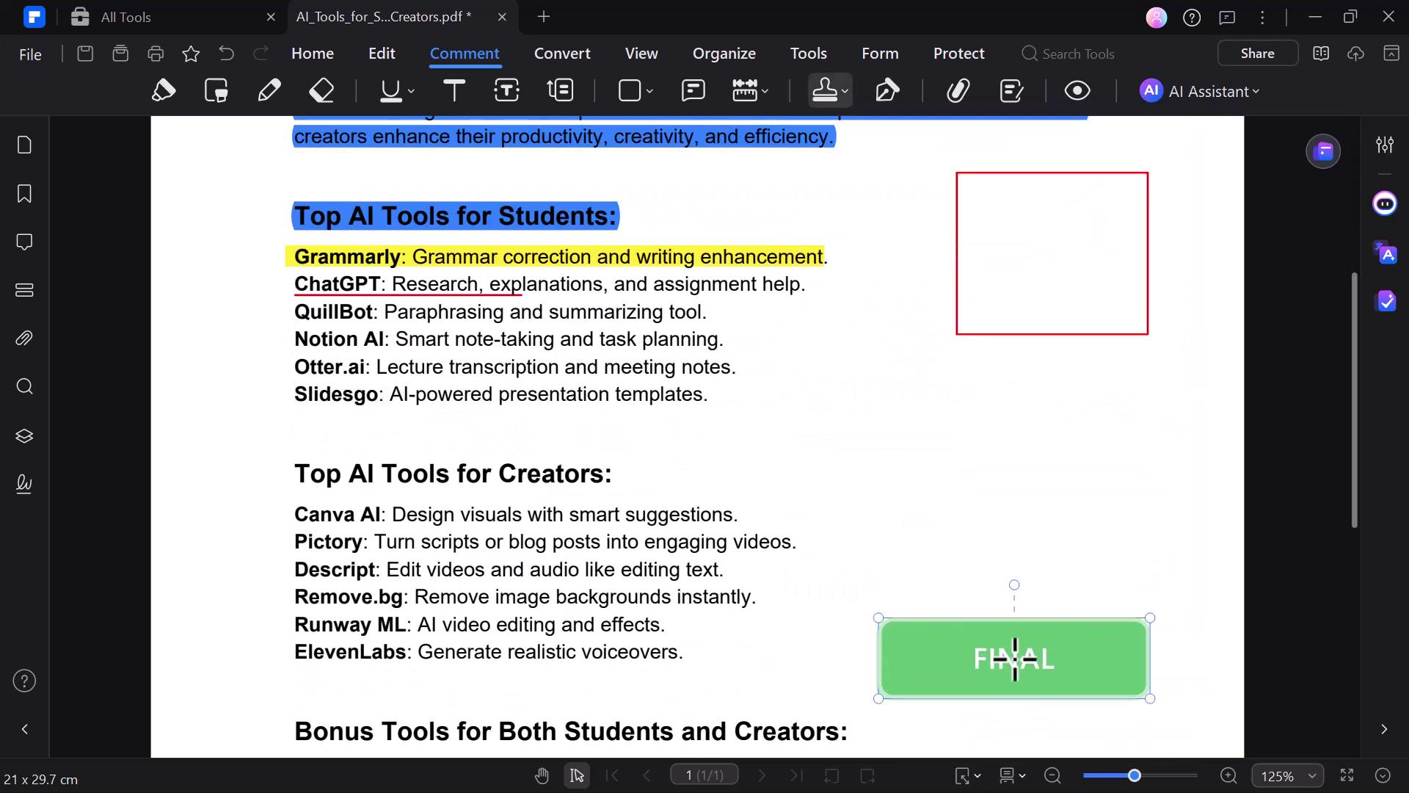
pyautogui.click(554, 55)
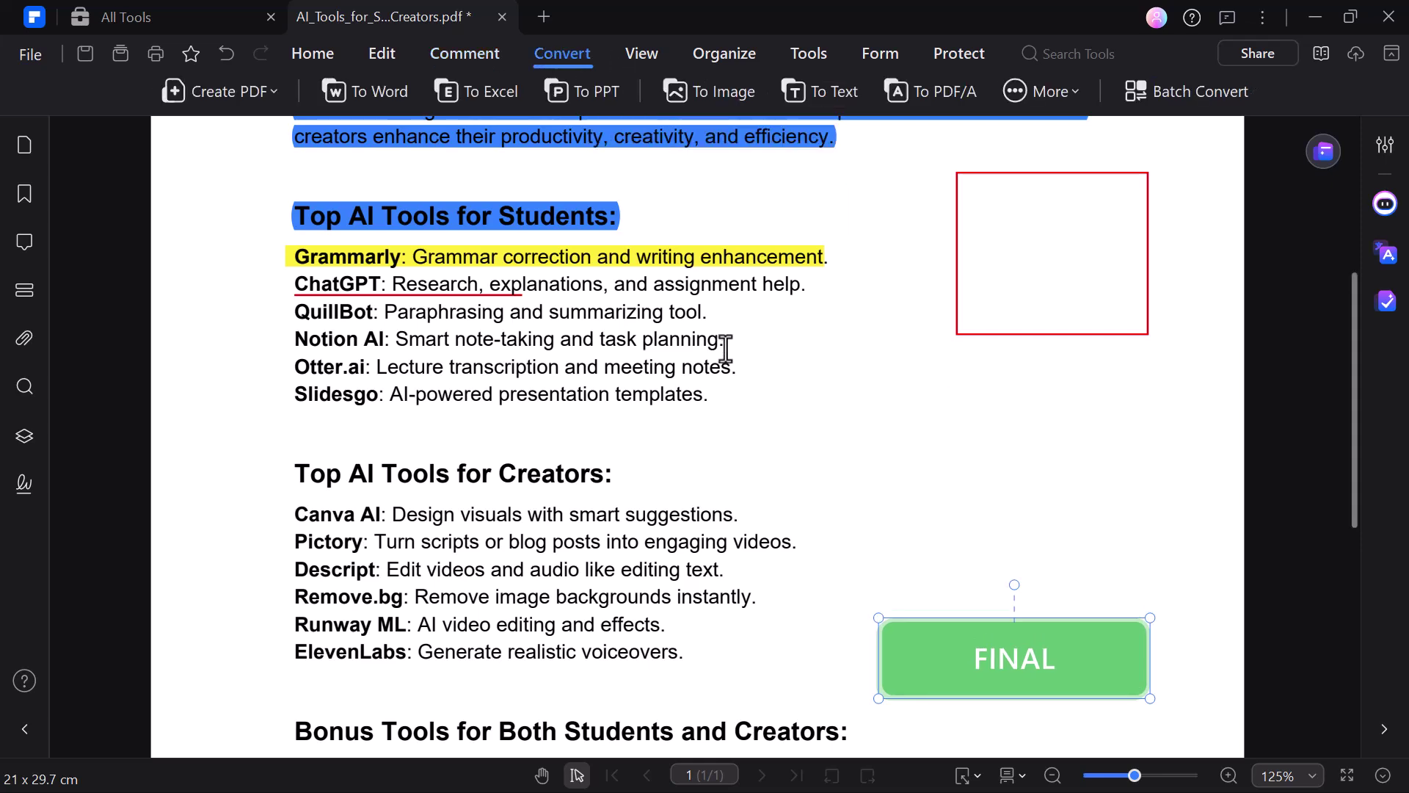
# Step: Save the edited PDF, convert it to AI_Tools_for_Students_and_Creators.docx, and open the Word file
pyautogui.scroll(5, 725, 348)
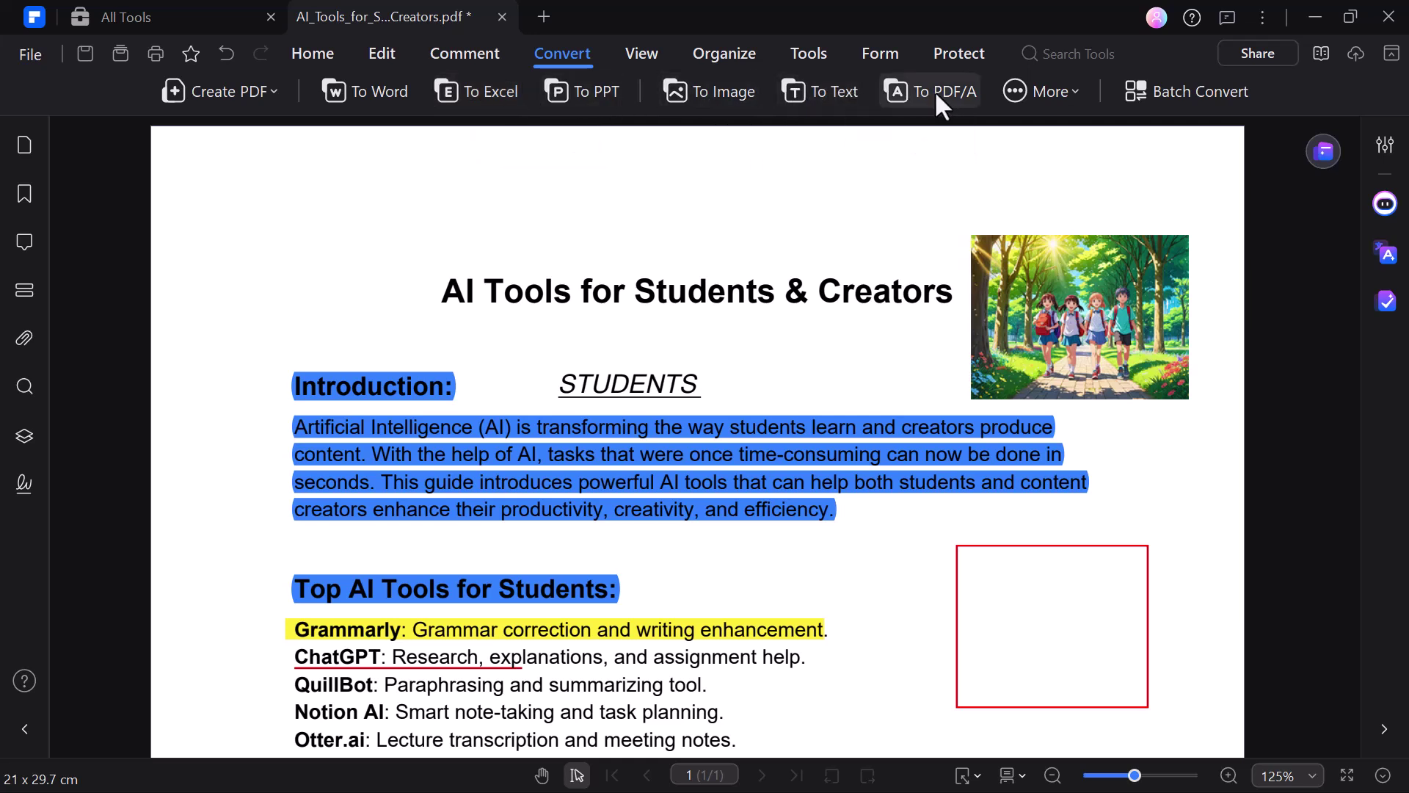
pyautogui.click(374, 97)
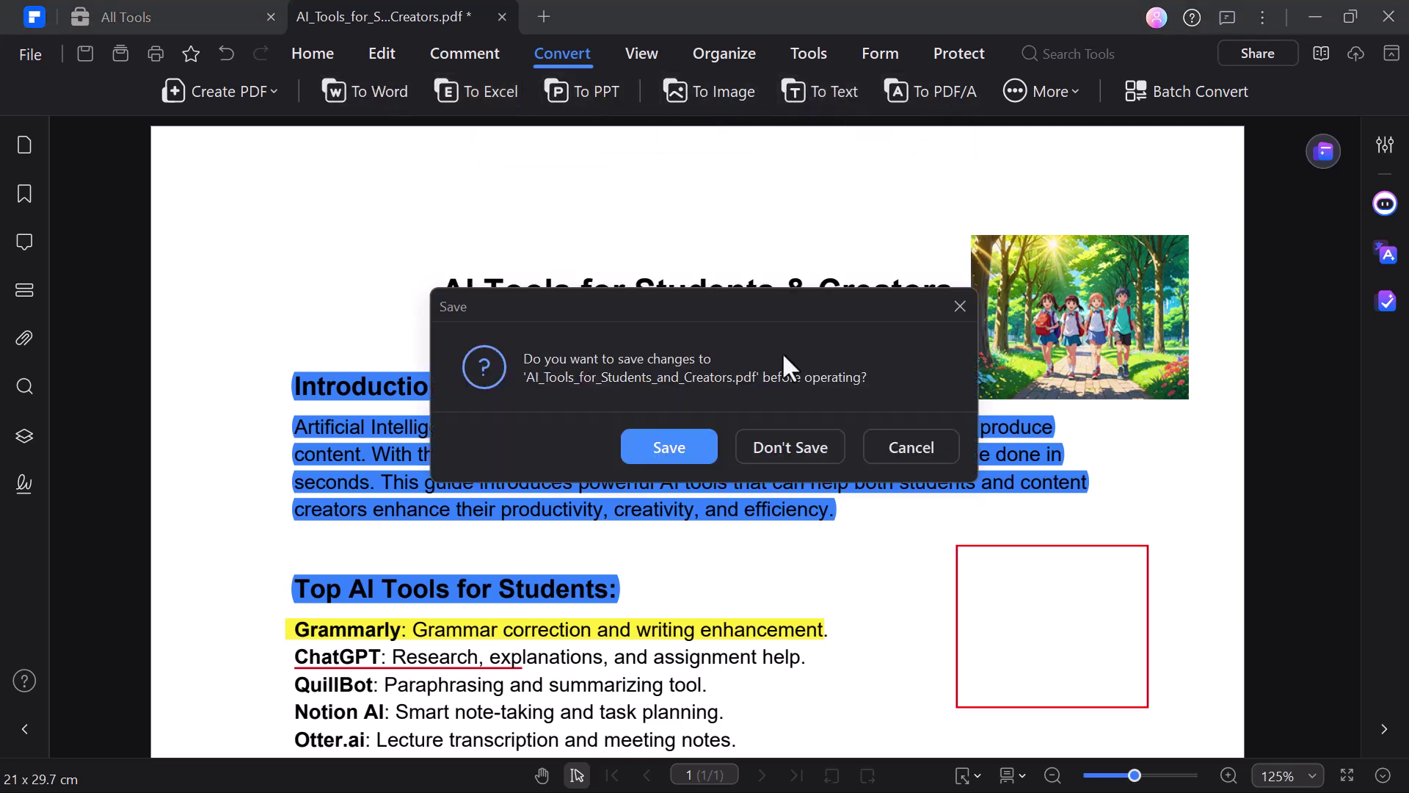
pyautogui.click(668, 449)
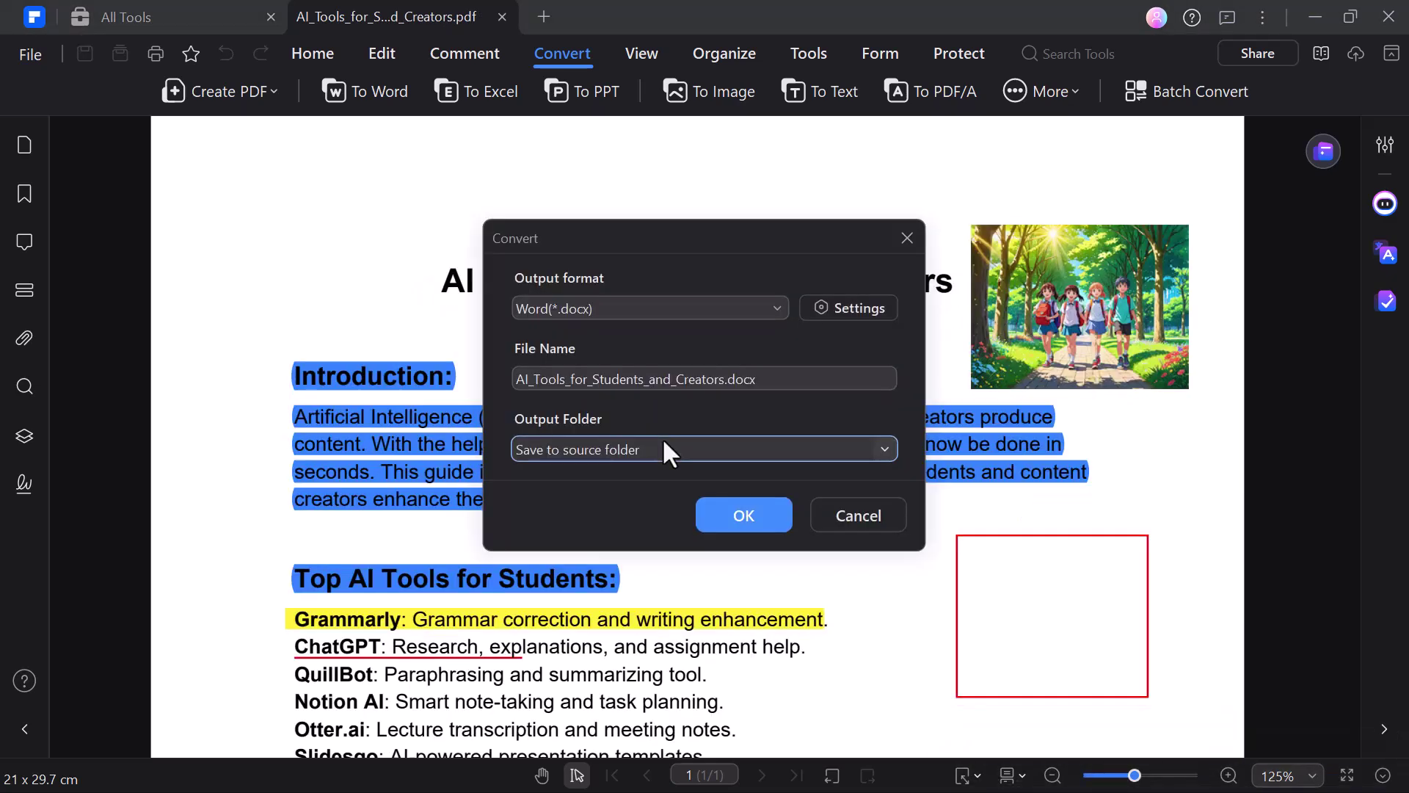
pyautogui.click(738, 518)
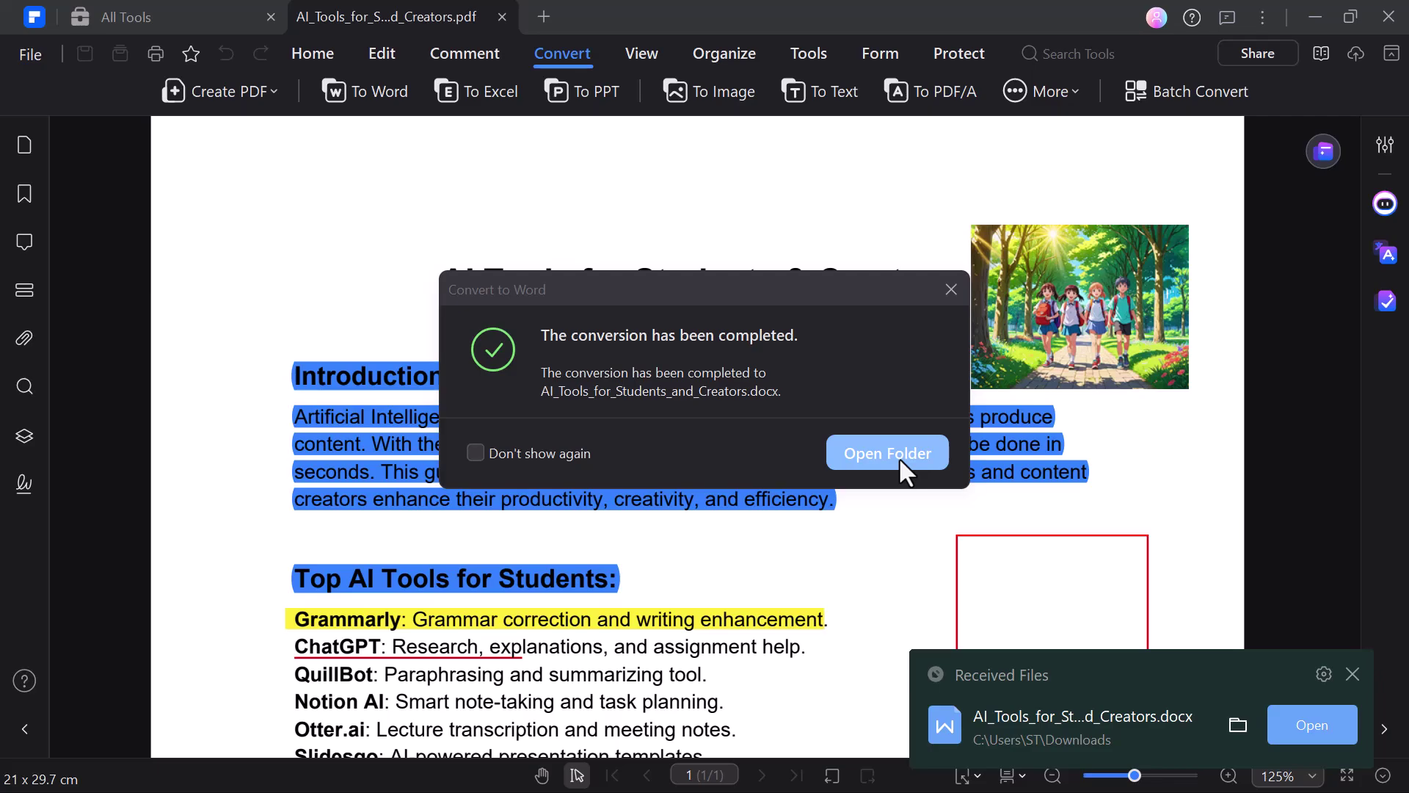
pyautogui.click(1297, 733)
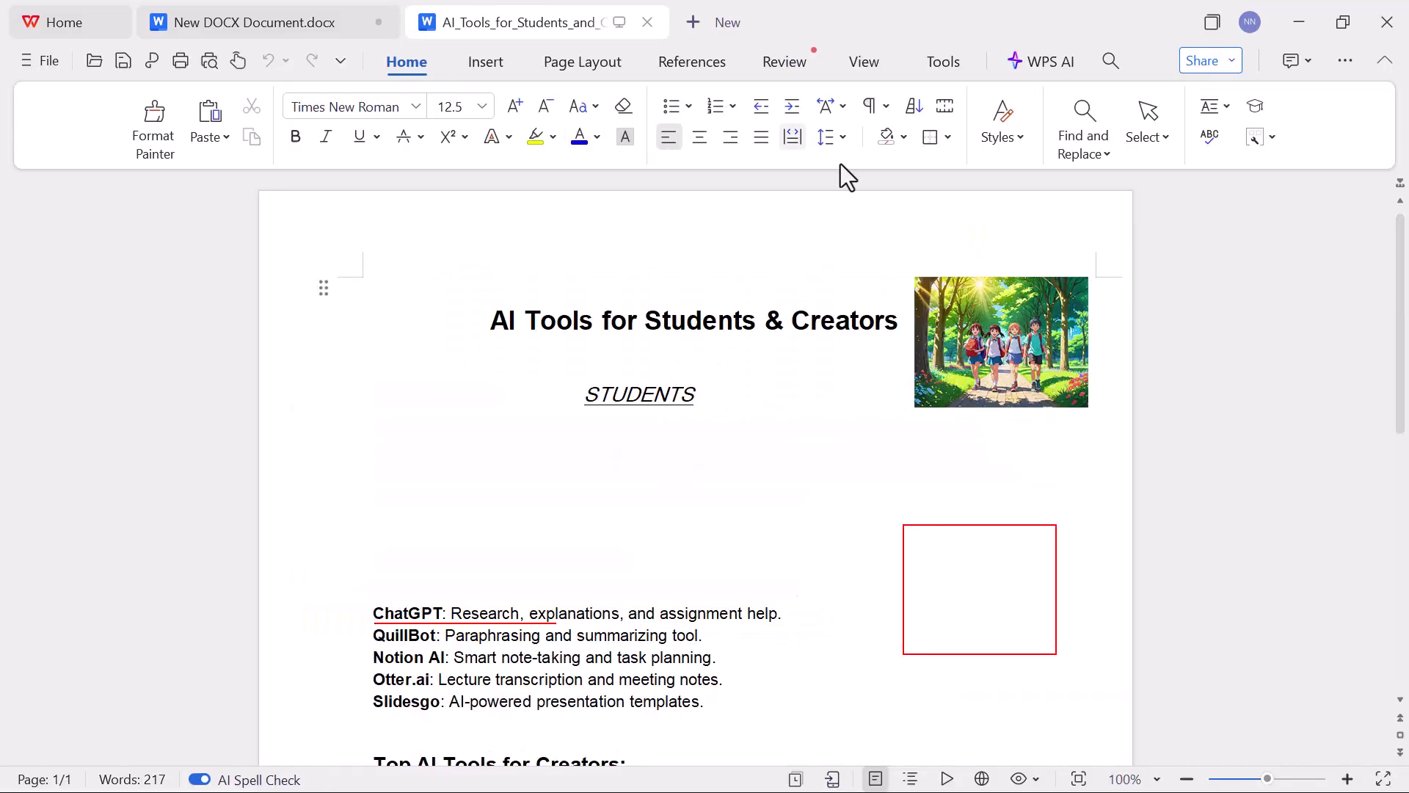
pyautogui.scroll(-10, 881, 466)
pyautogui.scroll(10, 881, 466)
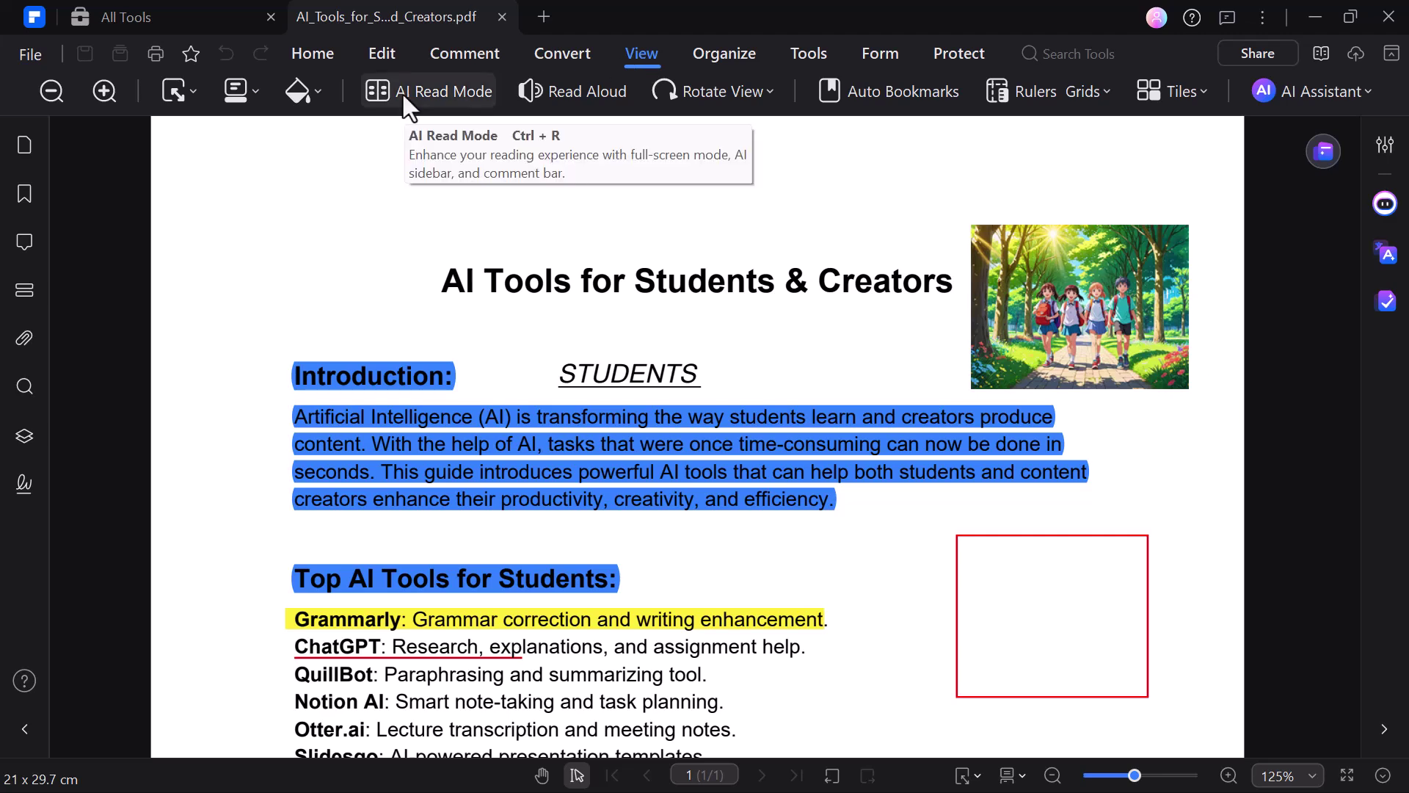
# Step: View the PDF in AI Read Mode, then exit the full-screen reader
pyautogui.click(402, 91)
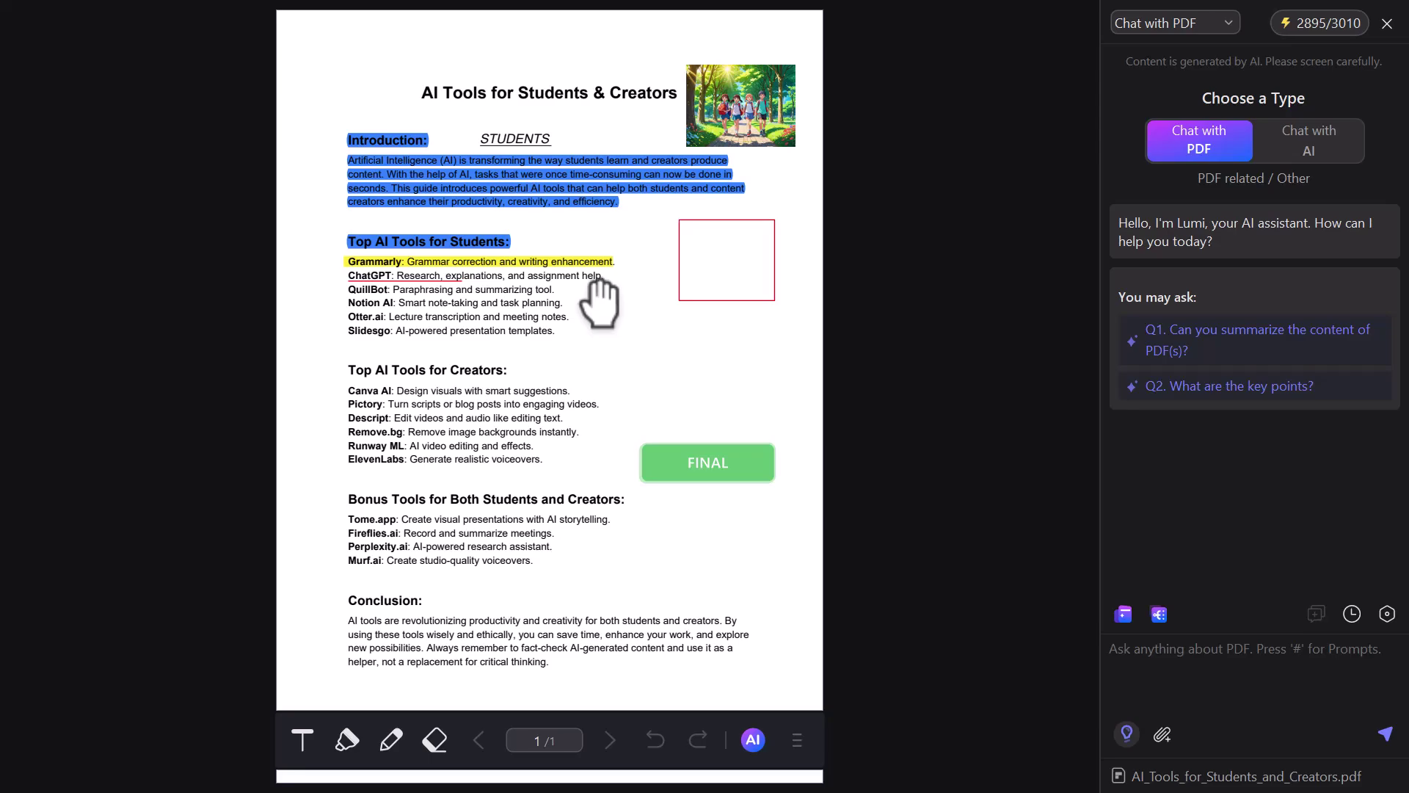
pyautogui.scroll(2, 629, 245)
pyautogui.scroll(-5, 638, 245)
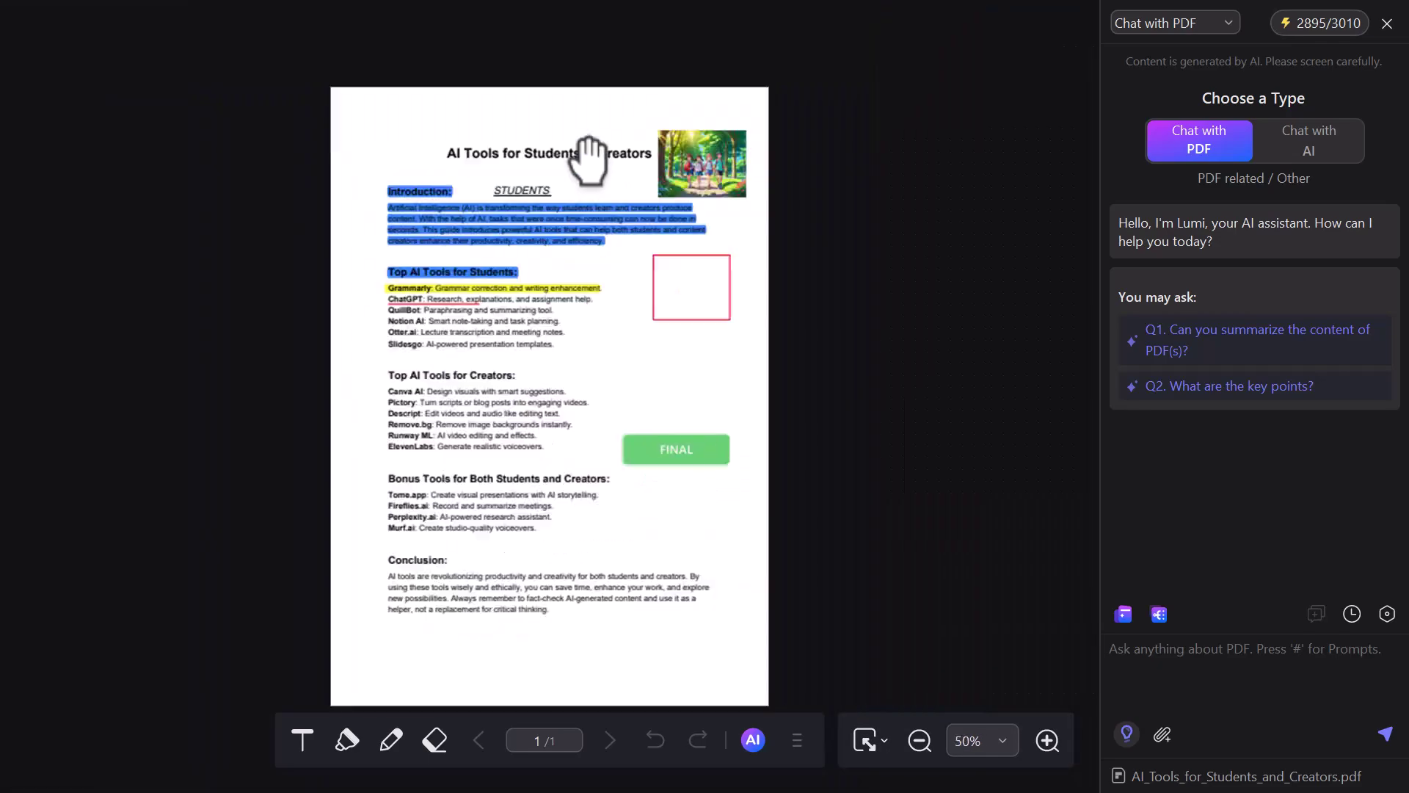
pyautogui.press('Escape')
# Step: Have the PDF read aloud, then stop the read-aloud playback
pyautogui.click(562, 94)
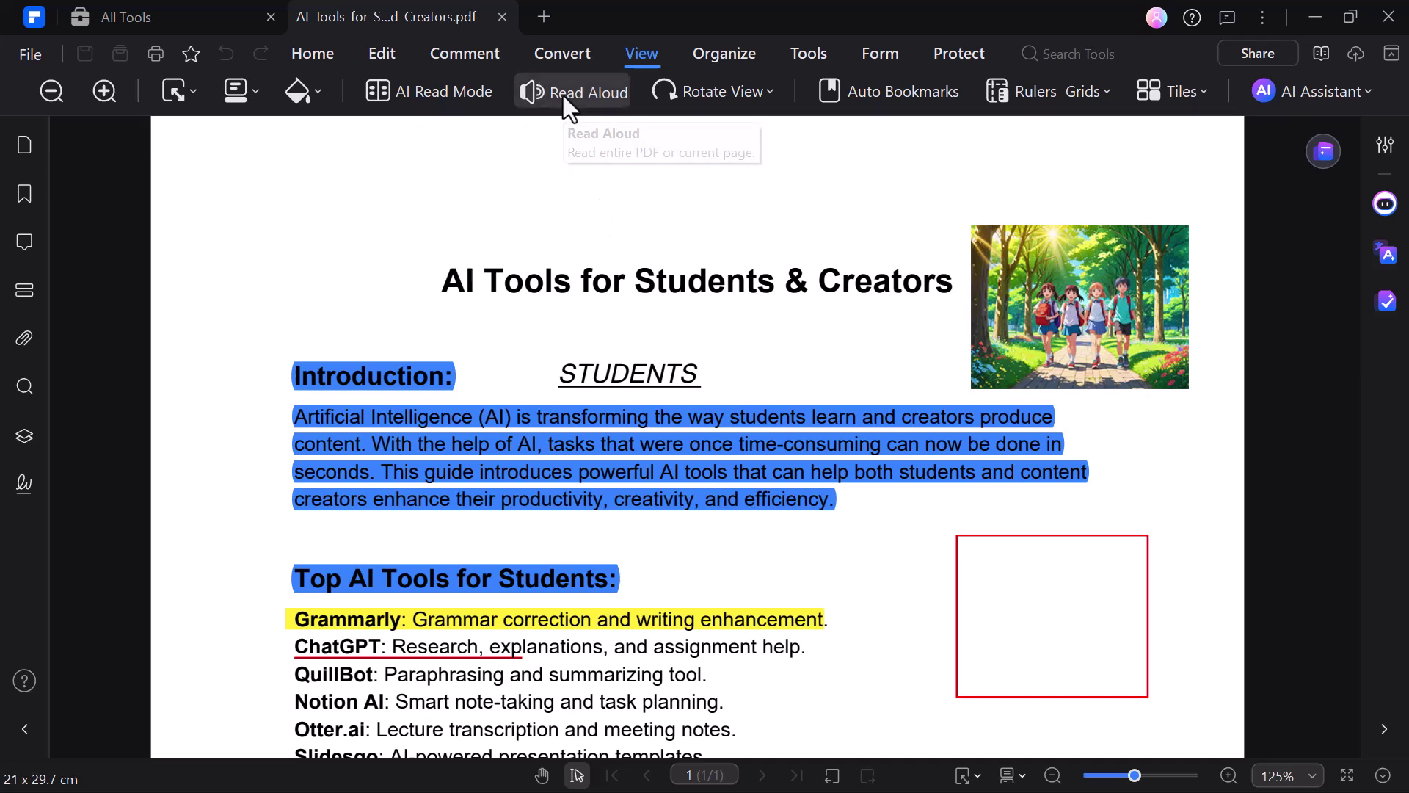
pyautogui.click(562, 94)
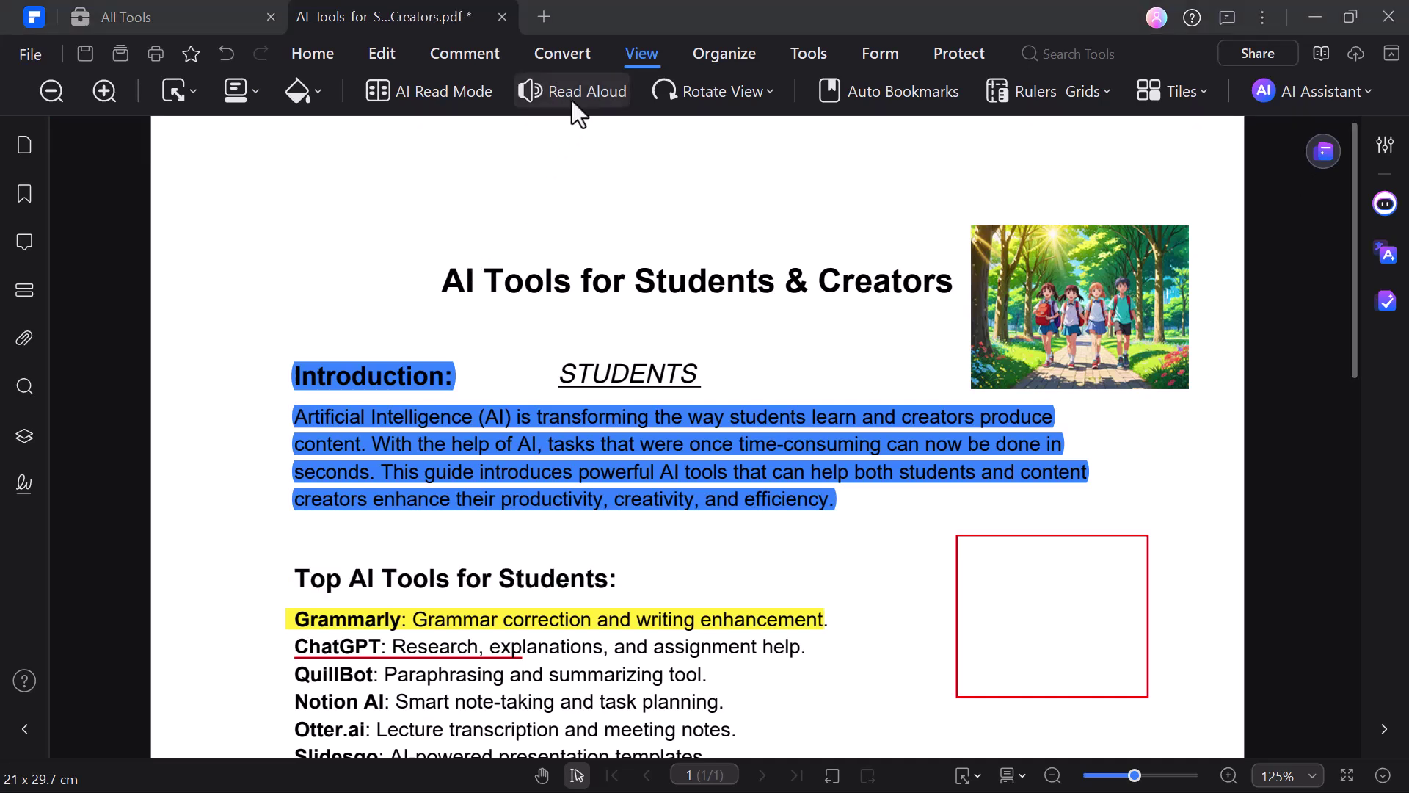
pyautogui.click(737, 57)
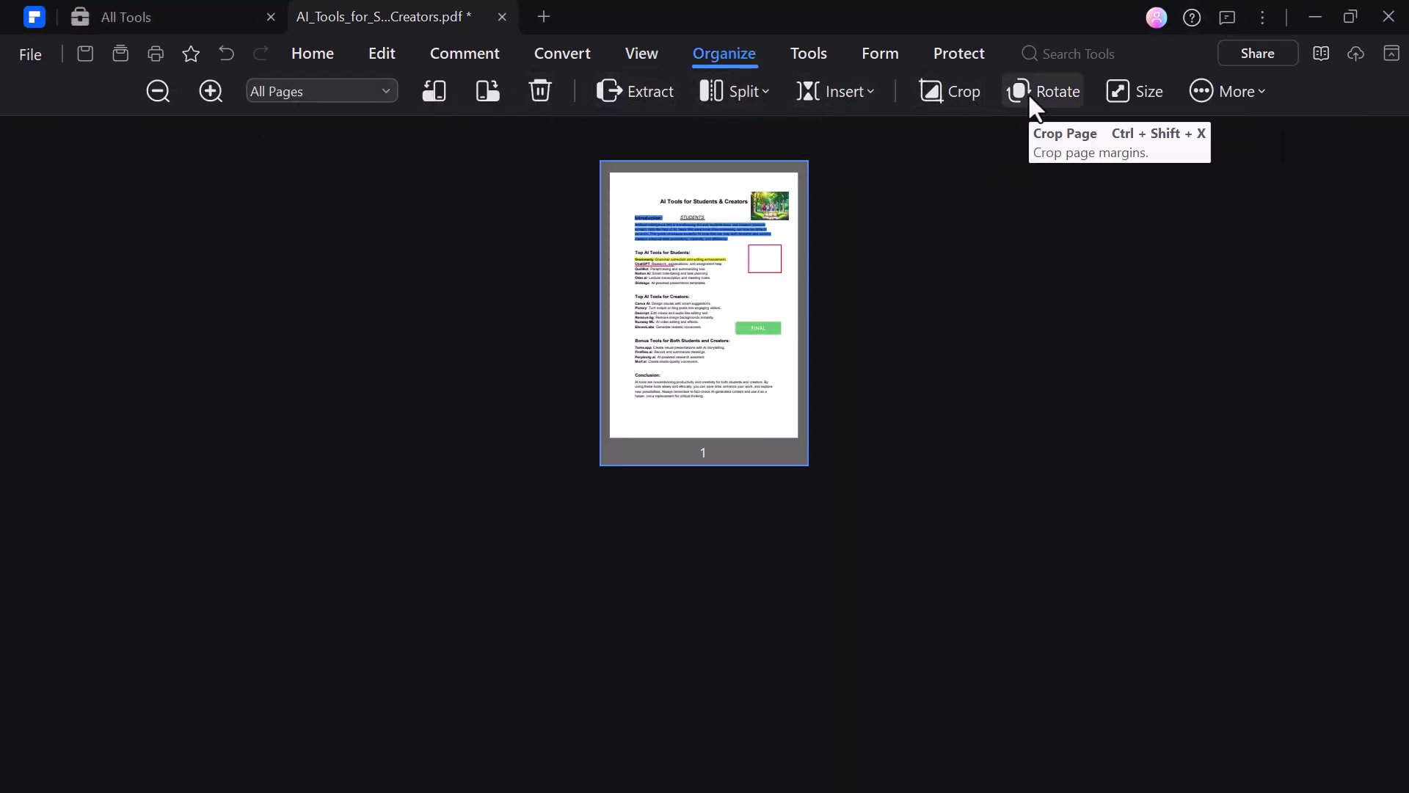
# Step: Extract all pages into a new 'Pages From AI_Tools_for_Students_and_Creators' PDF and return to the original
pyautogui.click(640, 91)
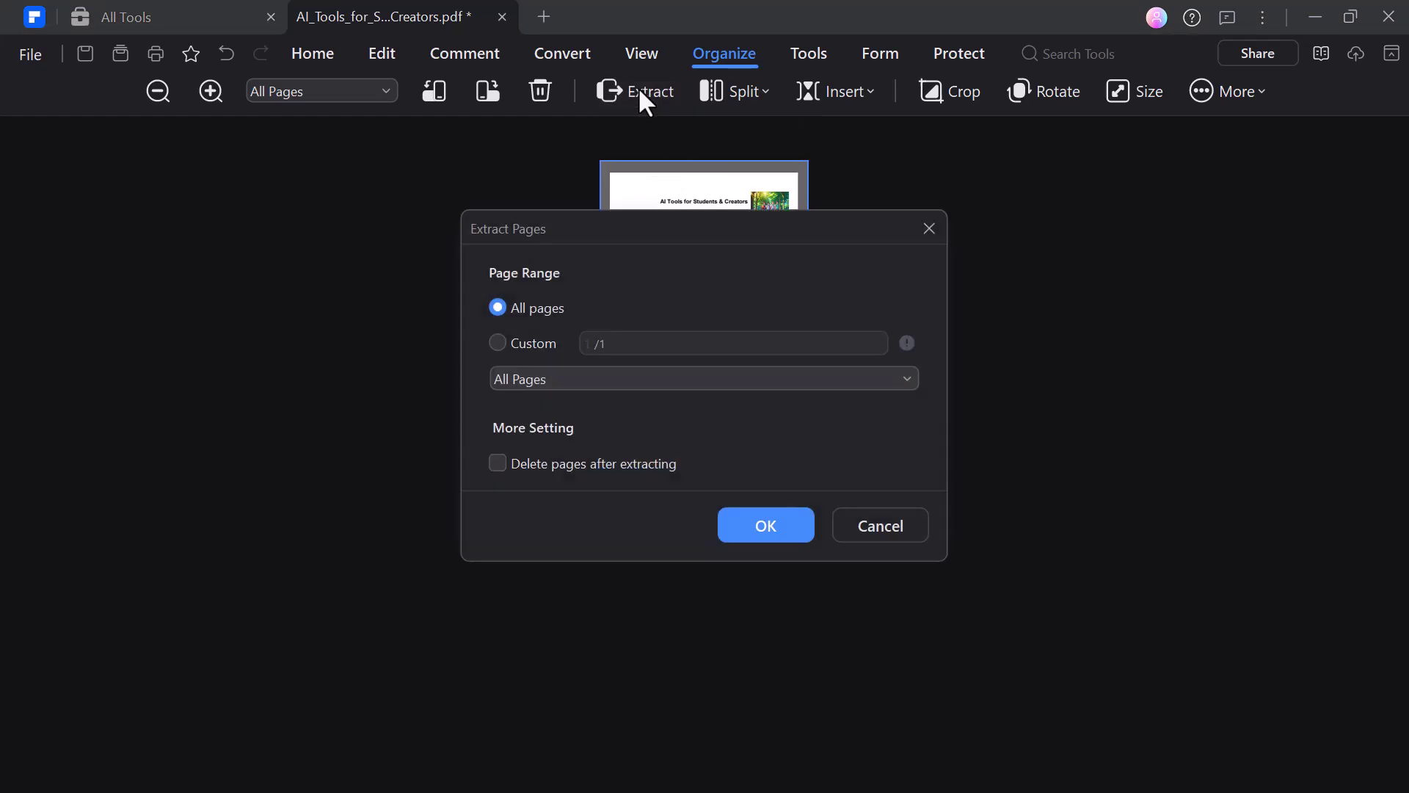
pyautogui.click(766, 525)
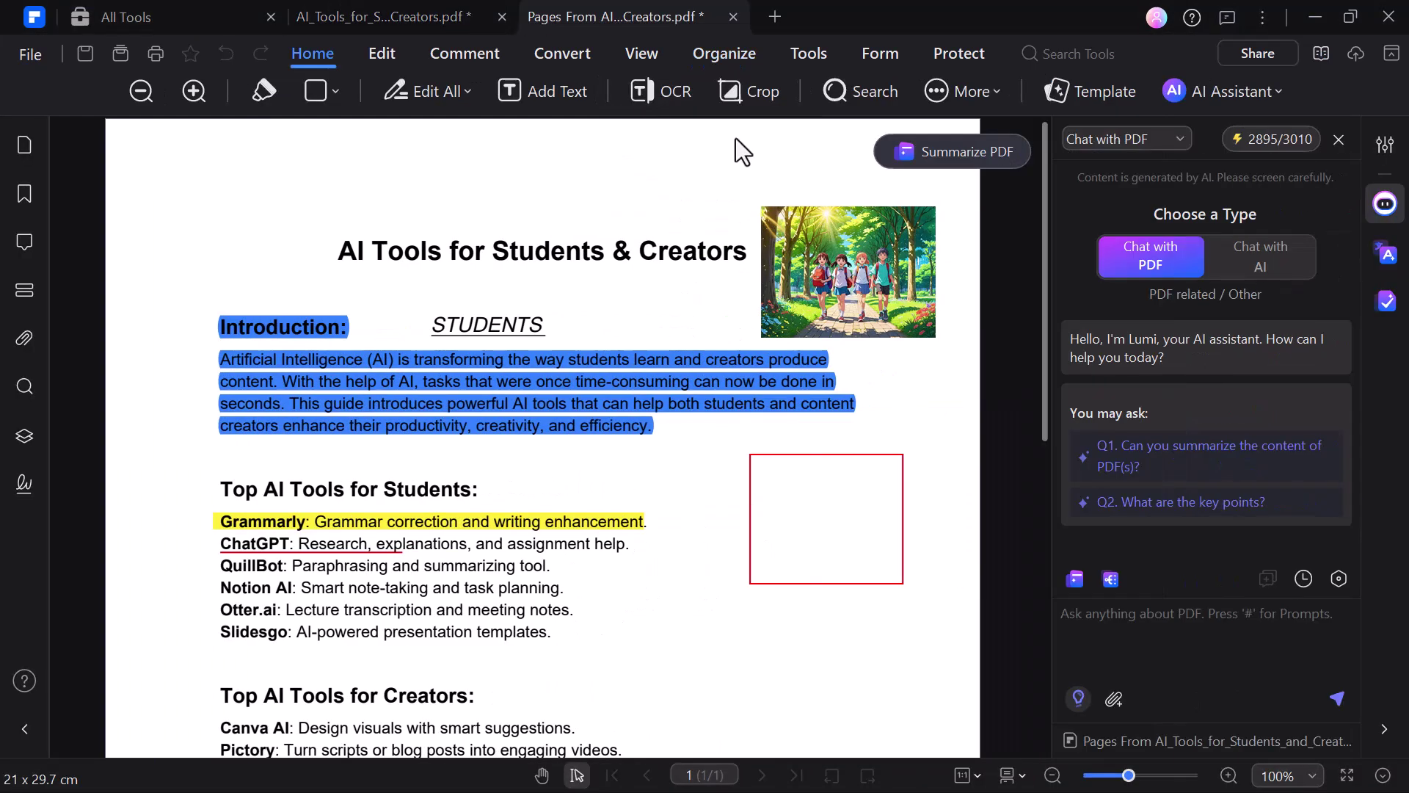
pyautogui.click(734, 91)
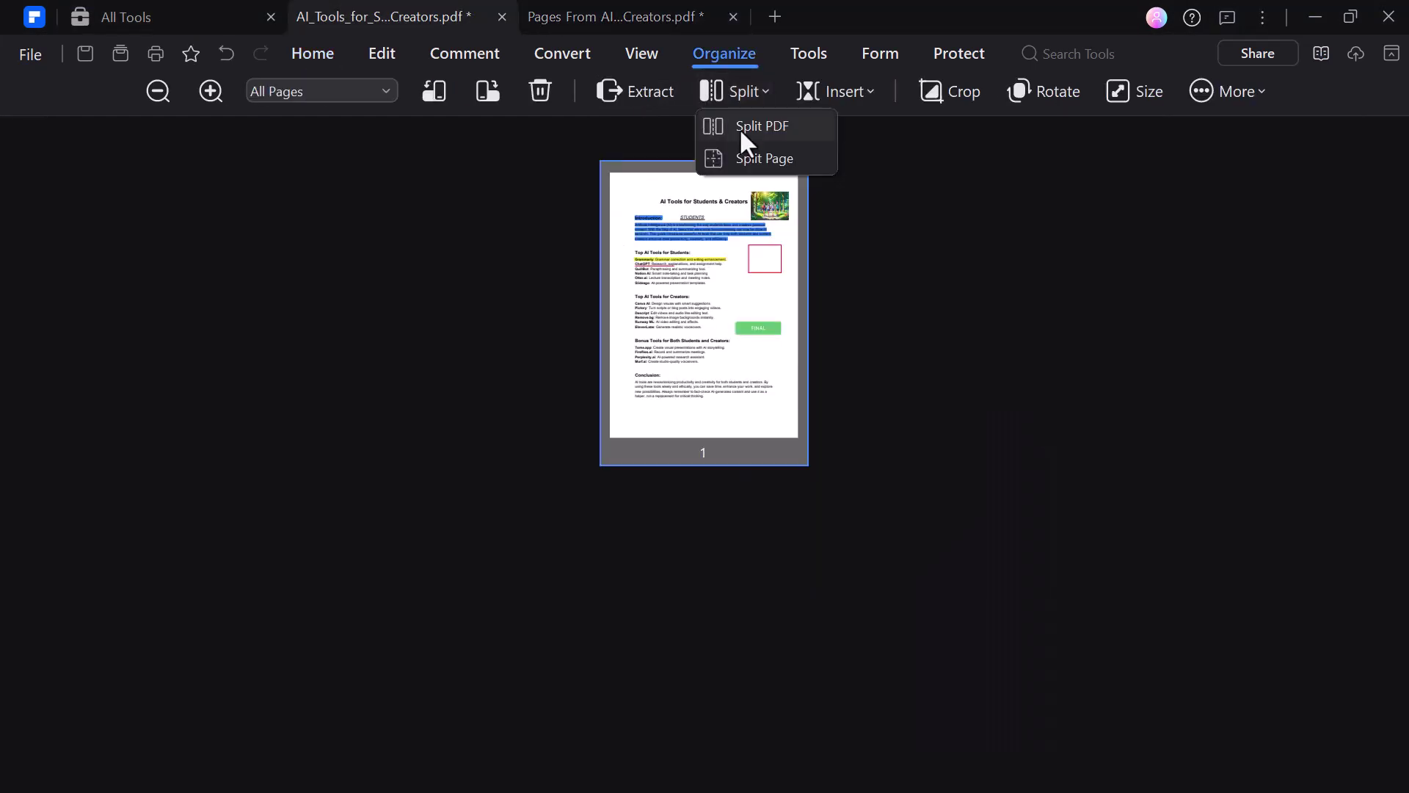
pyautogui.click(952, 91)
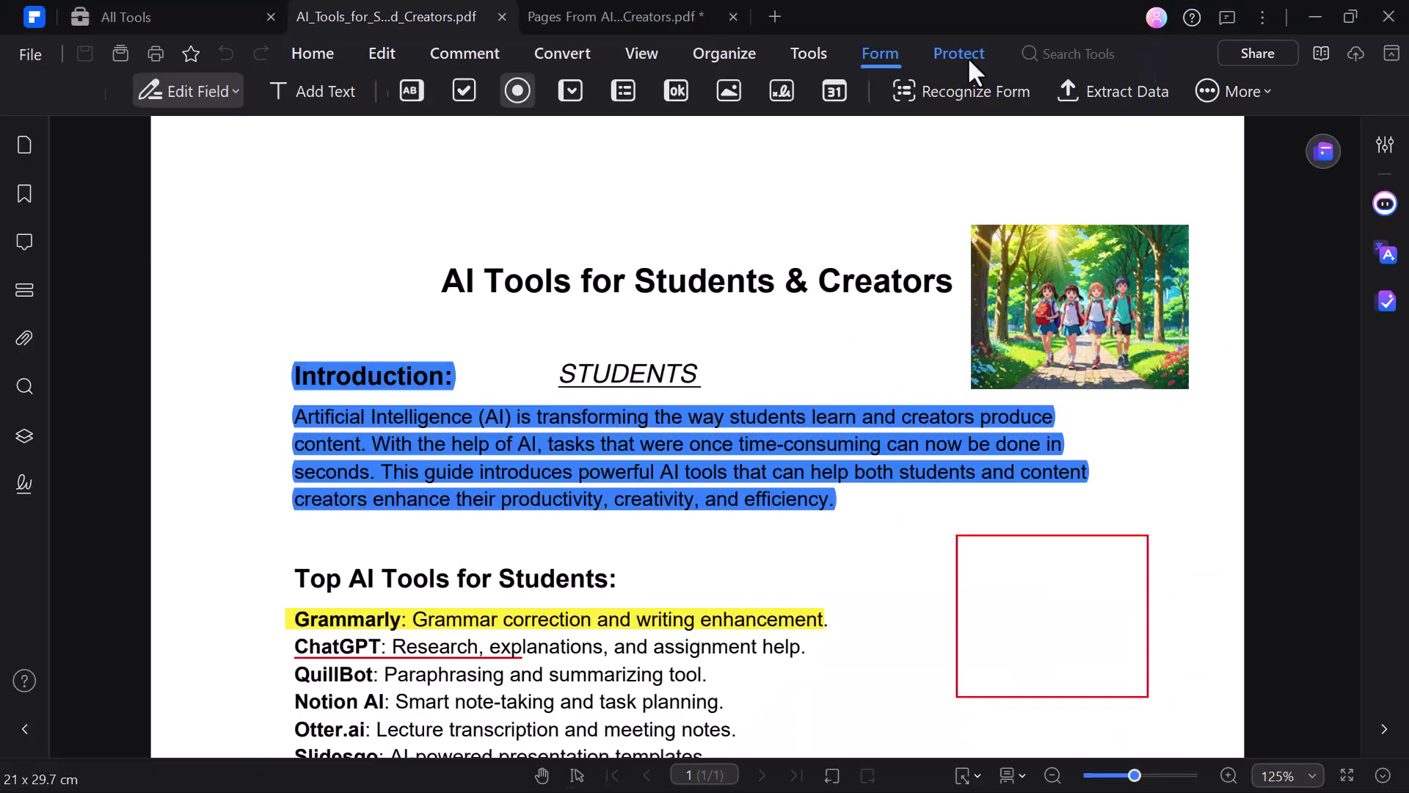
# Step: Encrypt the PDF with an open password and a permission password using 128 bit AES
pyautogui.click(968, 56)
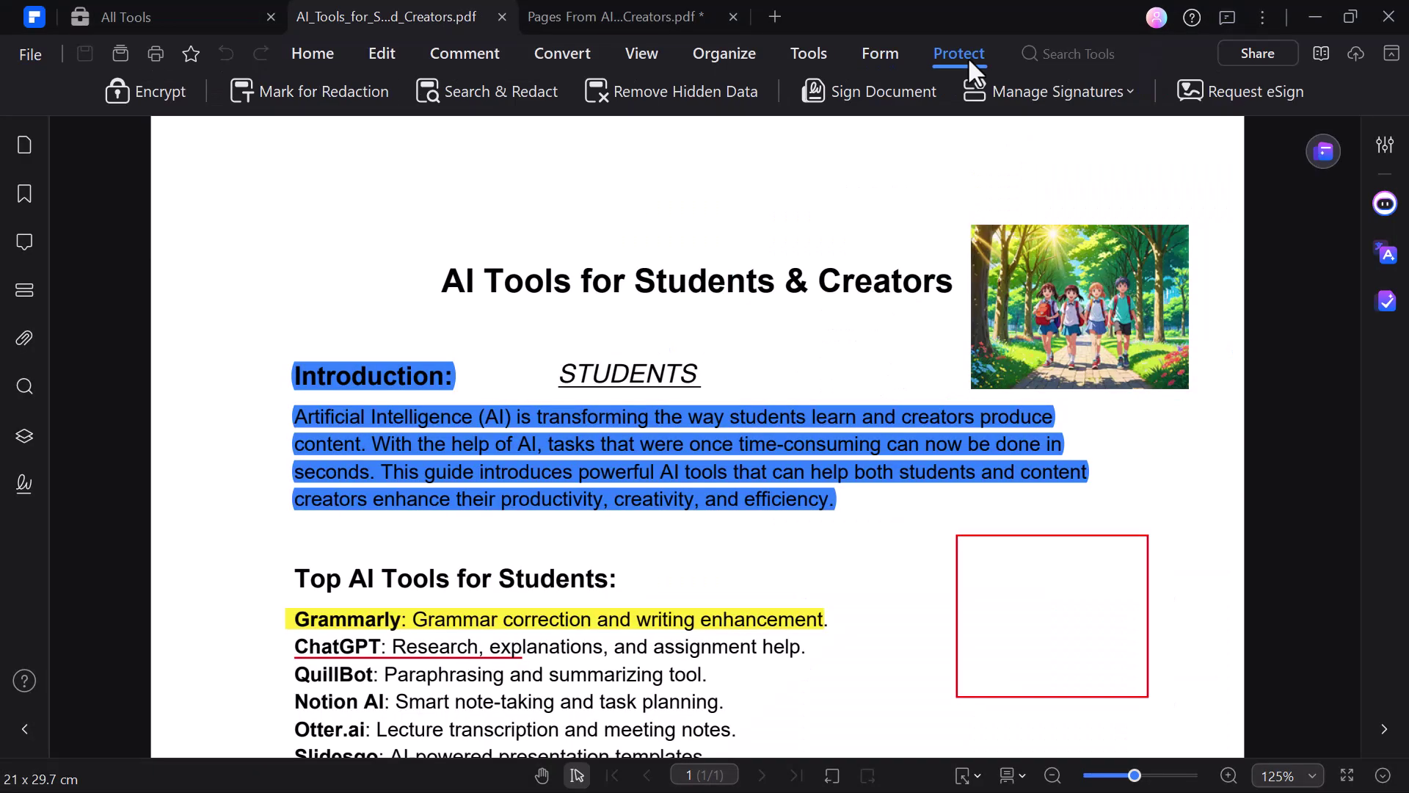
pyautogui.click(153, 94)
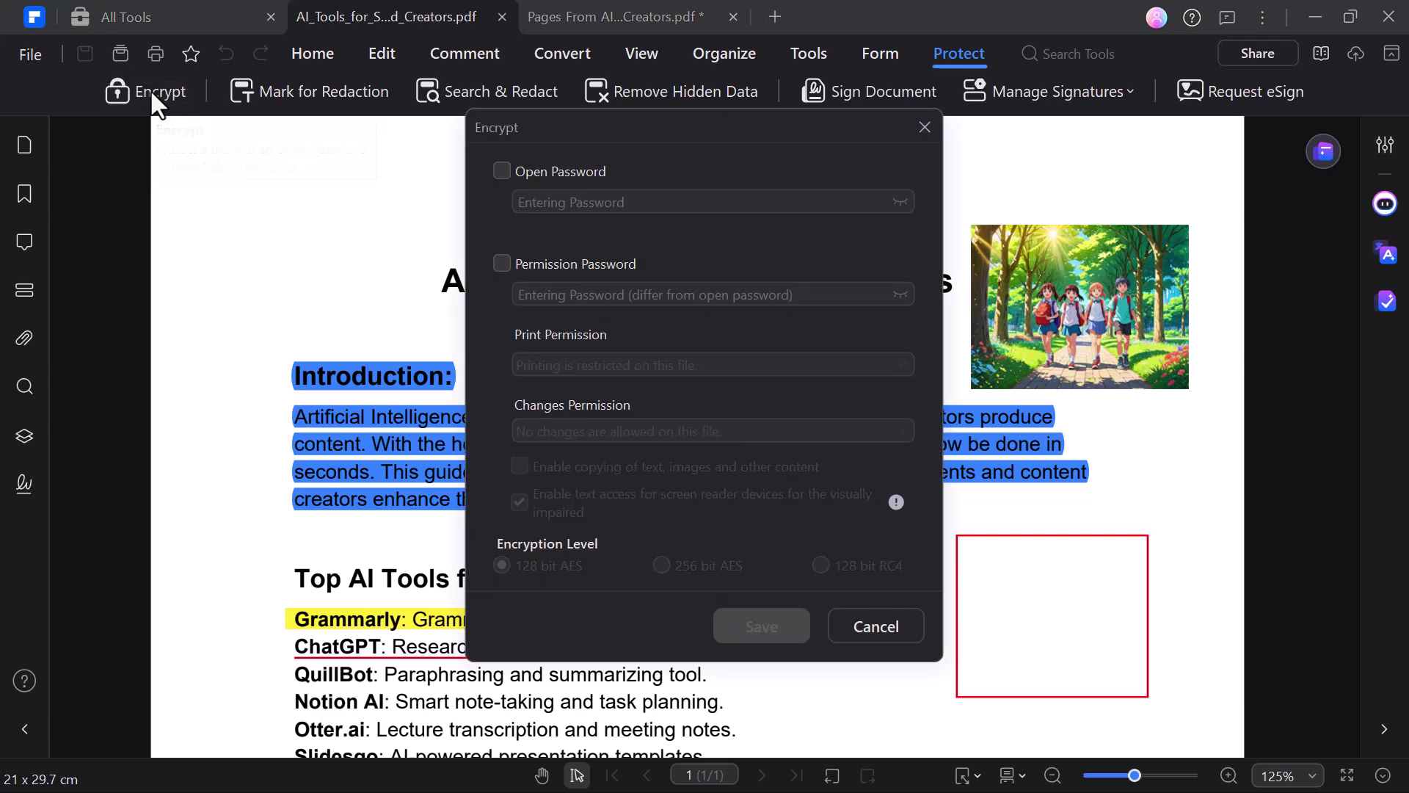
pyautogui.click(501, 170)
pyautogui.write('123')
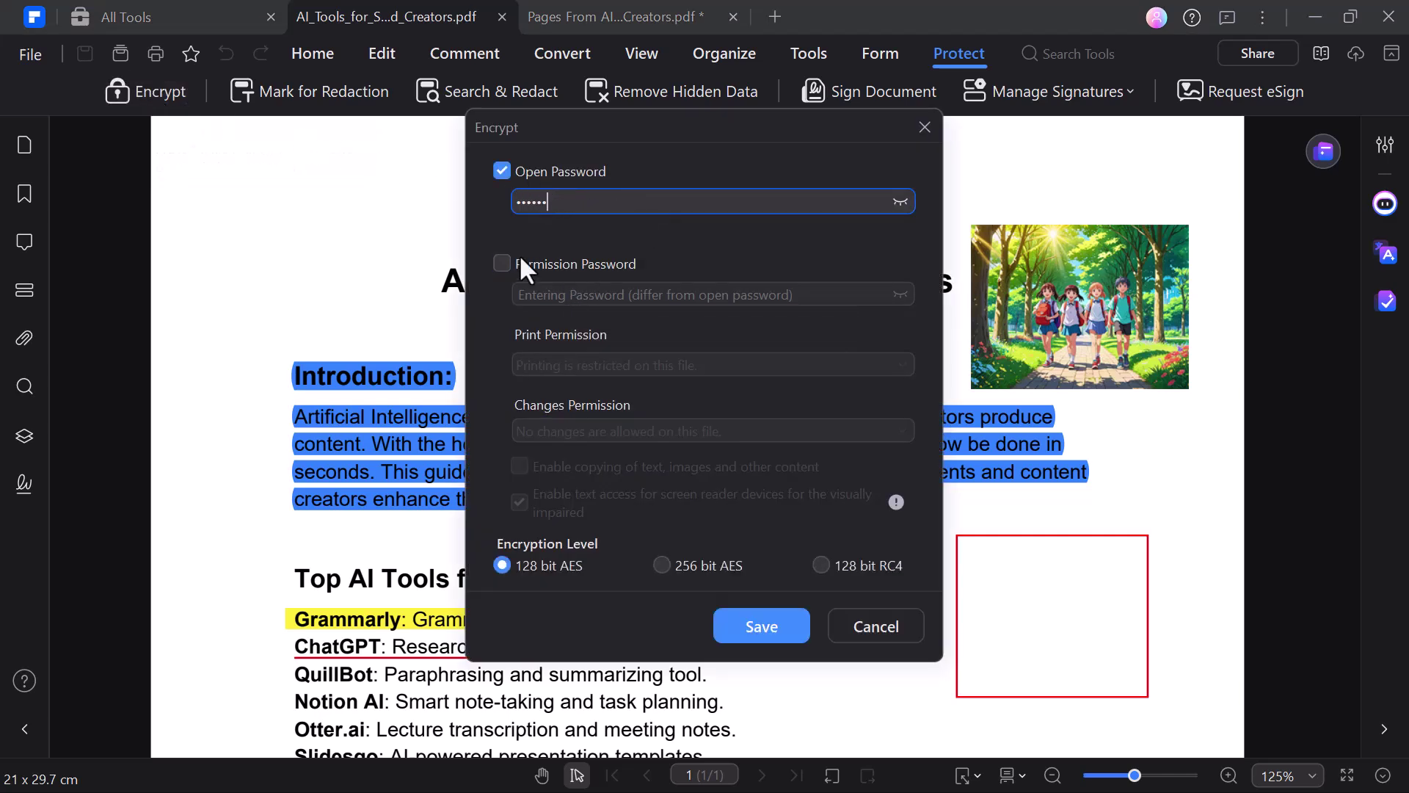
pyautogui.click(502, 263)
pyautogui.write('12')
pyautogui.press('Return')
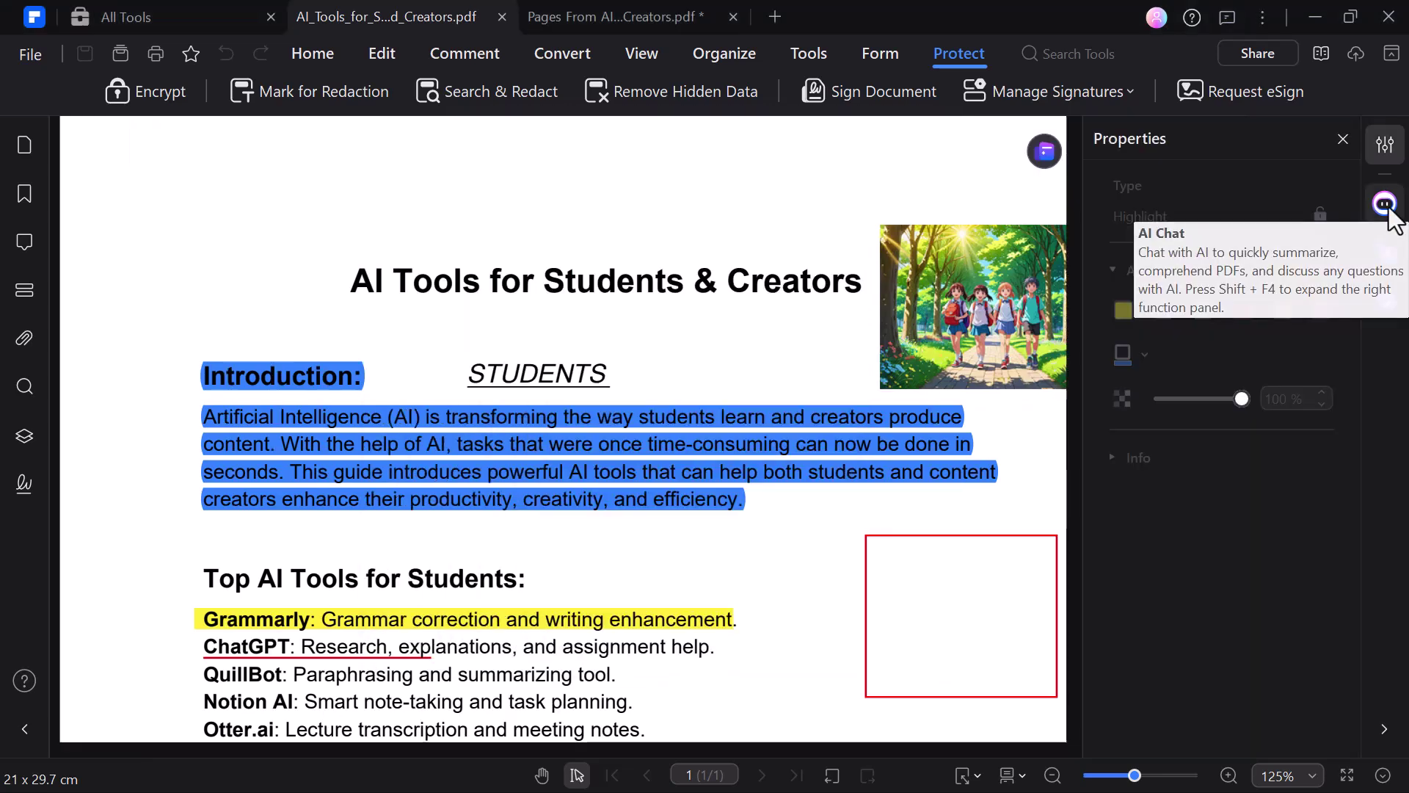
pyautogui.click(1385, 204)
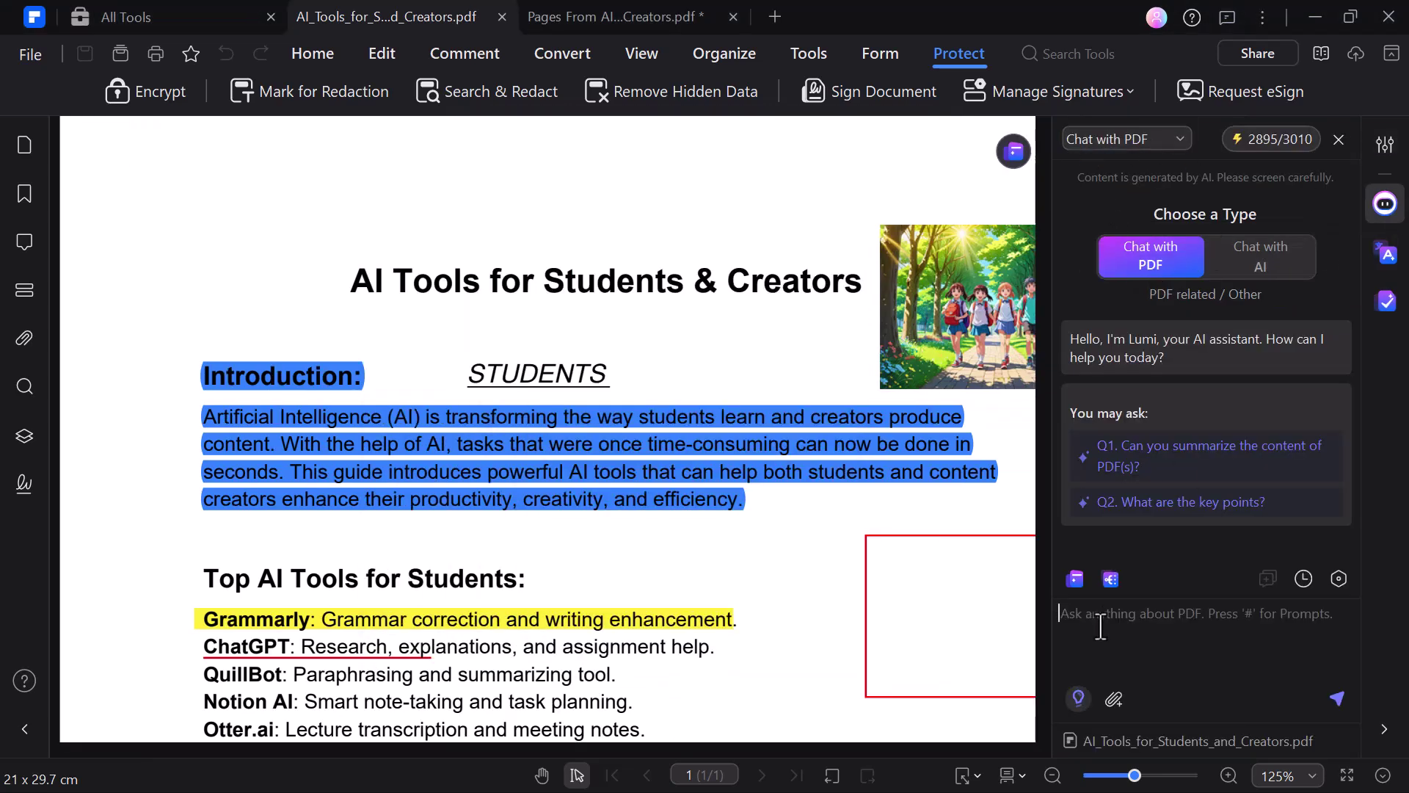
# Step: Ask the PDF assistant for 'key points' and read through its numbered list of main points
pyautogui.write('key points')
pyautogui.press('Return')
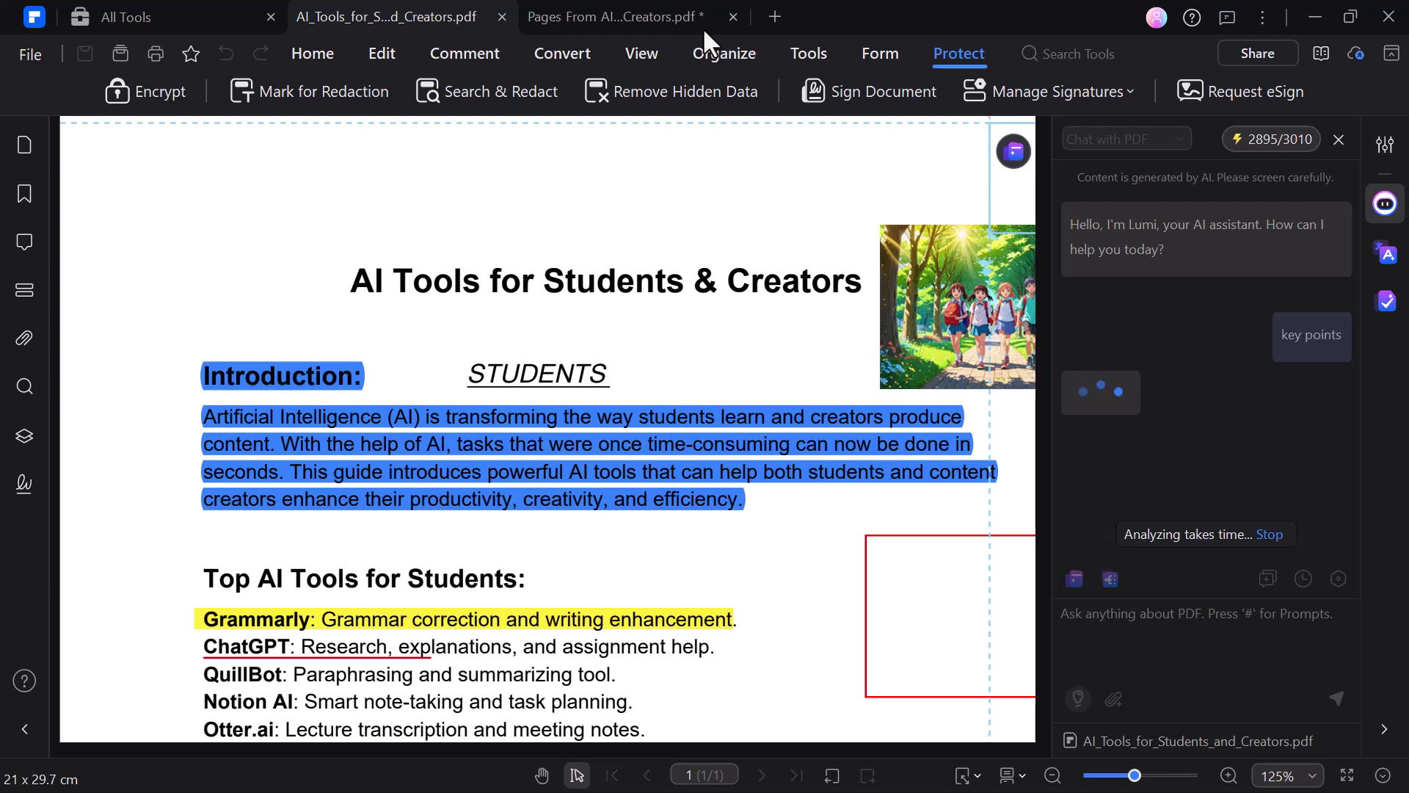
pyautogui.scroll(10, 1220, 340)
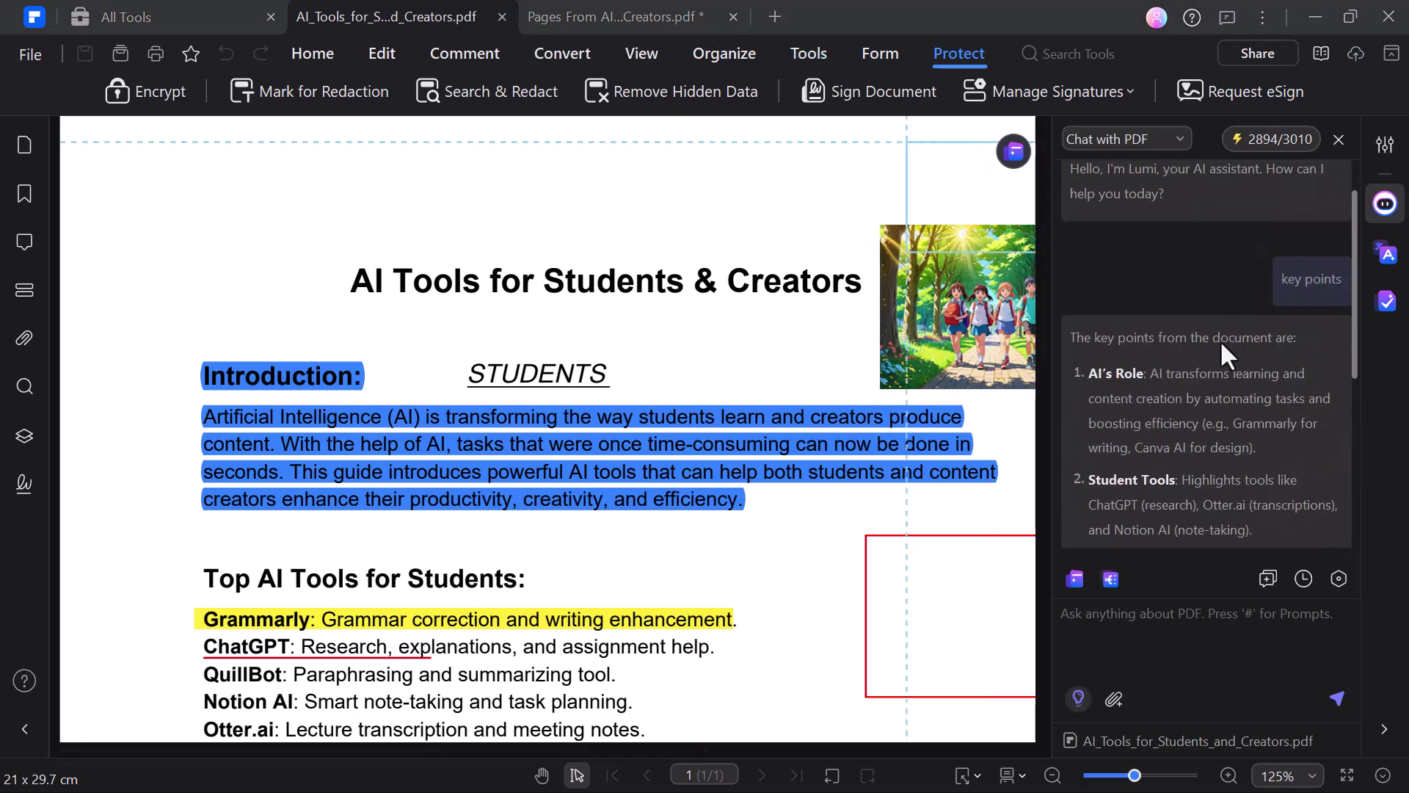
pyautogui.scroll(-2, 1220, 340)
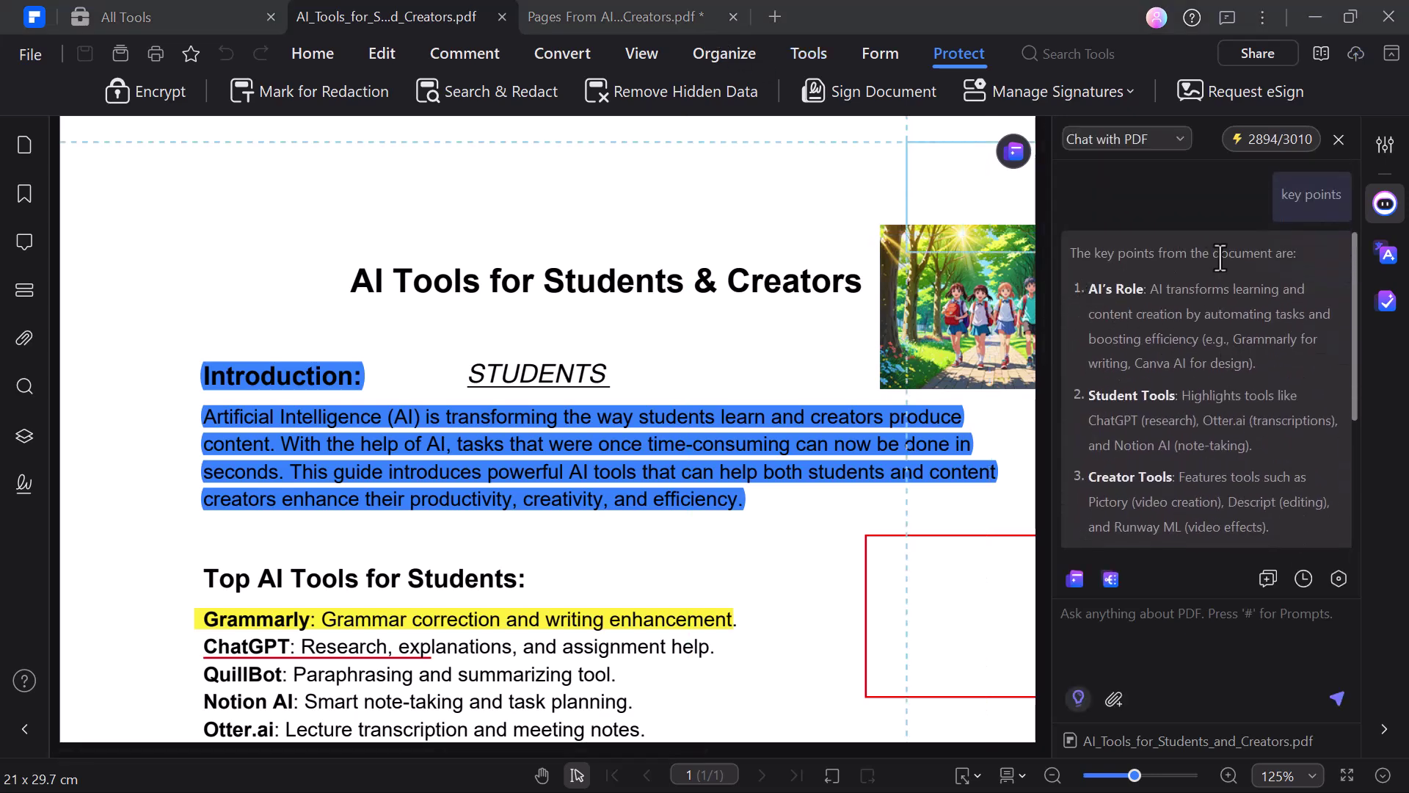
pyautogui.scroll(-3, 1252, 327)
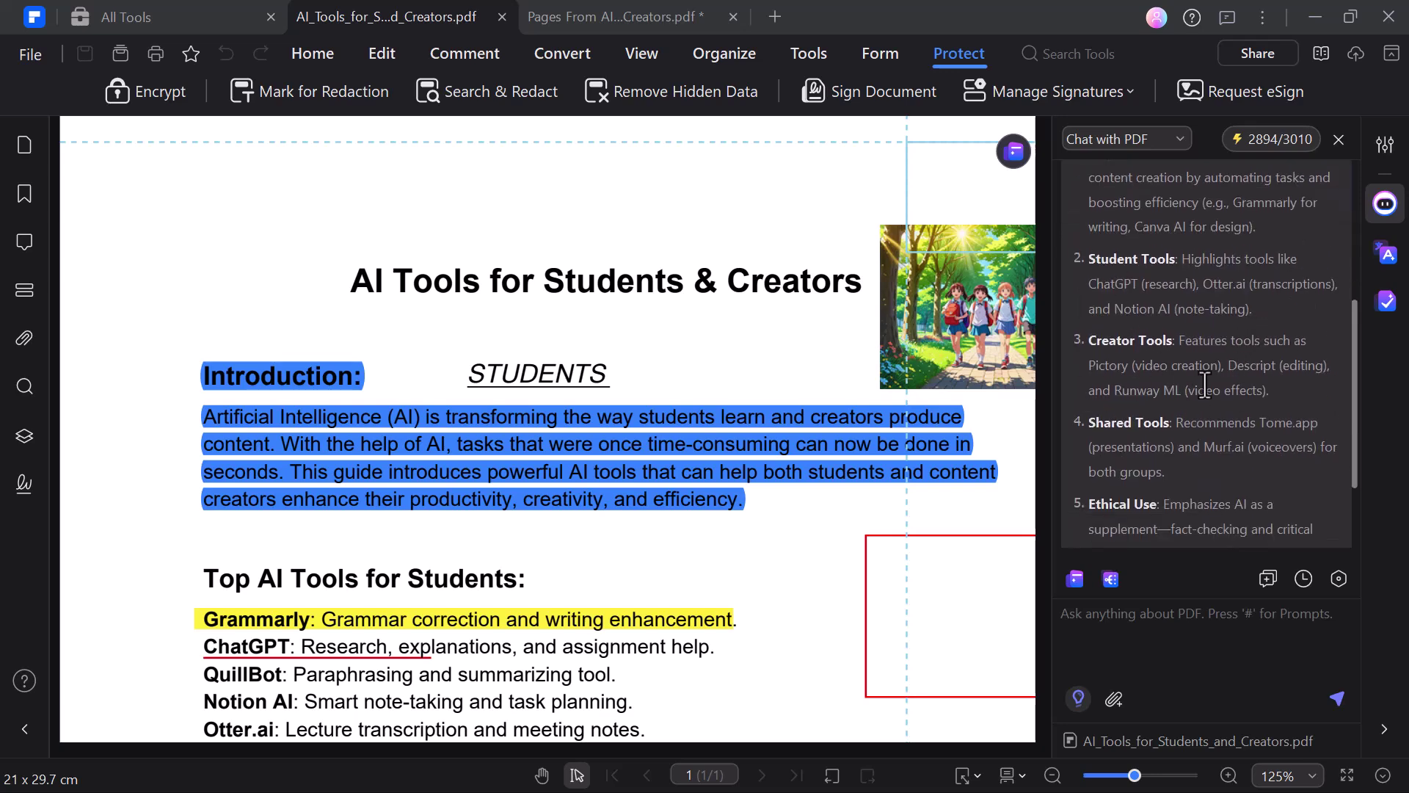
pyautogui.scroll(-3, 1205, 383)
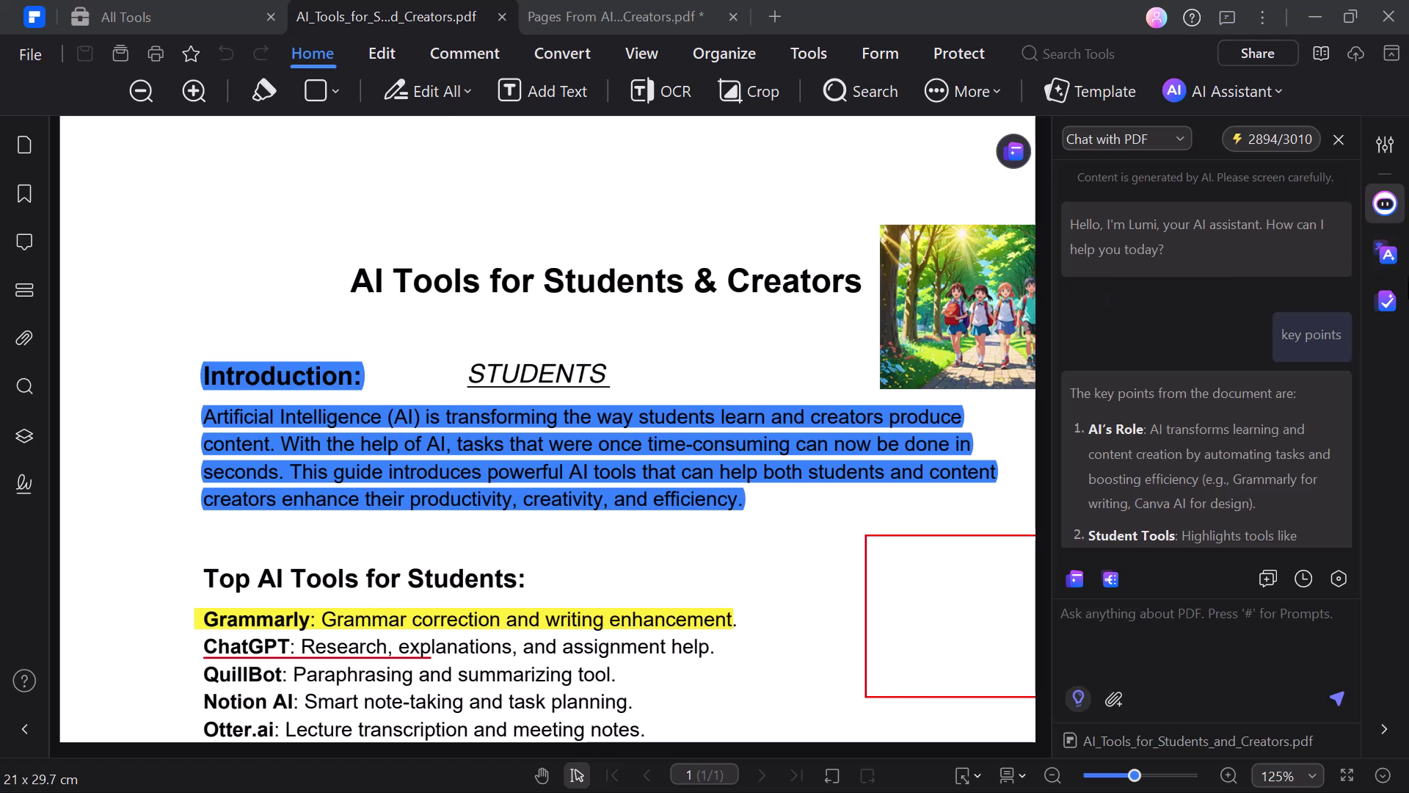
# Step: In the Word Translator, set the target language to Arabic
pyautogui.click(1387, 257)
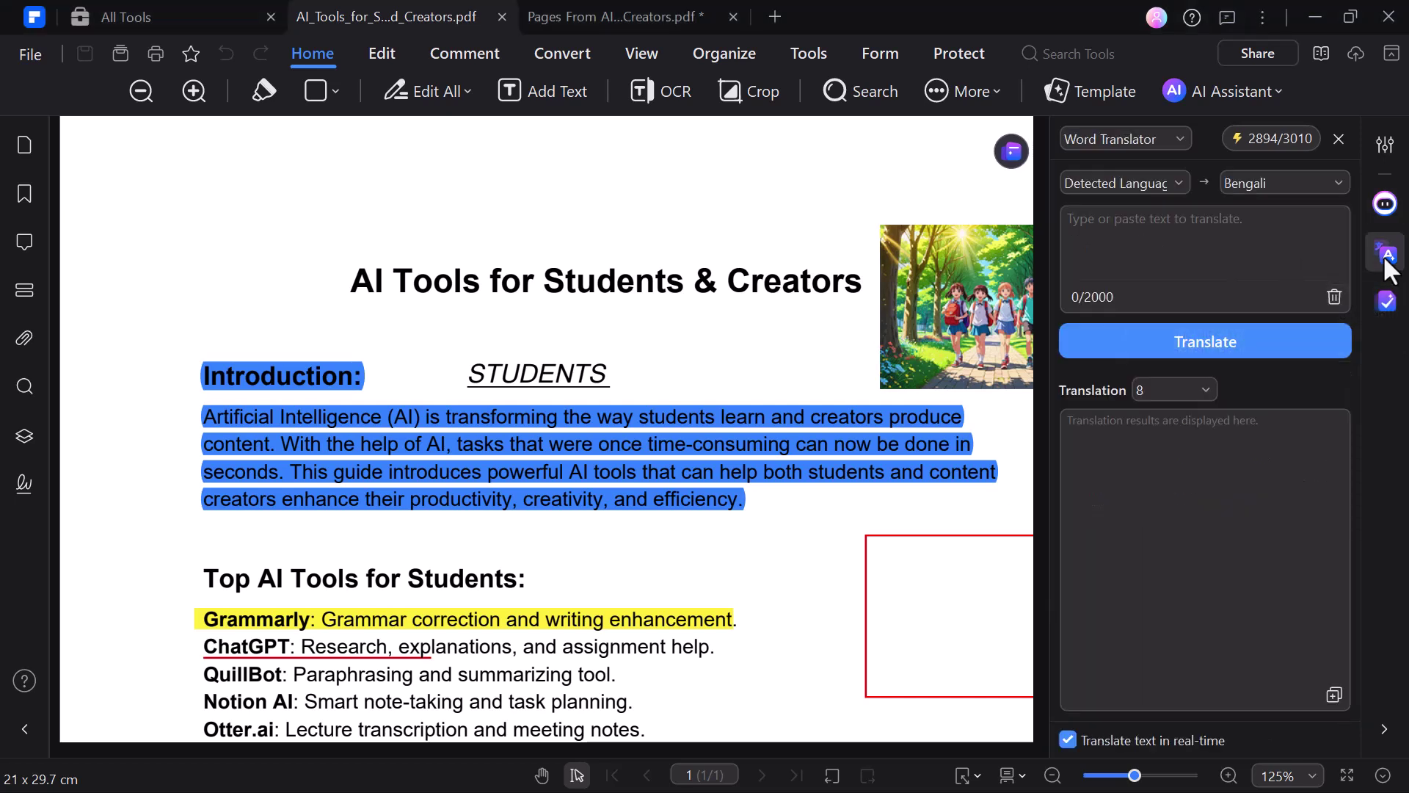
pyautogui.click(1338, 183)
pyautogui.scroll(-8, 1294, 255)
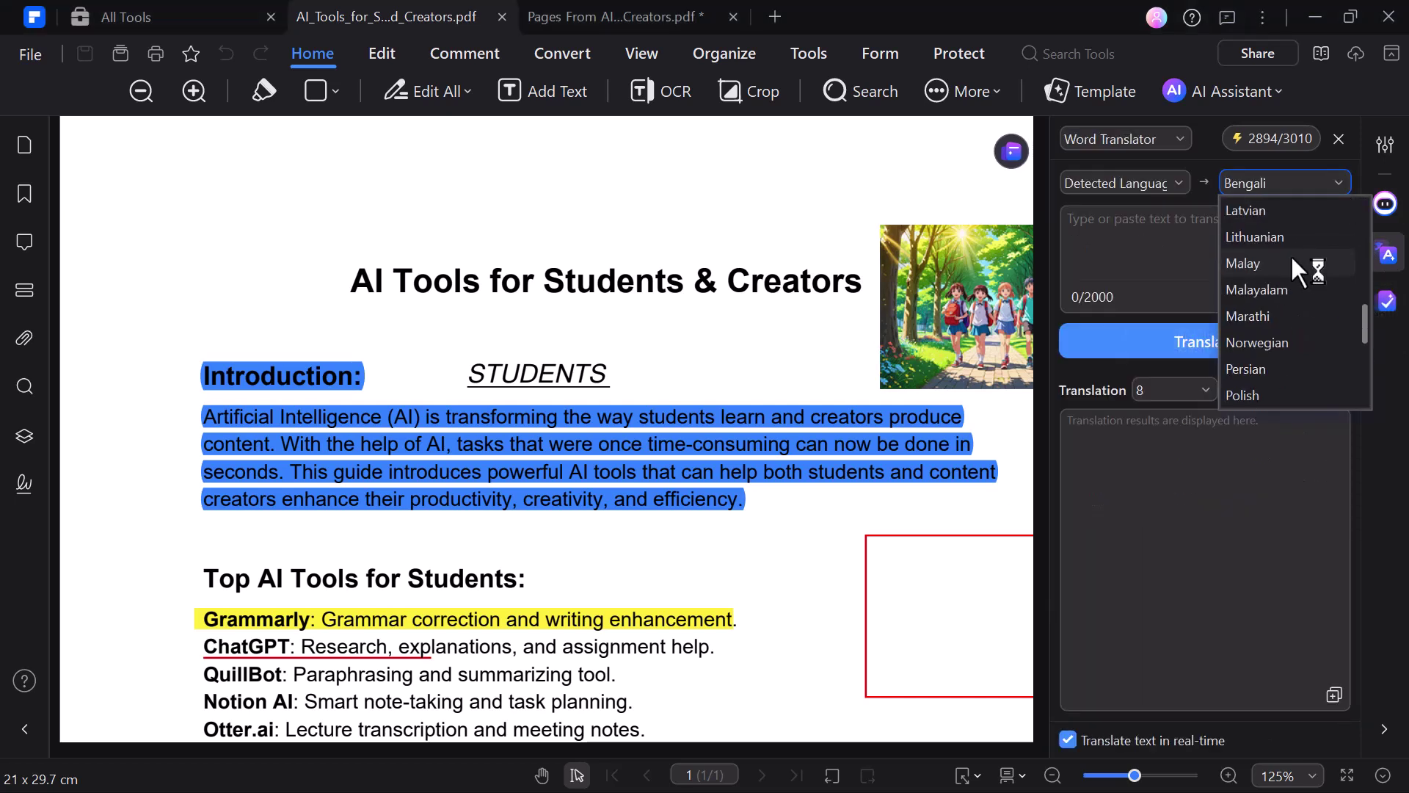
pyautogui.scroll(1, 1292, 254)
pyautogui.scroll(10, 1255, 232)
pyautogui.click(1254, 210)
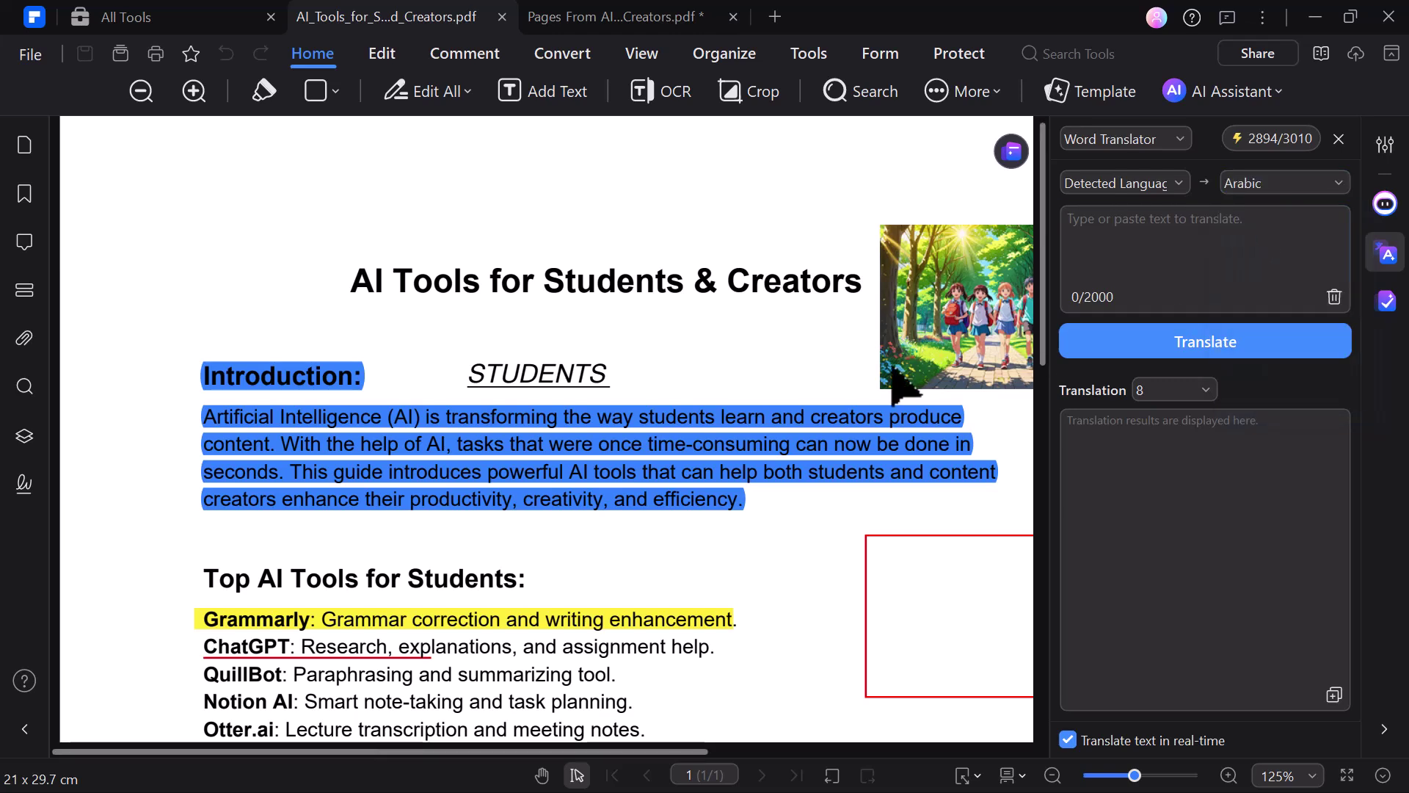
# Step: Translate the selected Bonus Tools section, then switch the target language to Chinese (Simplified)
pyautogui.scroll(-8, 180, 448)
pyautogui.moveTo(181, 448); pyautogui.dragTo(775, 645)
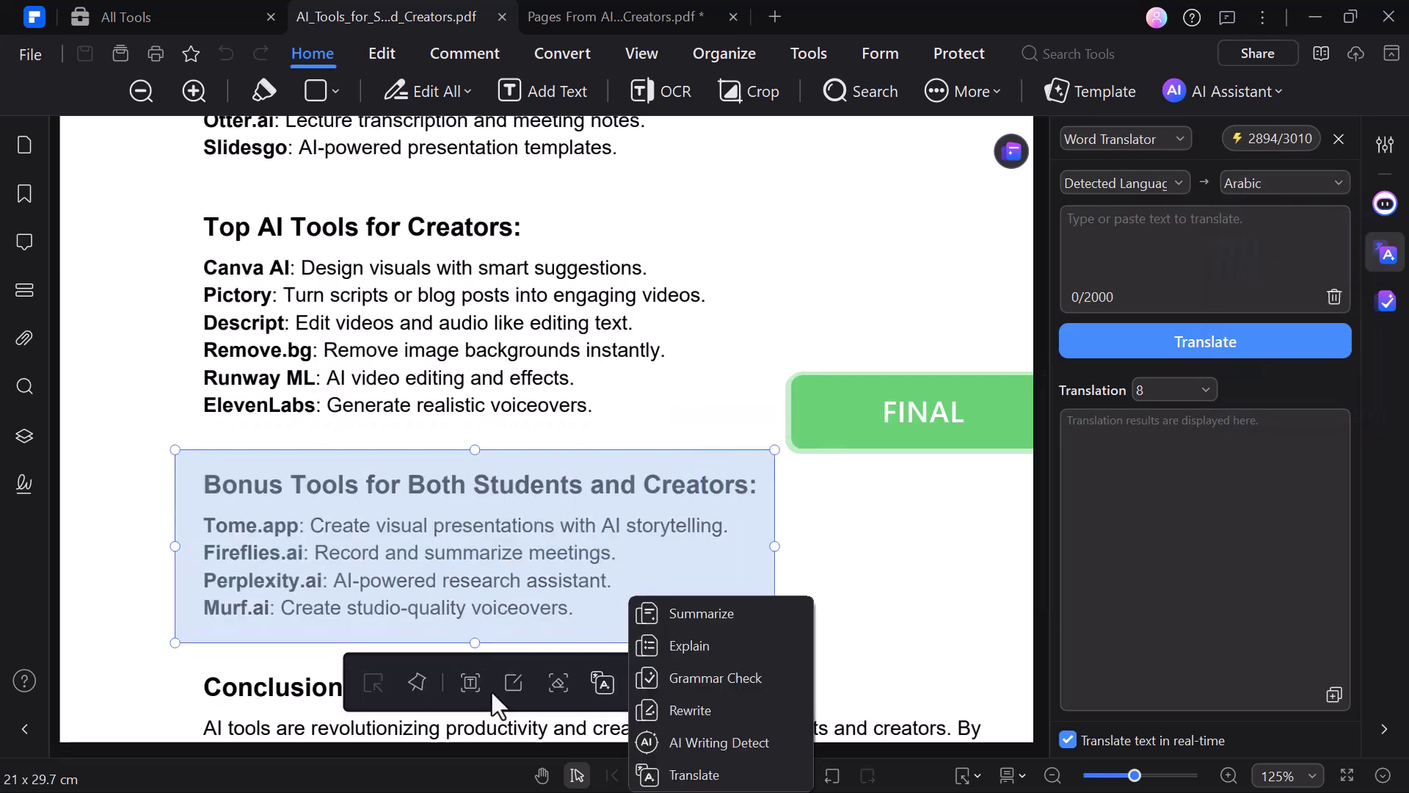
pyautogui.click(605, 682)
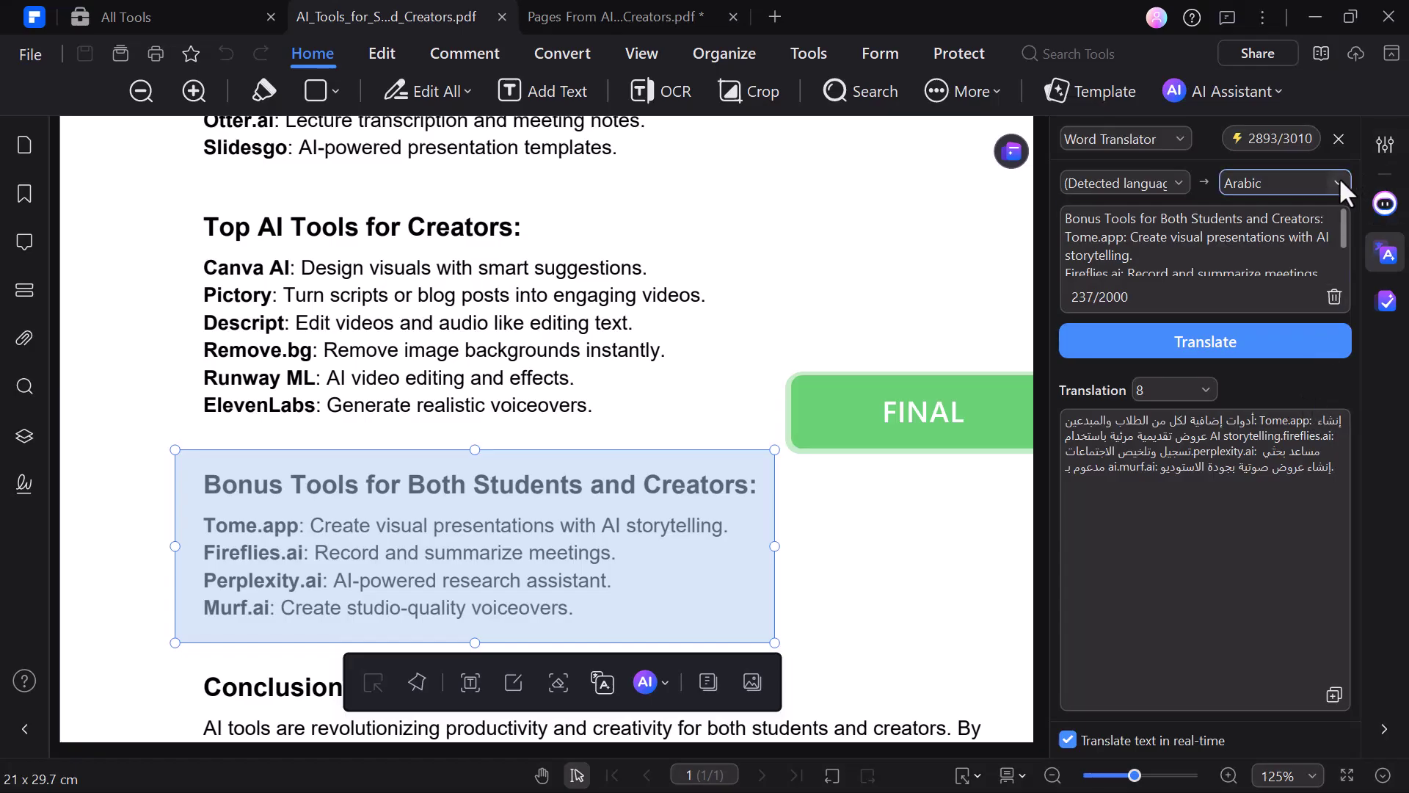
pyautogui.click(1339, 180)
pyautogui.click(1282, 341)
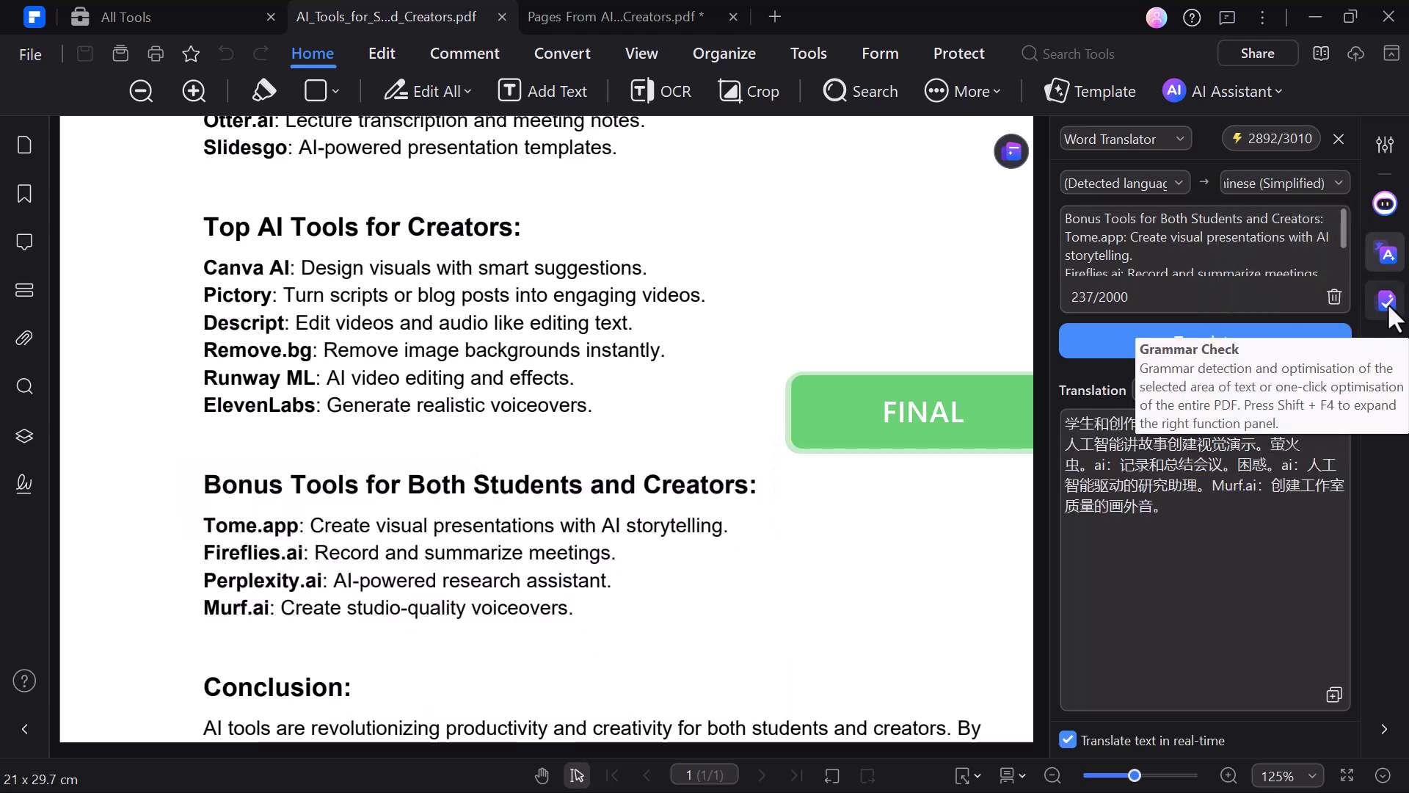
# Step: Grammar-check the selected 'Top AI Tools for Creators' section and review the polished rewrite
pyautogui.click(1386, 301)
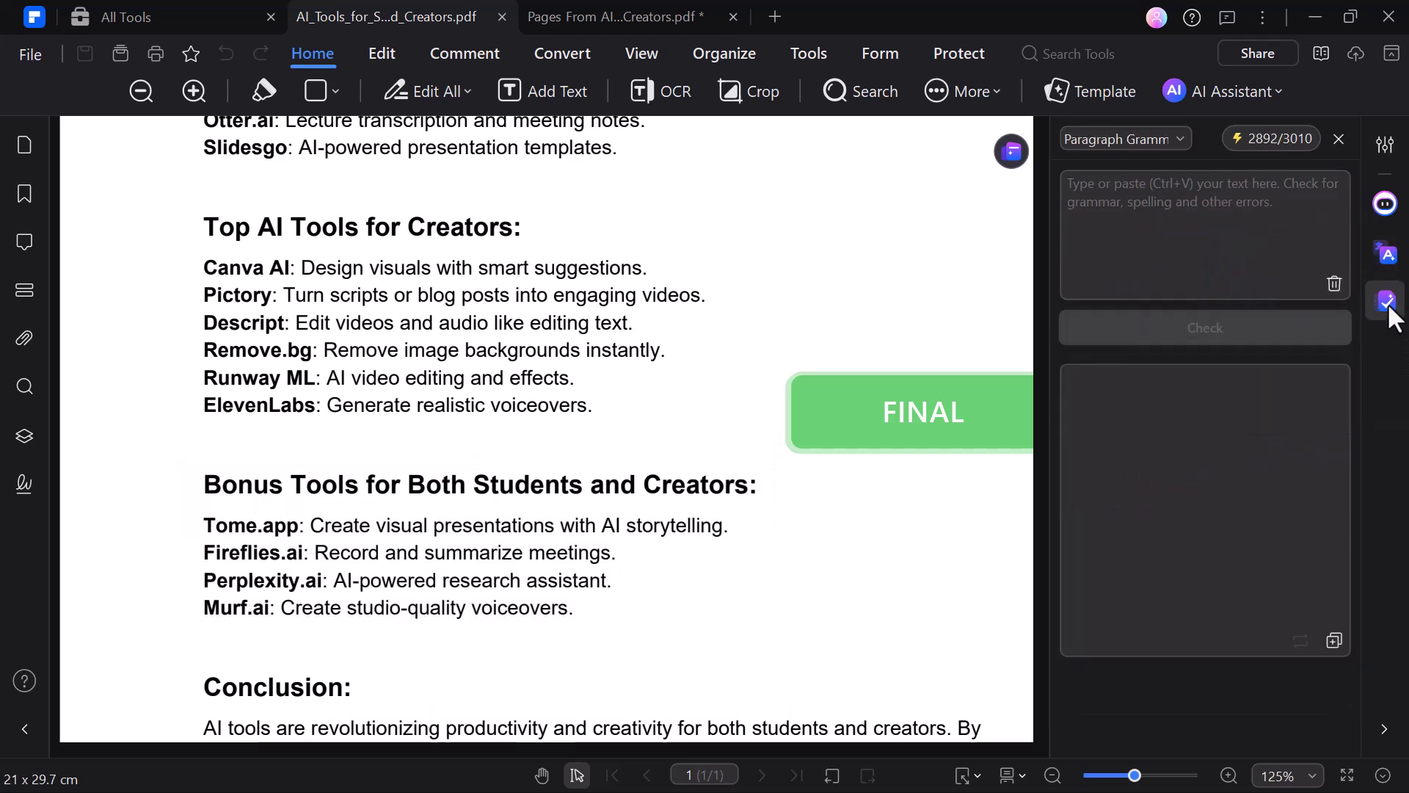
pyautogui.click(1177, 189)
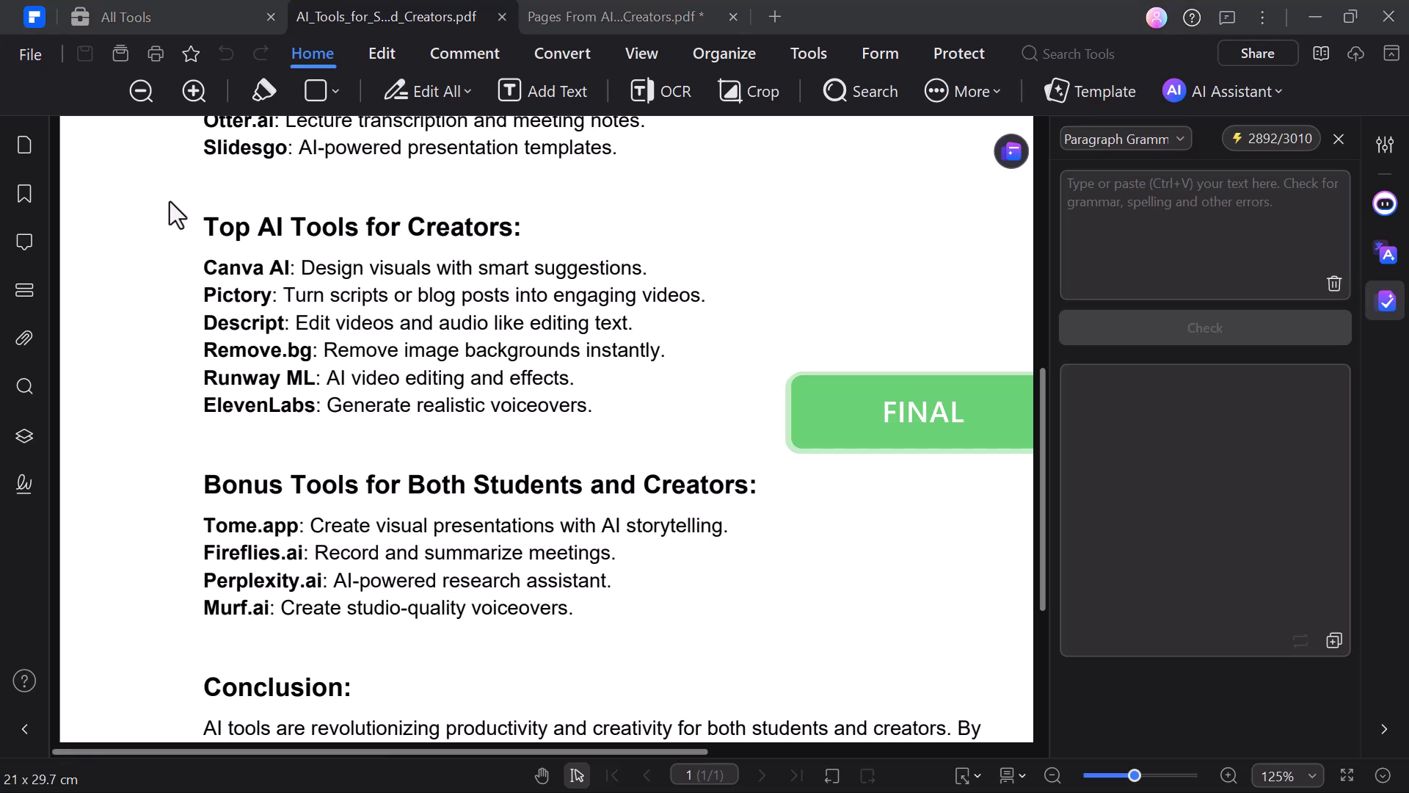
pyautogui.moveTo(170, 200); pyautogui.dragTo(714, 436)
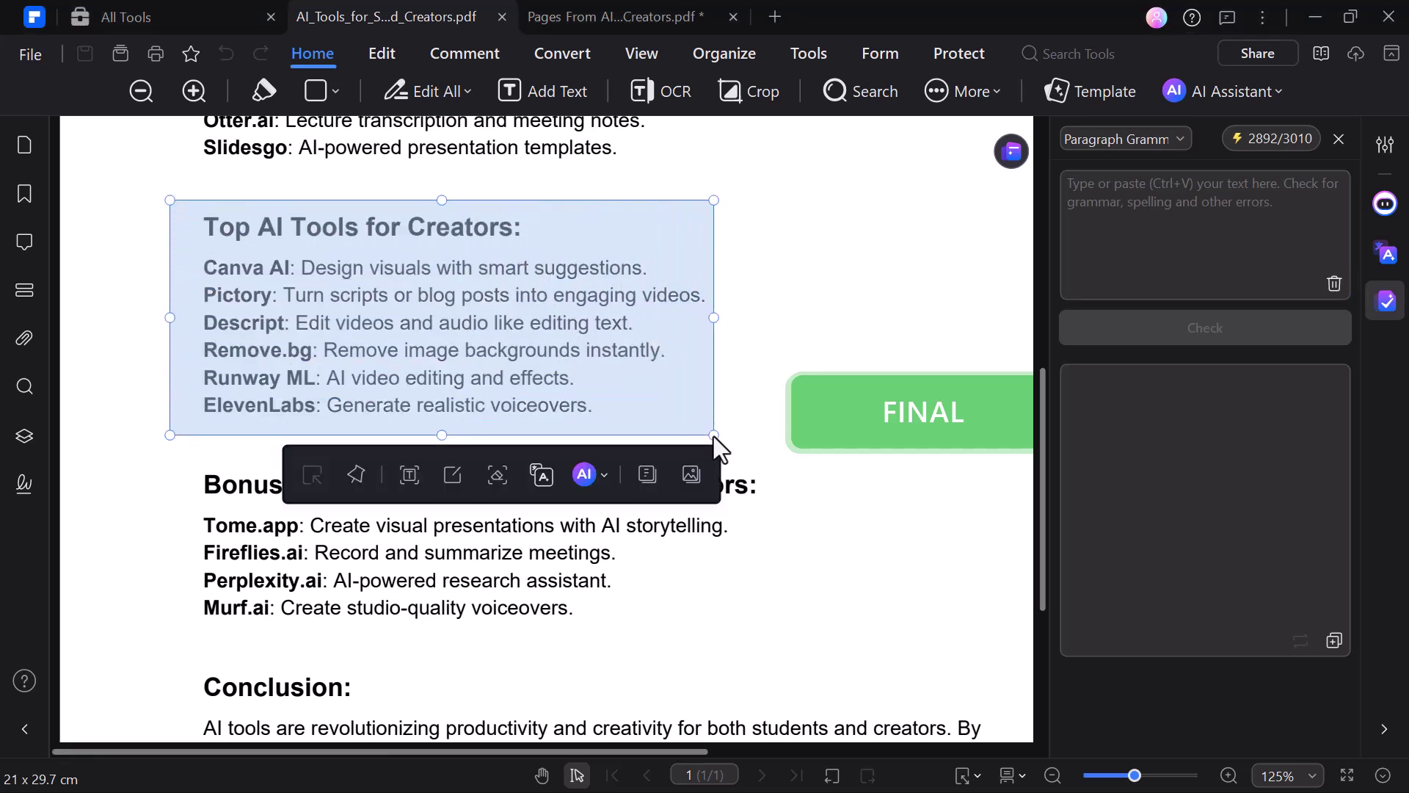
pyautogui.click(584, 474)
pyautogui.scroll(-2, 709, 618)
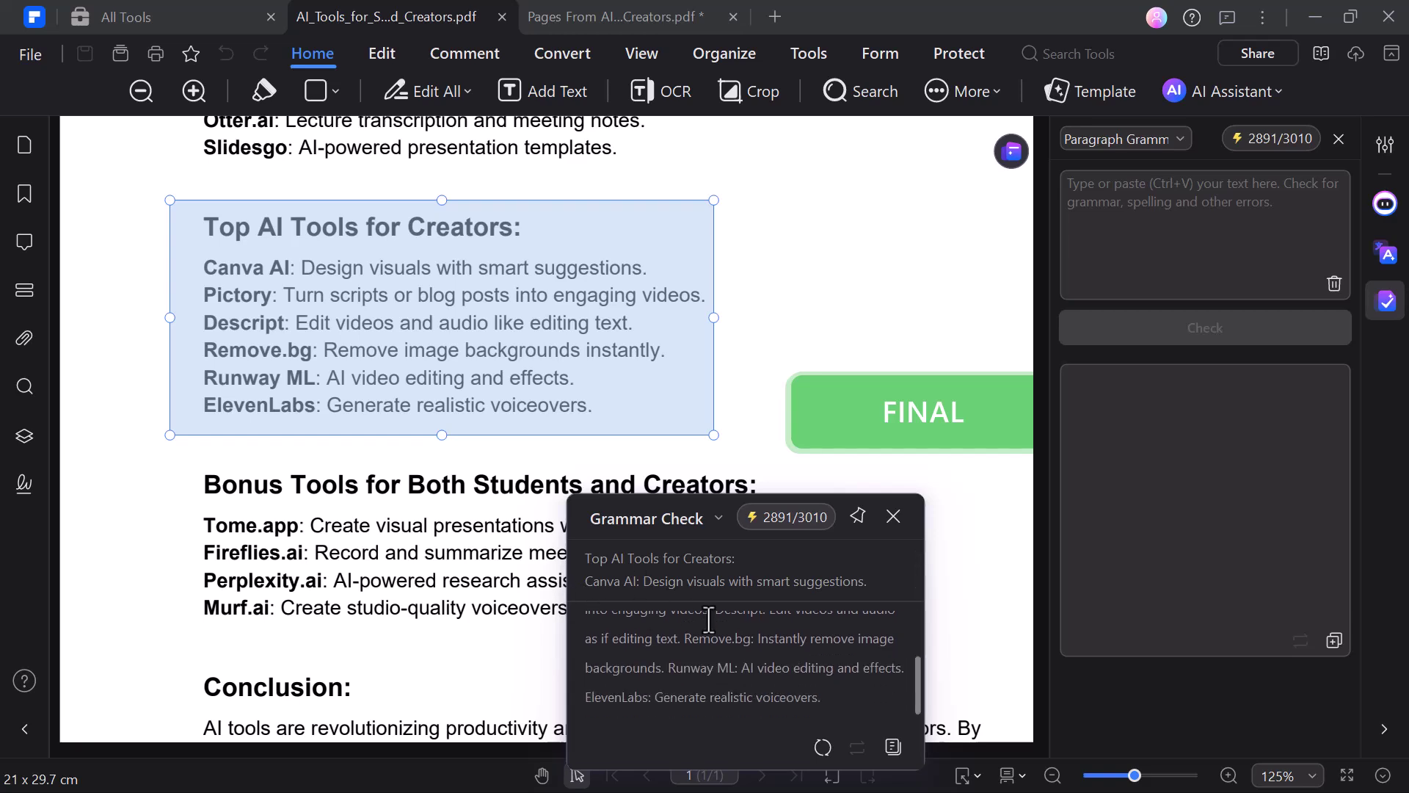
pyautogui.scroll(2, 708, 619)
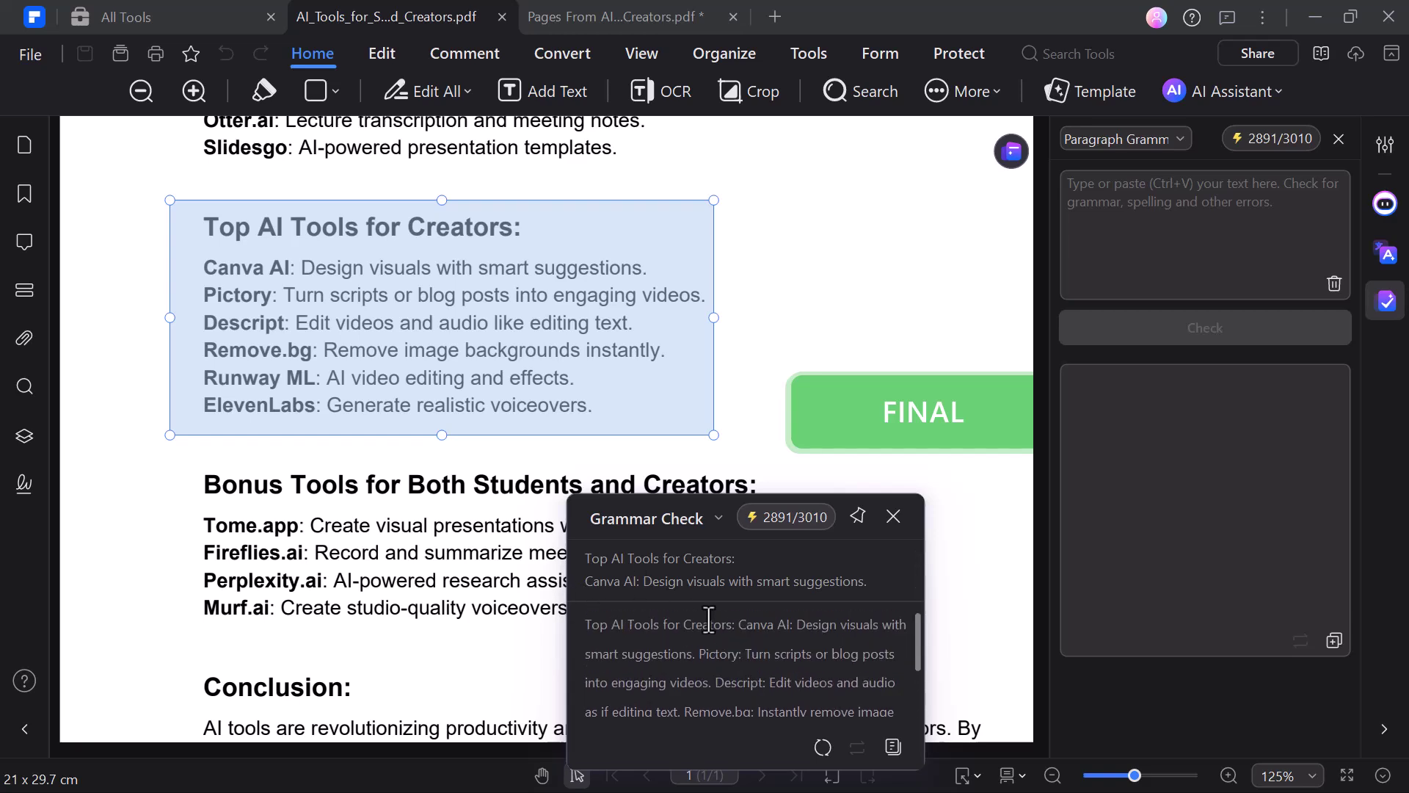
# Step: Run AI Summarize > Summarize Current PDF and scroll through the Overview reply
pyautogui.click(1221, 91)
pyautogui.moveTo(1160, 159)
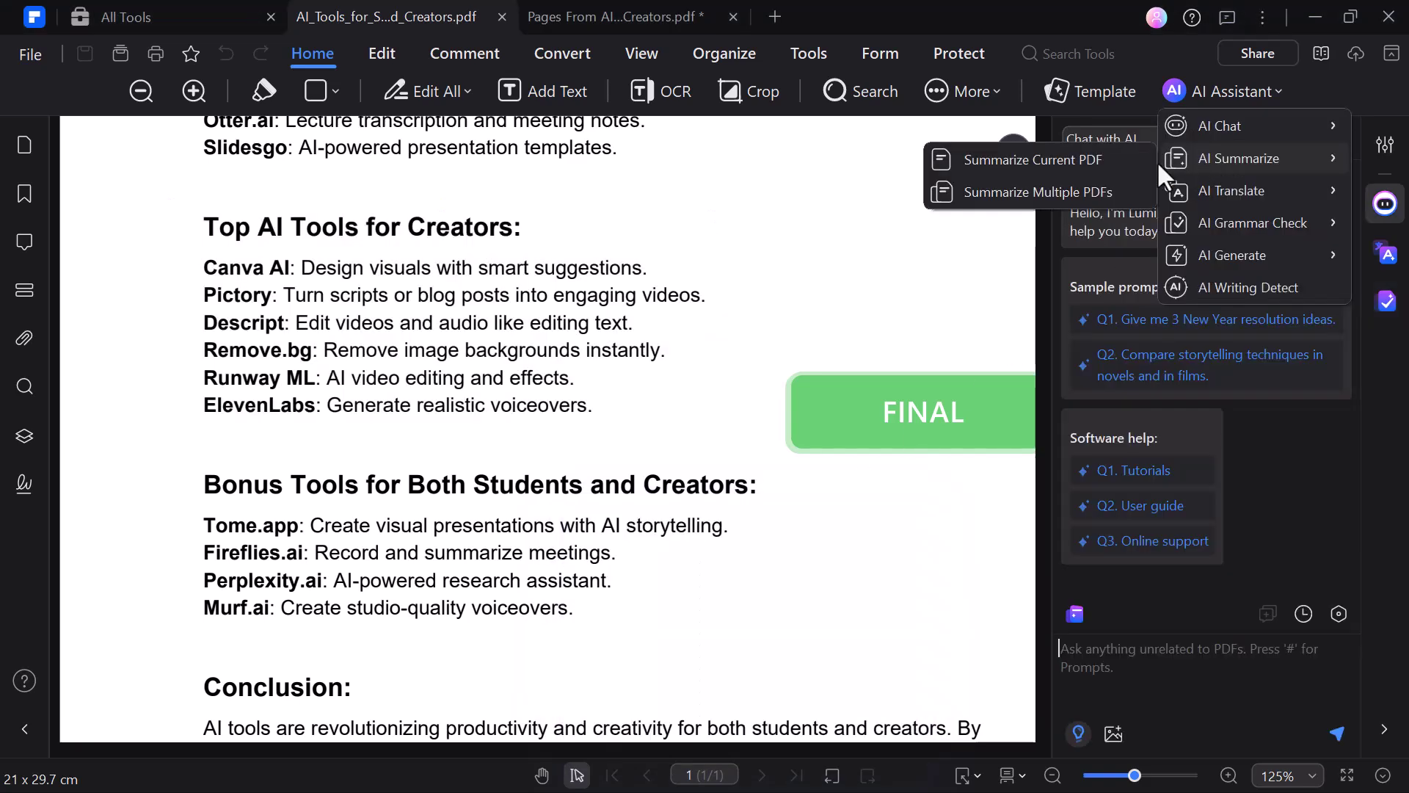
pyautogui.click(1089, 160)
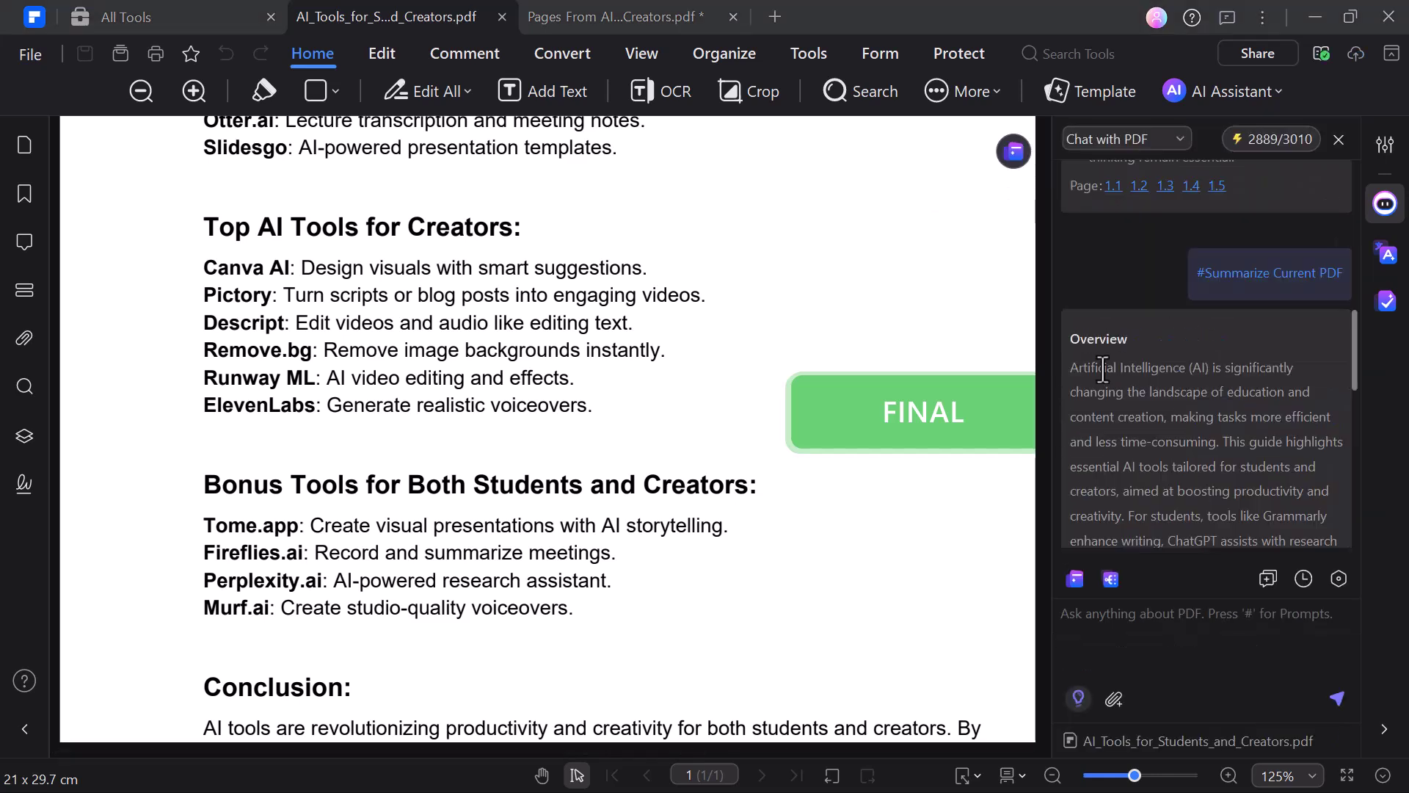
pyautogui.scroll(-2, 1222, 379)
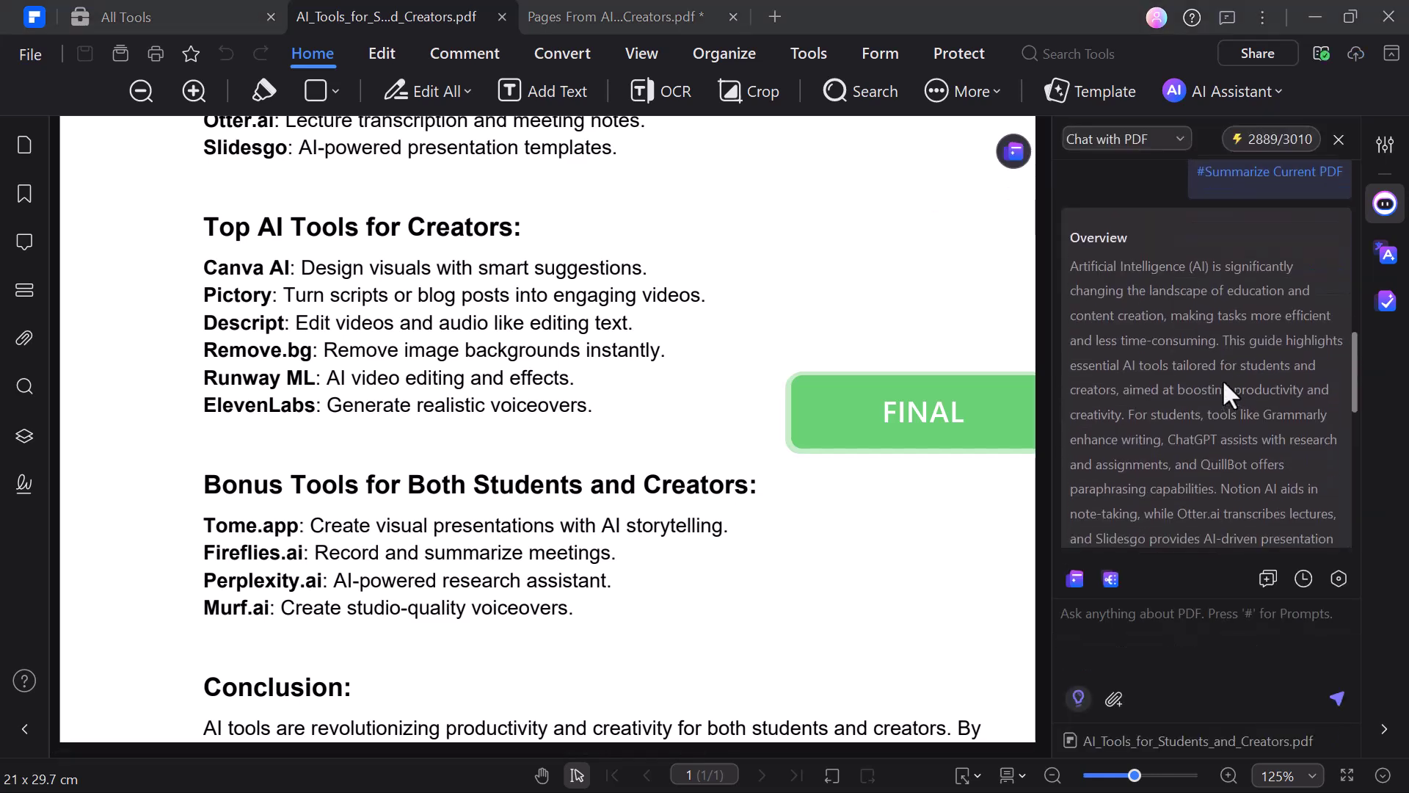
pyautogui.scroll(-3, 1222, 379)
pyautogui.scroll(-4, 1222, 378)
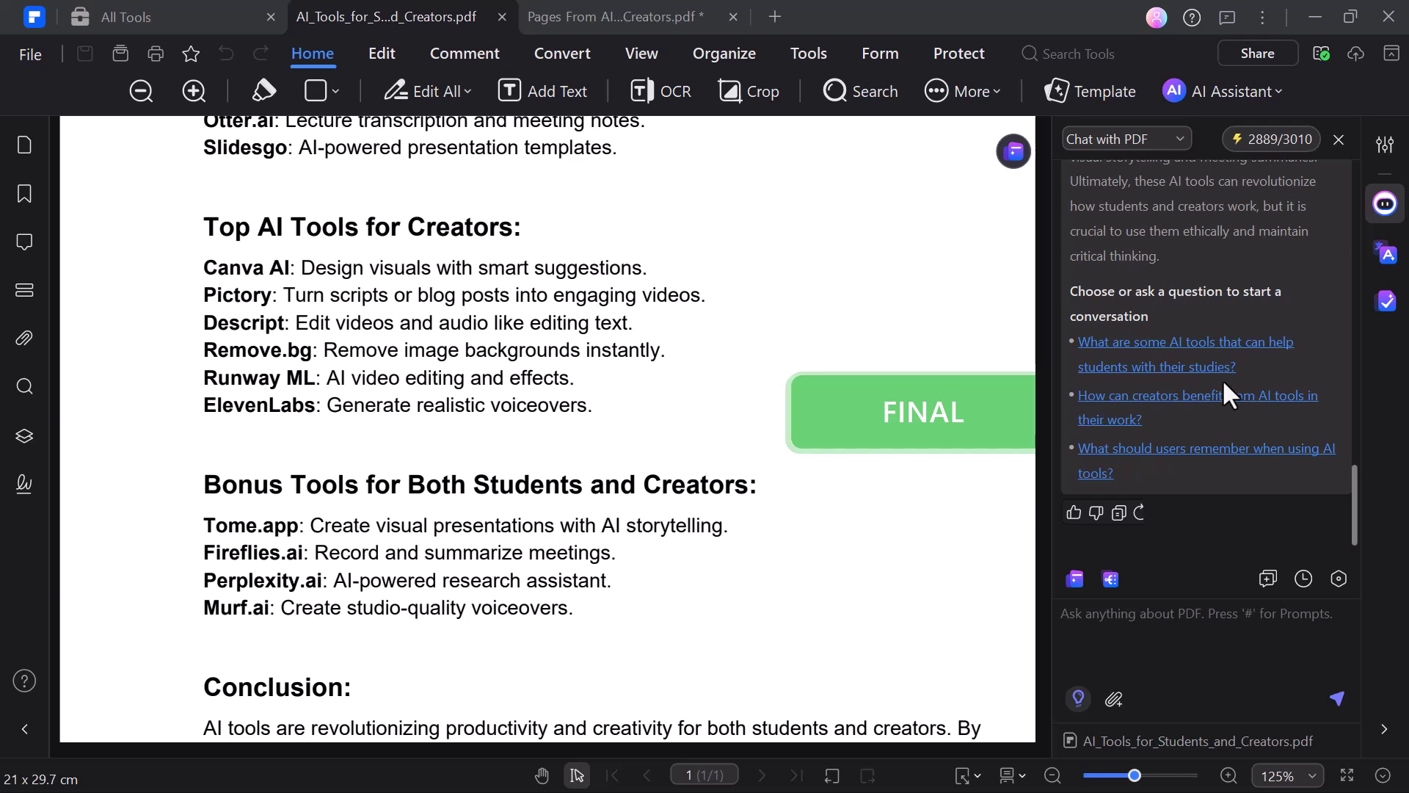
pyautogui.scroll(5, 1222, 379)
pyautogui.scroll(10, 1222, 379)
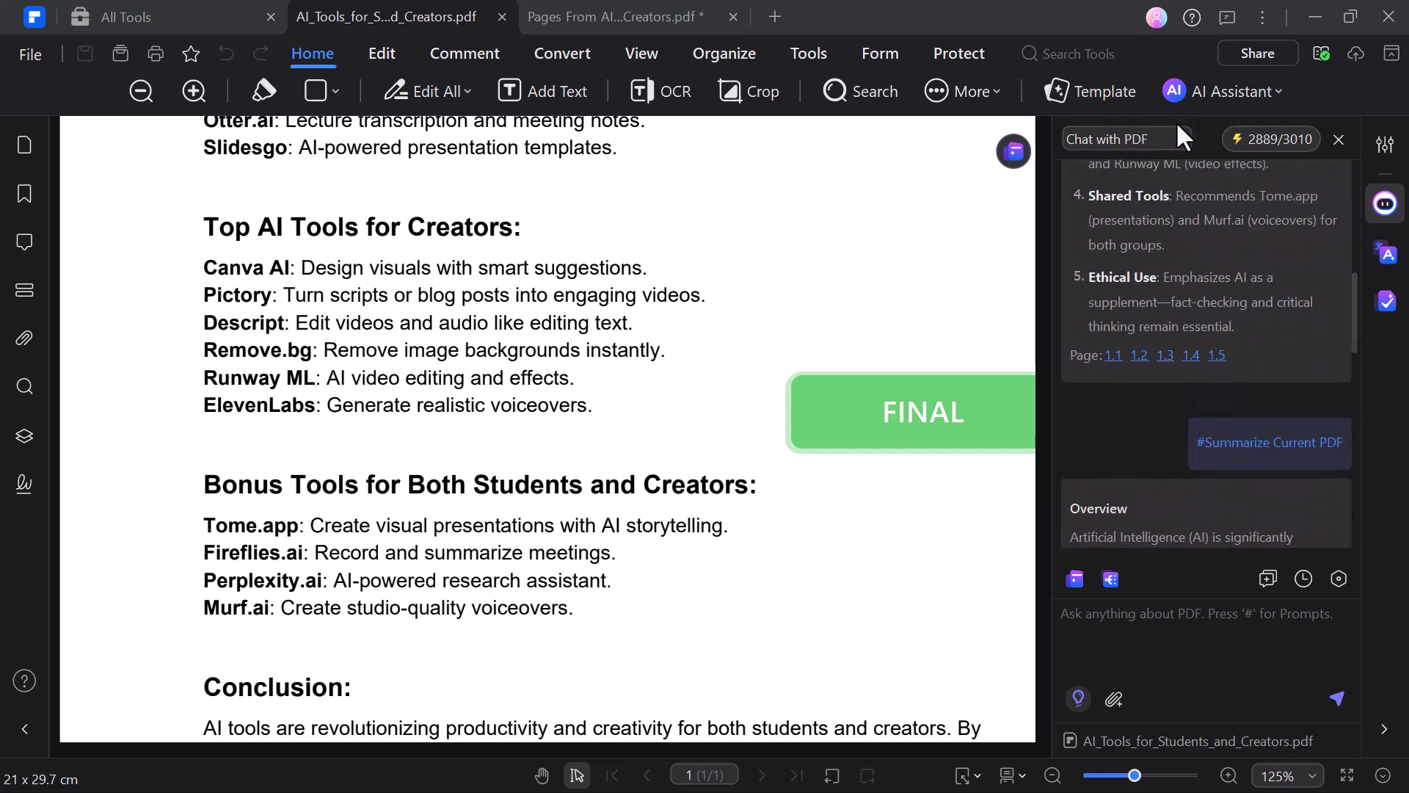
# Step: Generate a mind map of the PDF via AI Generate and view it enlarged
pyautogui.click(1223, 85)
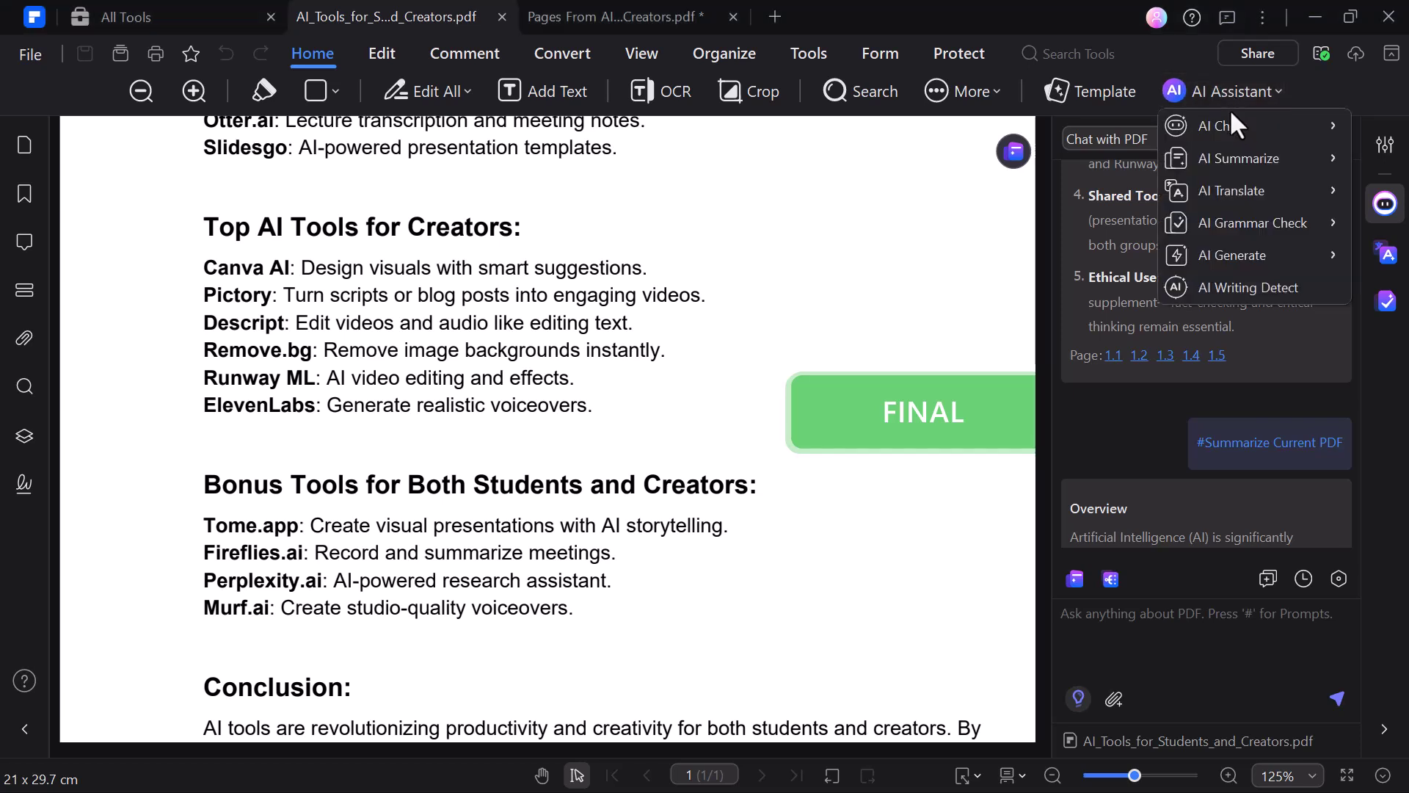
pyautogui.moveTo(1221, 219)
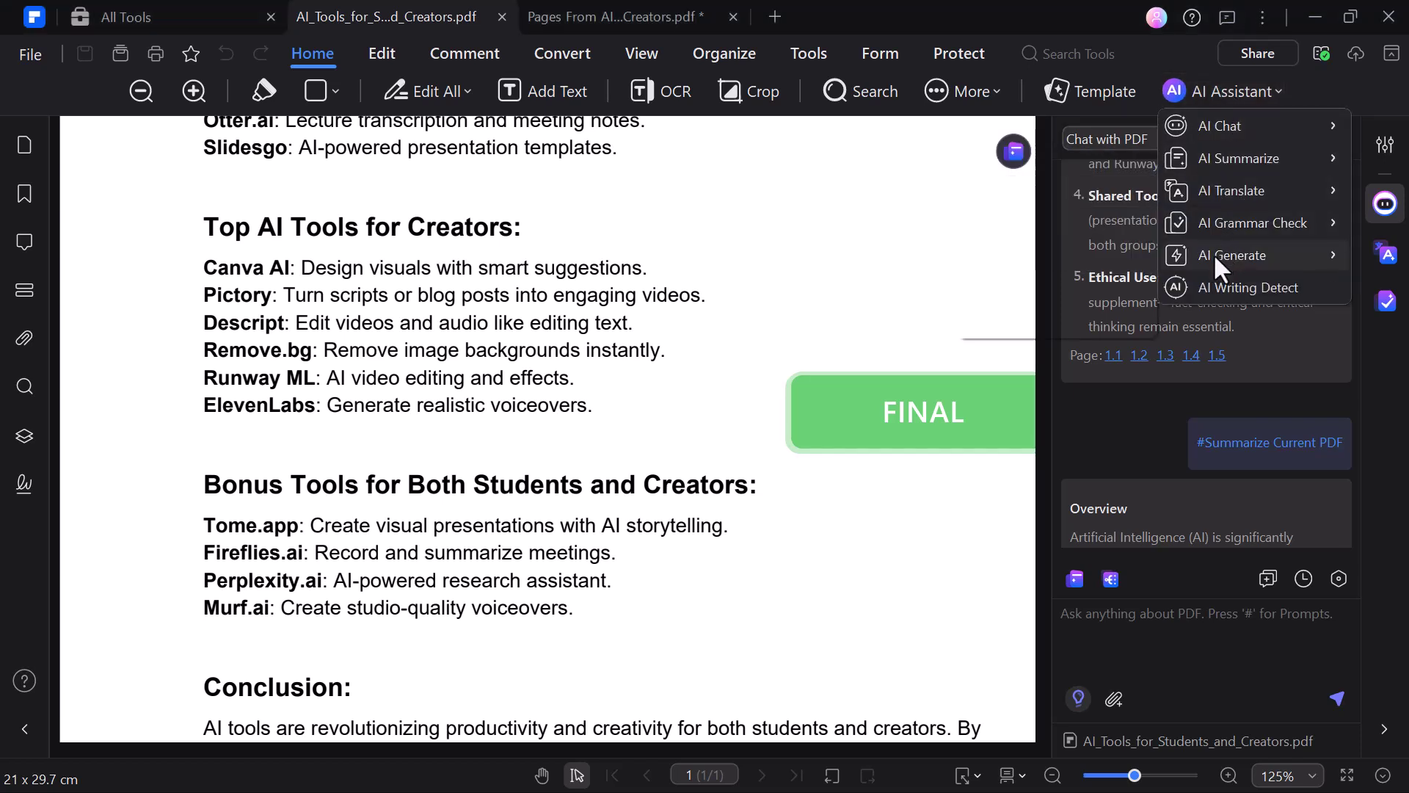
pyautogui.moveTo(1213, 253)
pyautogui.click(1101, 323)
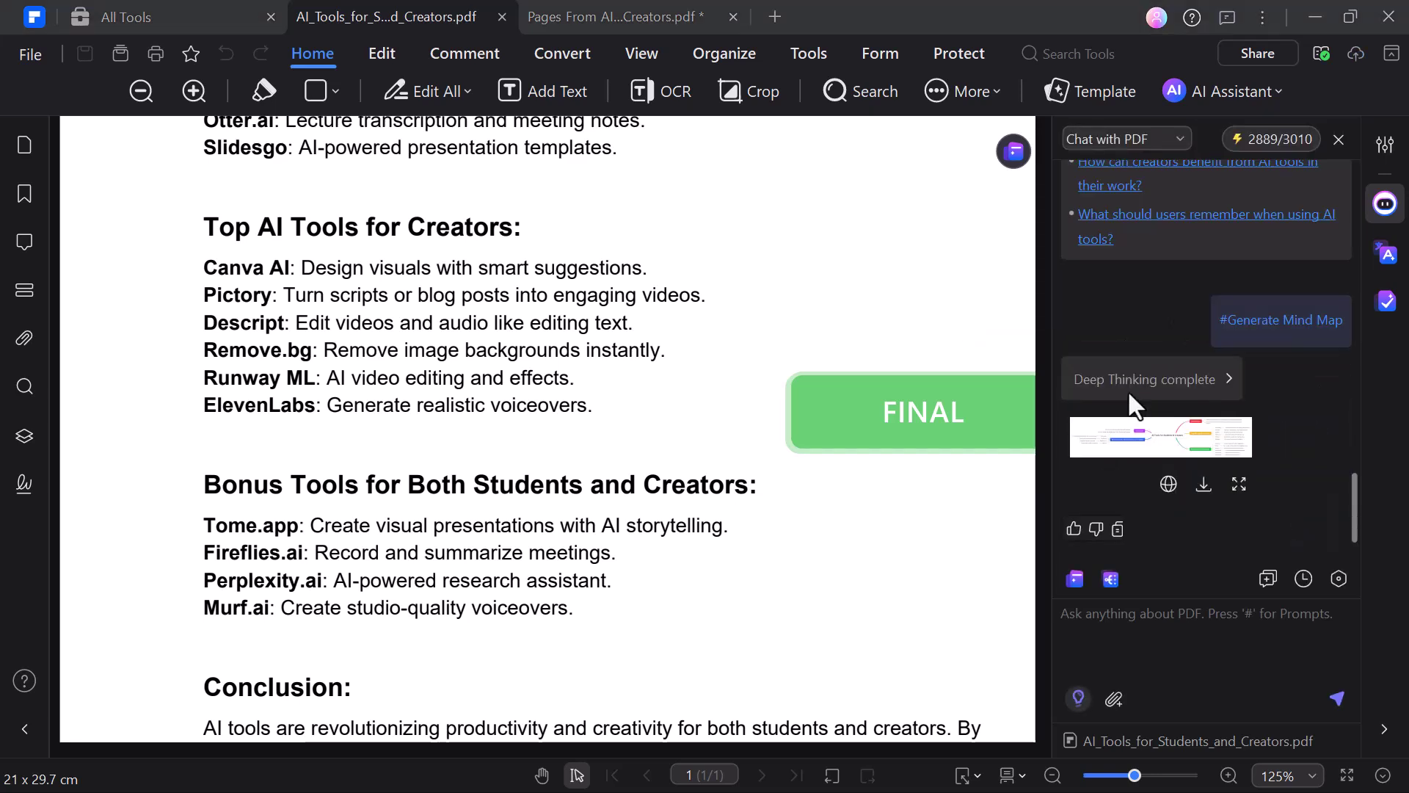
pyautogui.click(1239, 467)
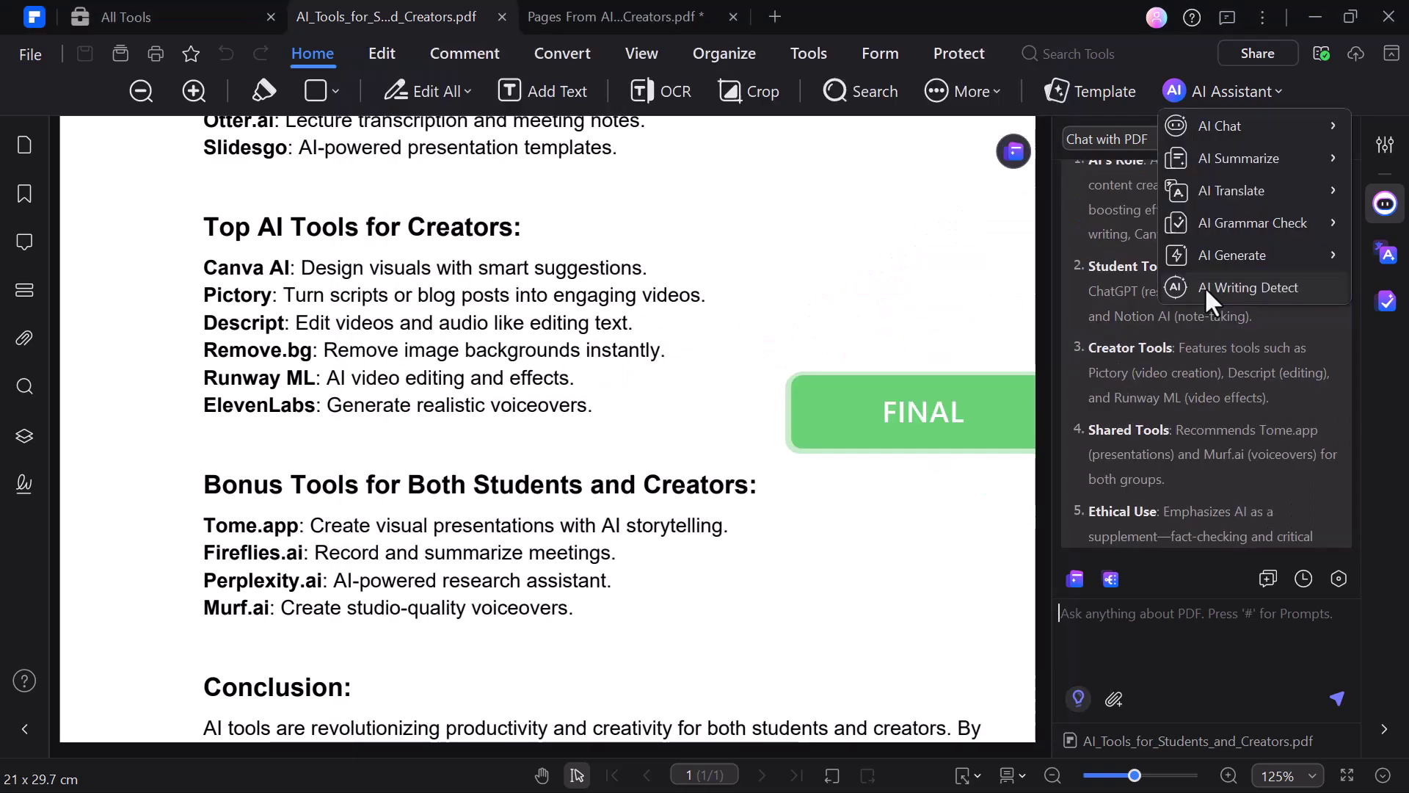
# Step: Run AI Writing Detect, read the 'AI Written' verdict, and close the result dialog
pyautogui.click(1204, 287)
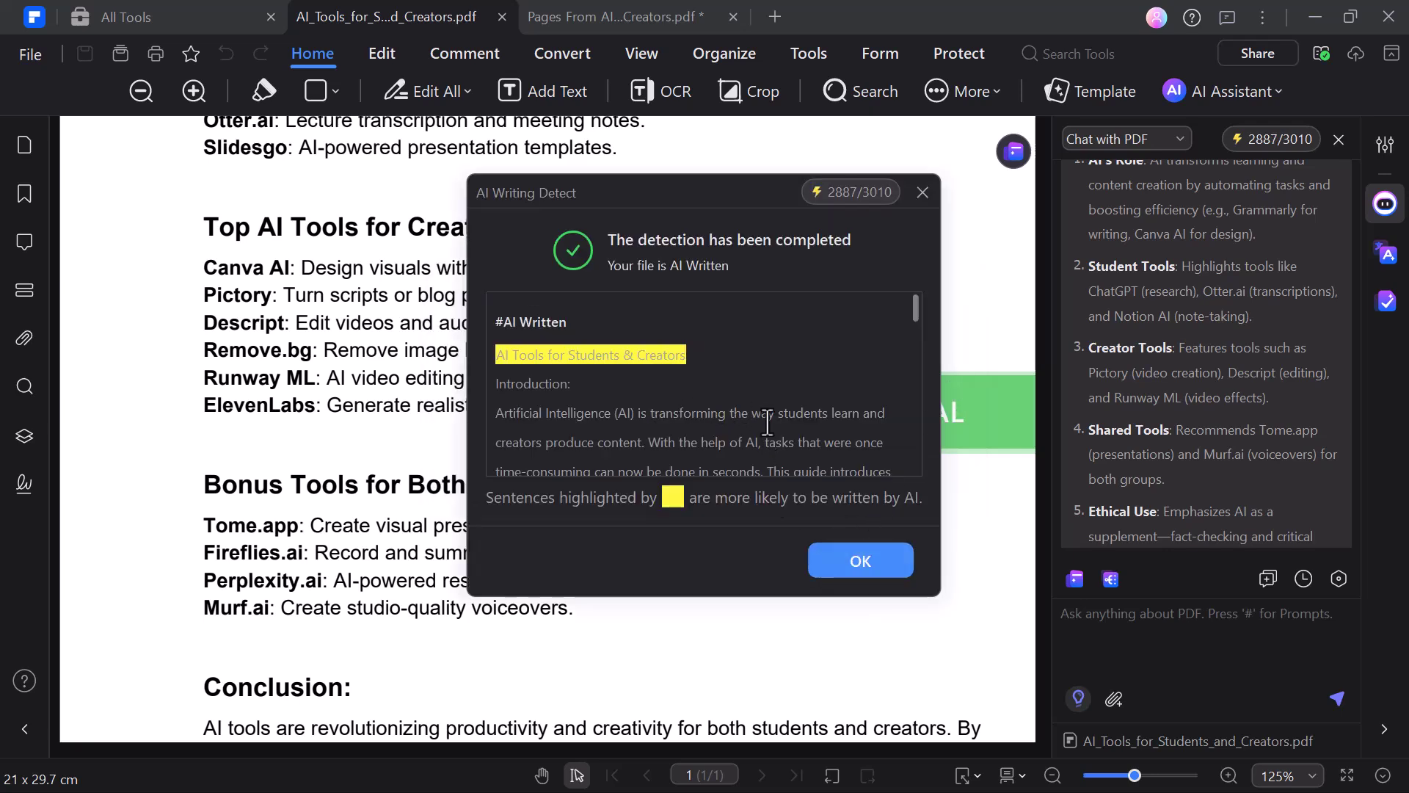
pyautogui.scroll(-10, 767, 422)
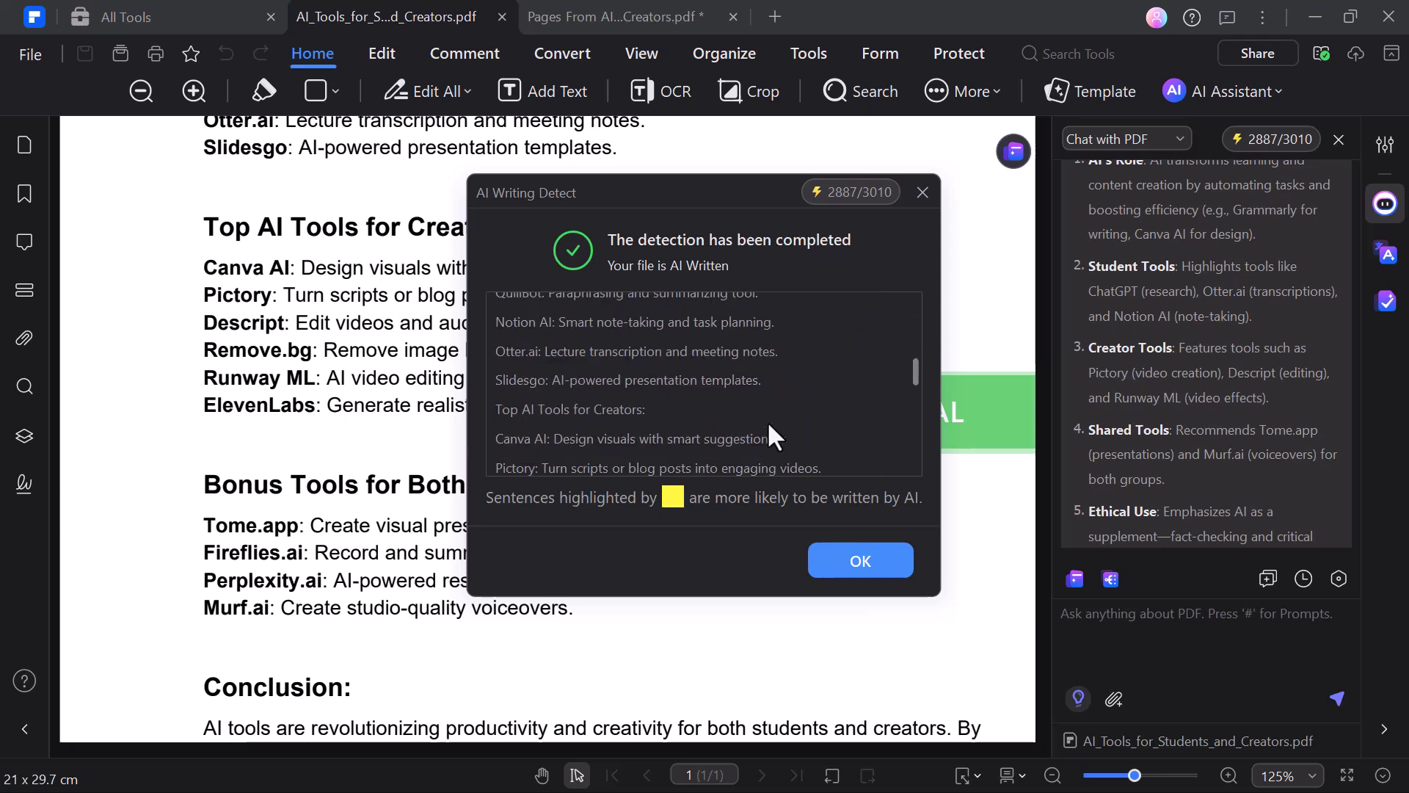
pyautogui.scroll(-3, 768, 421)
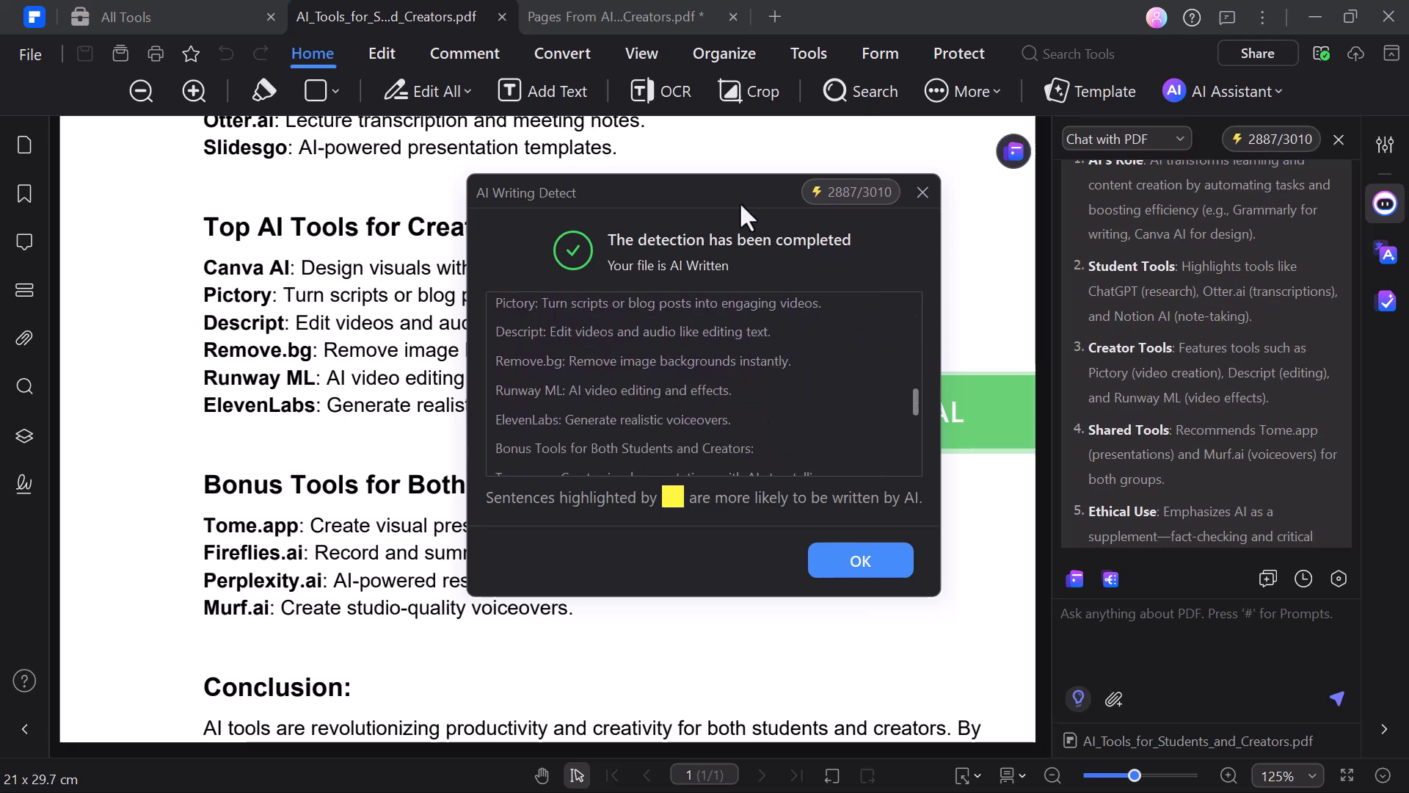
pyautogui.scroll(-8, 703, 386)
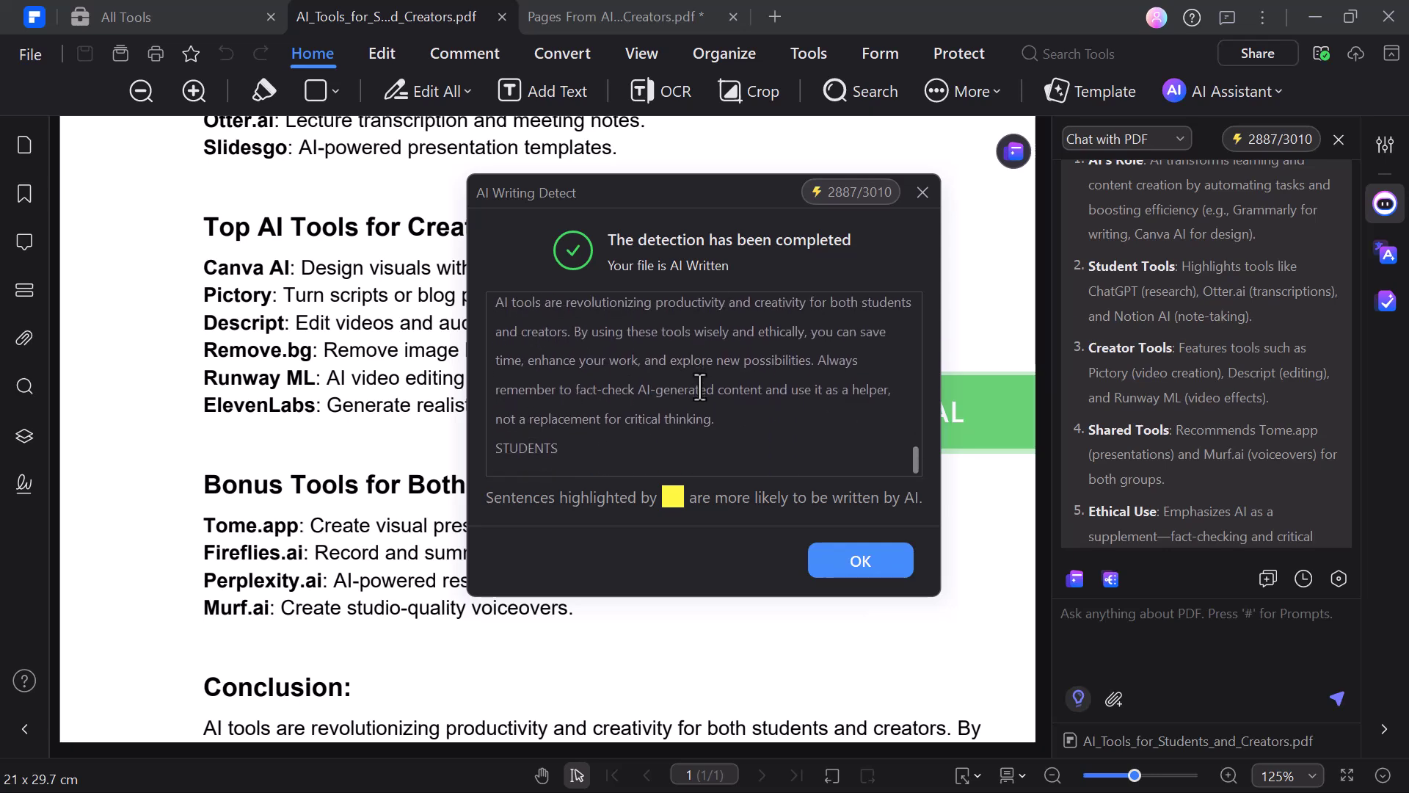
pyautogui.scroll(20, 699, 388)
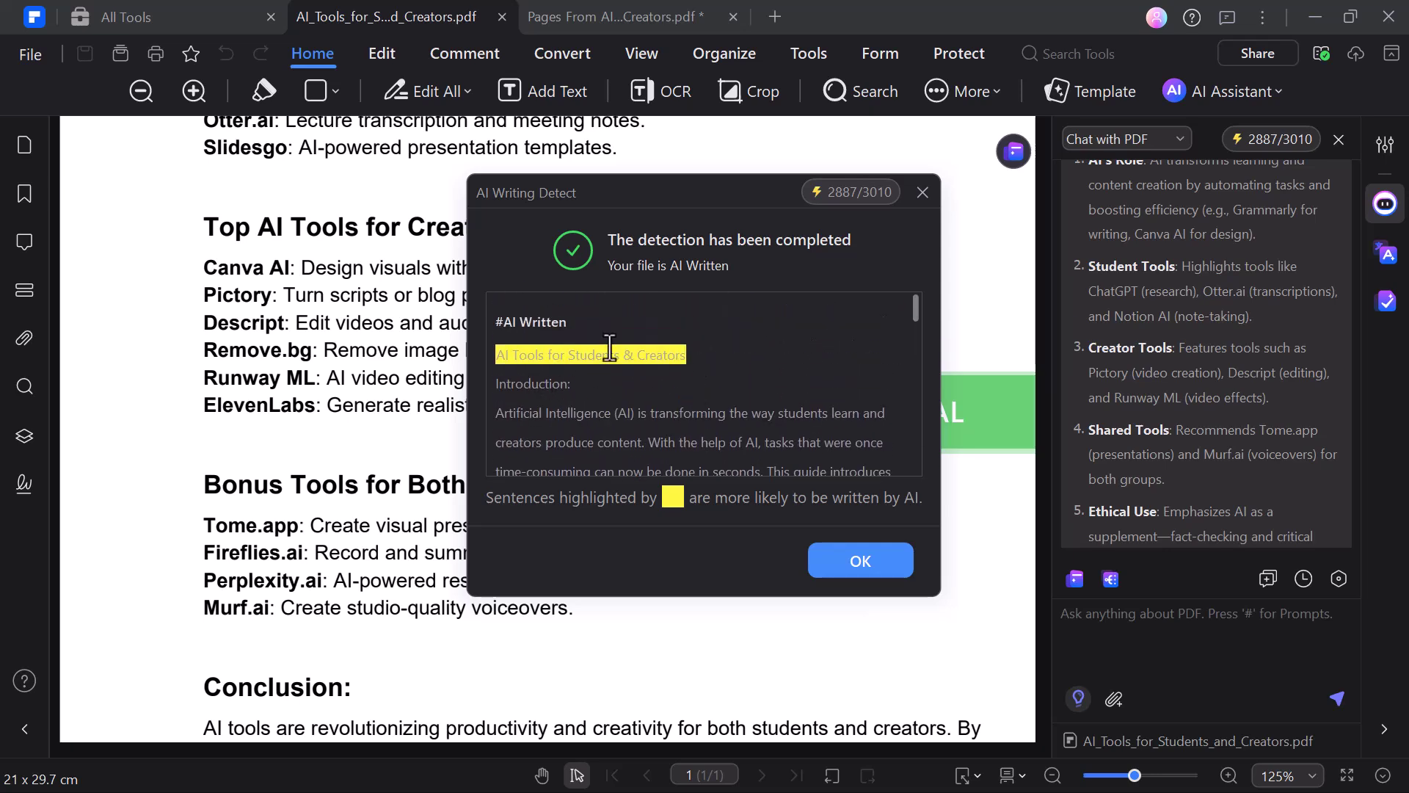
pyautogui.click(922, 192)
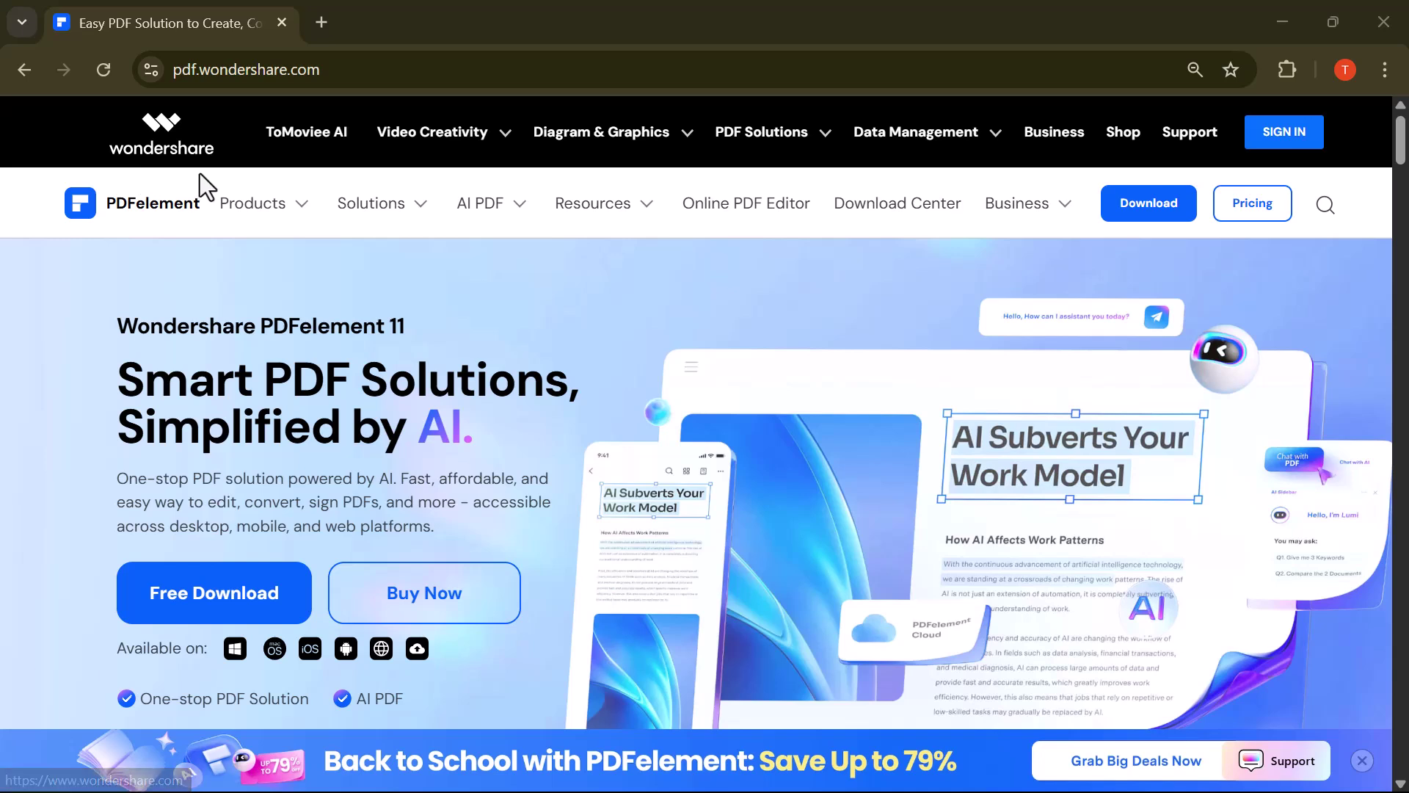
# Step: Scroll the pdf.wondershare.com homepage down to the 'All the PDF tools you need' section
pyautogui.scroll(-3, 370, 522)
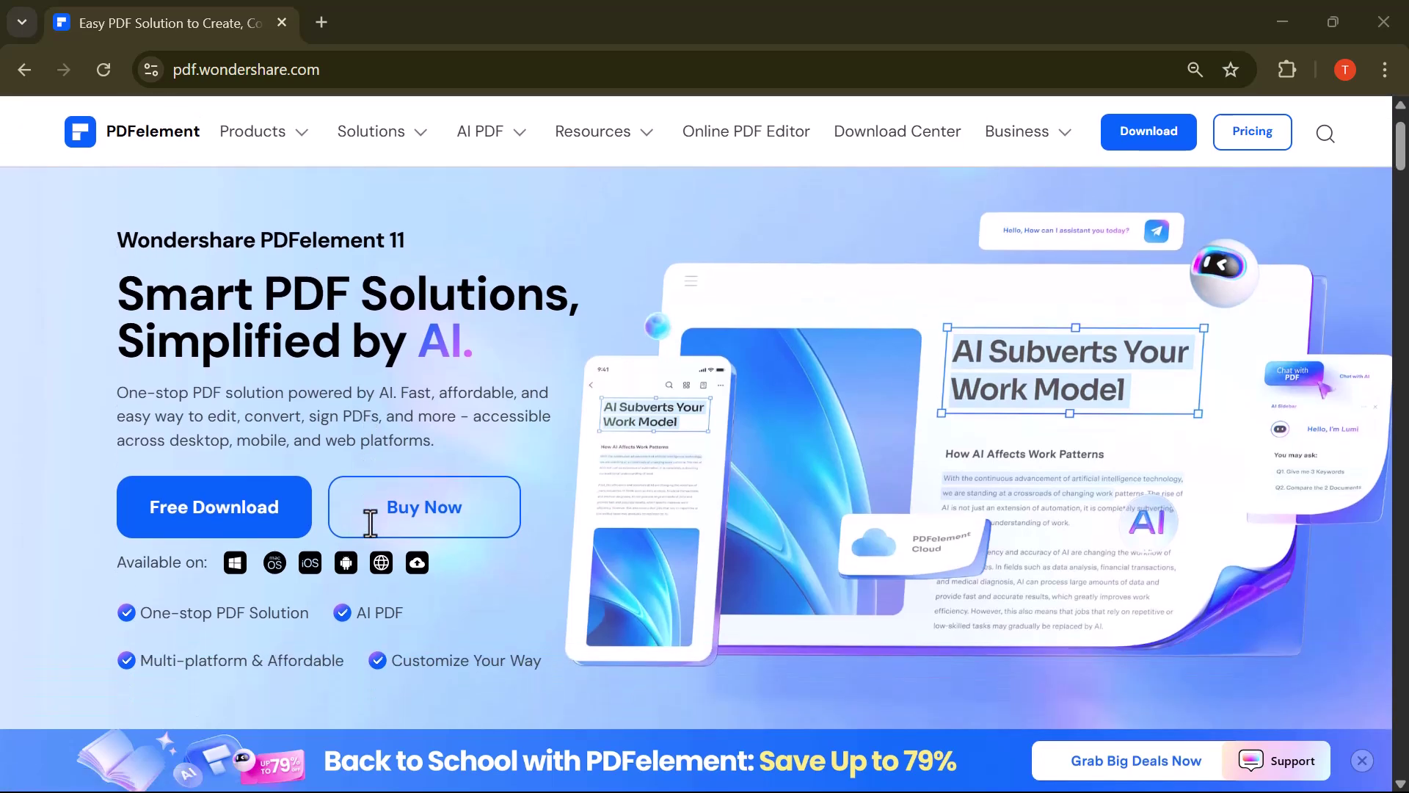
pyautogui.scroll(-1, 370, 524)
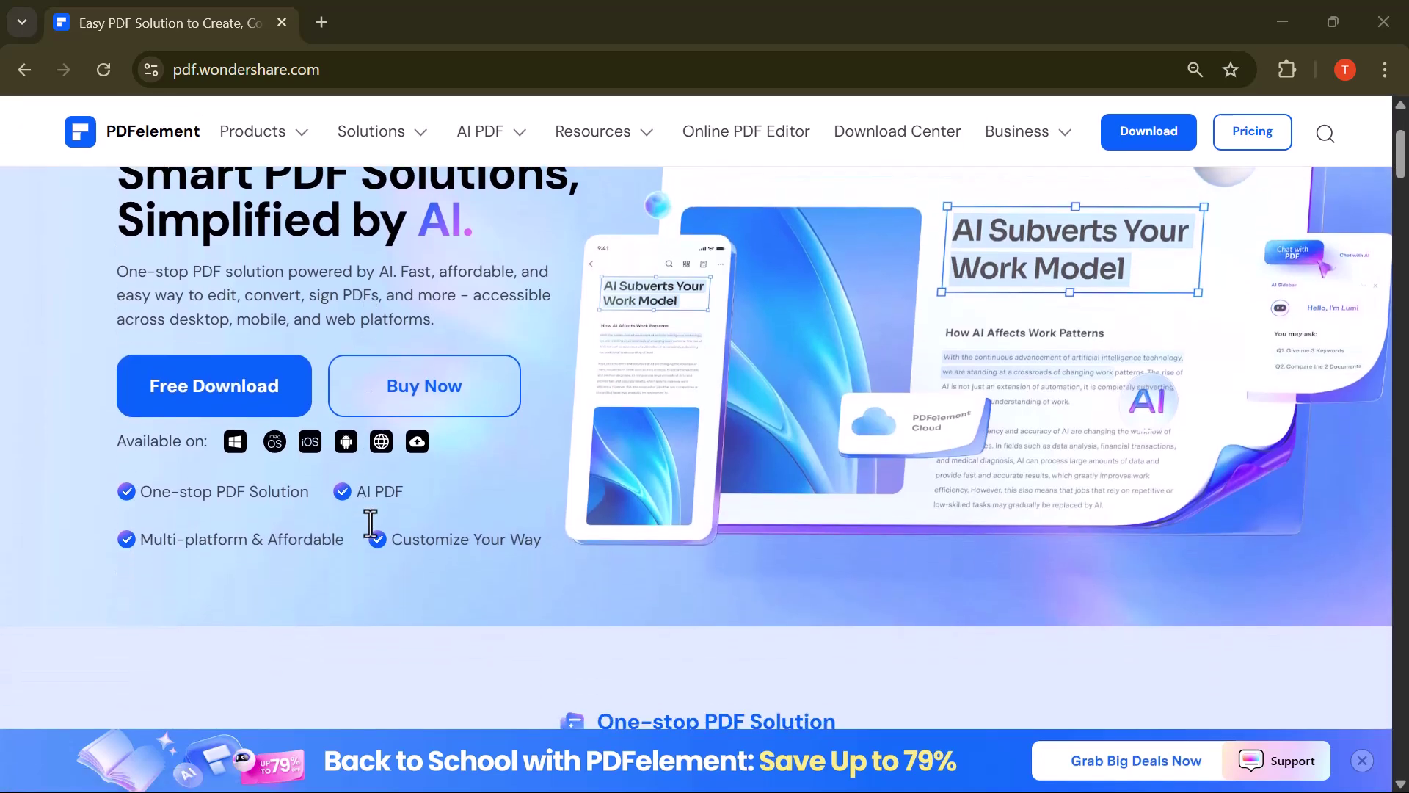
pyautogui.scroll(-1, 370, 523)
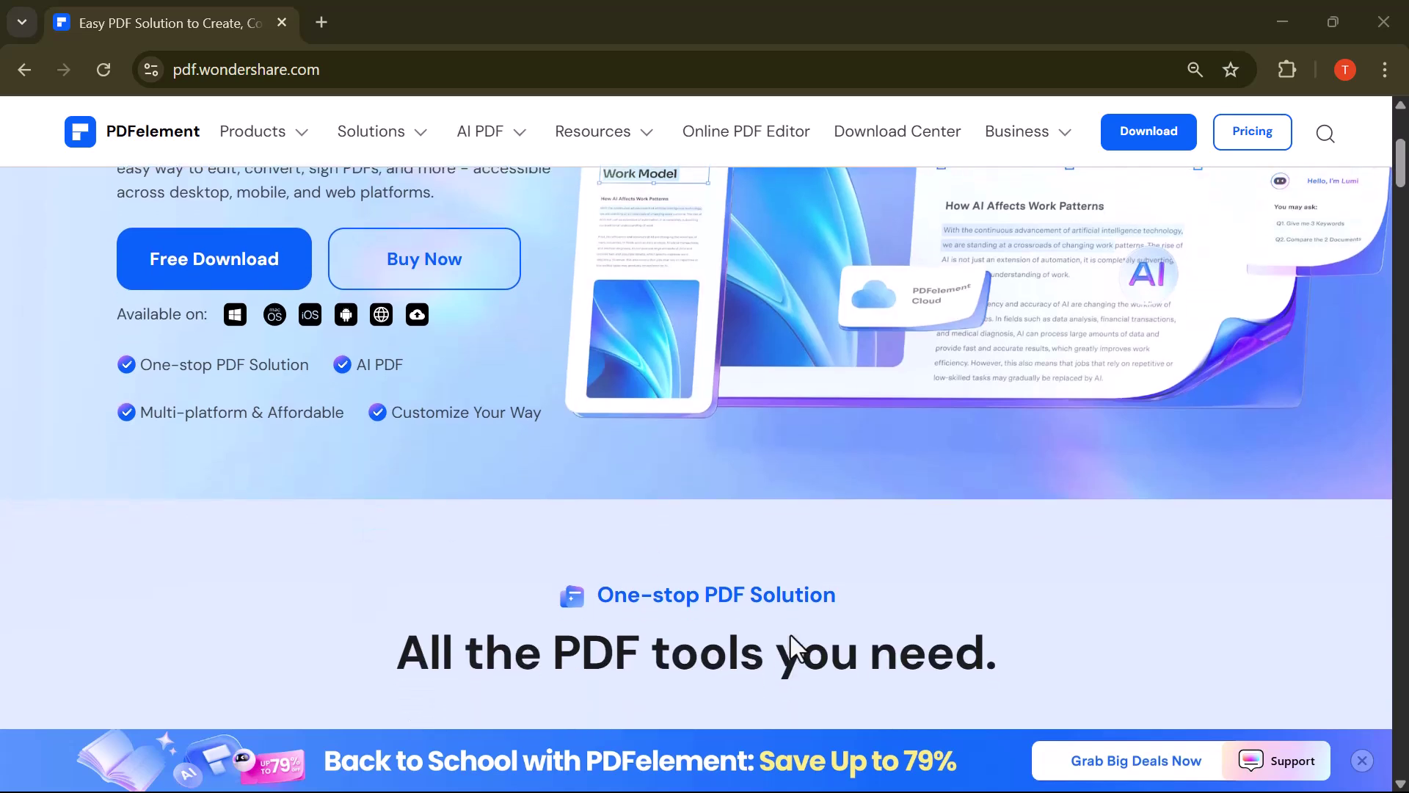